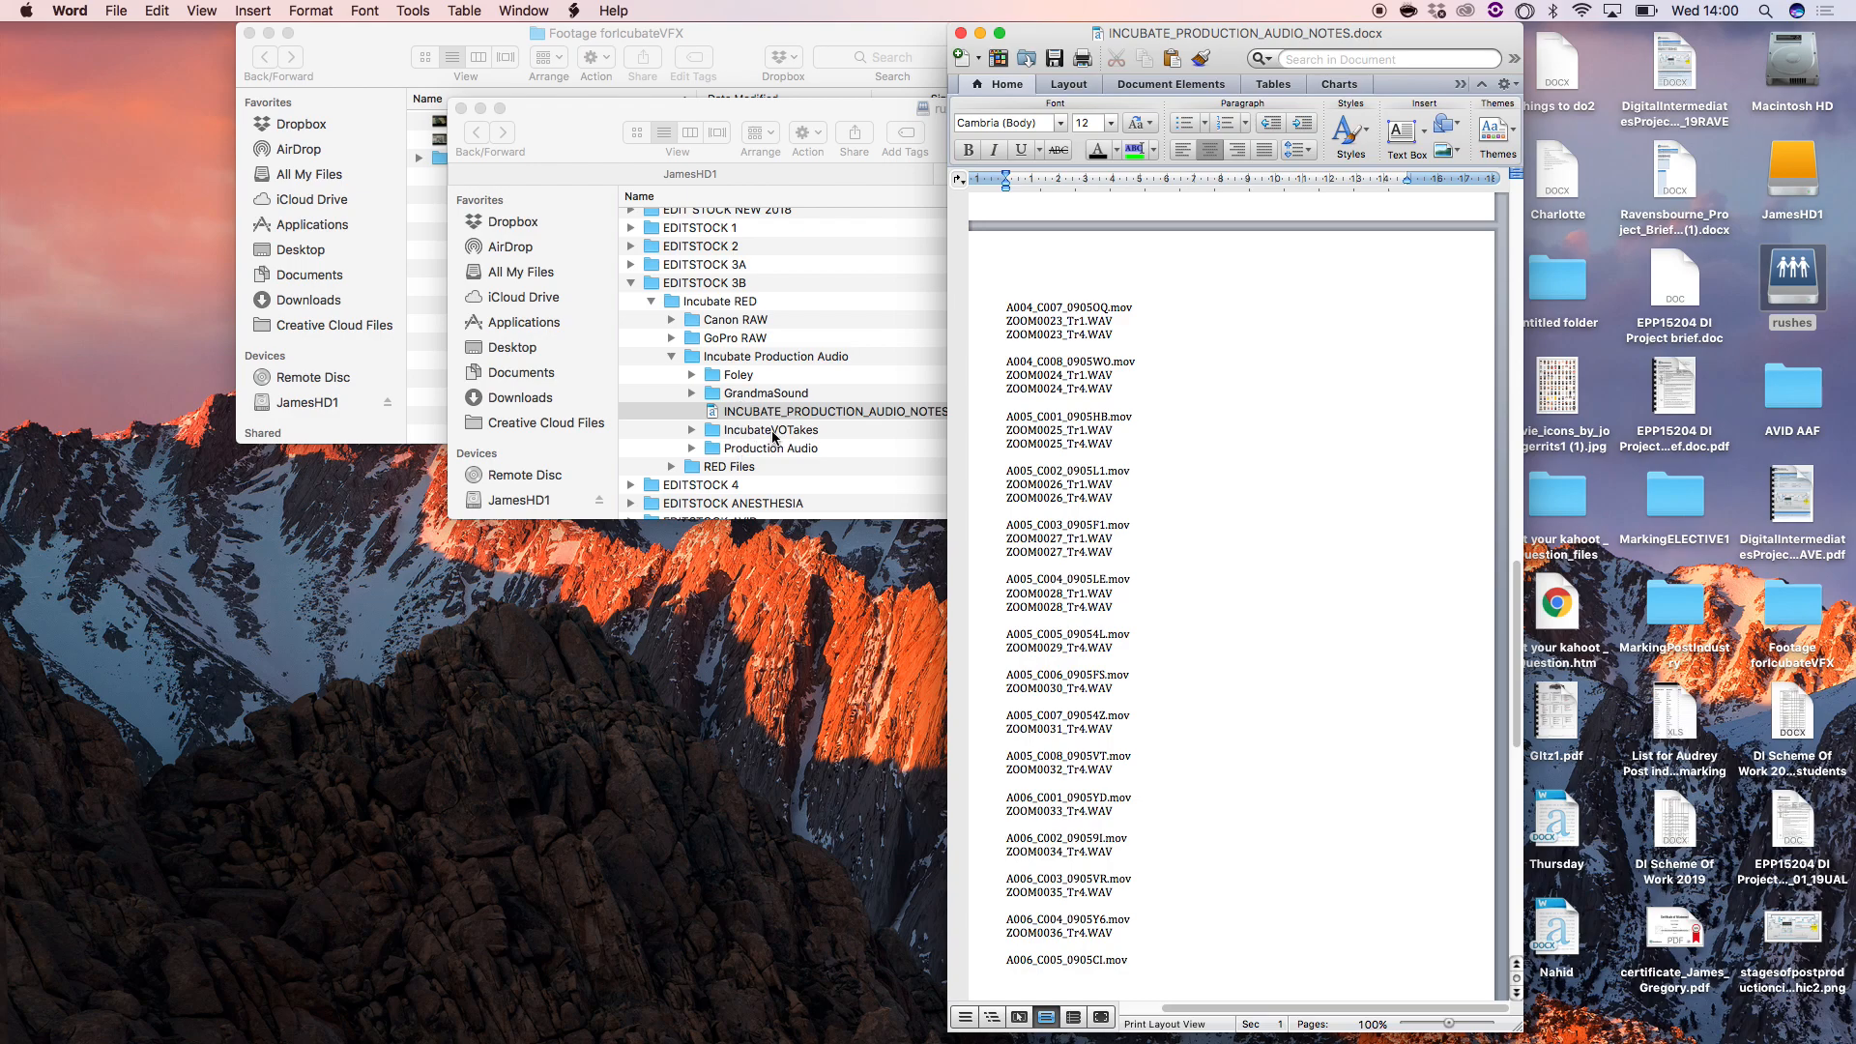
- Examine the contents of the Production Audio folder inside Incubate Production Audio and collapse both folders
click(694, 455)
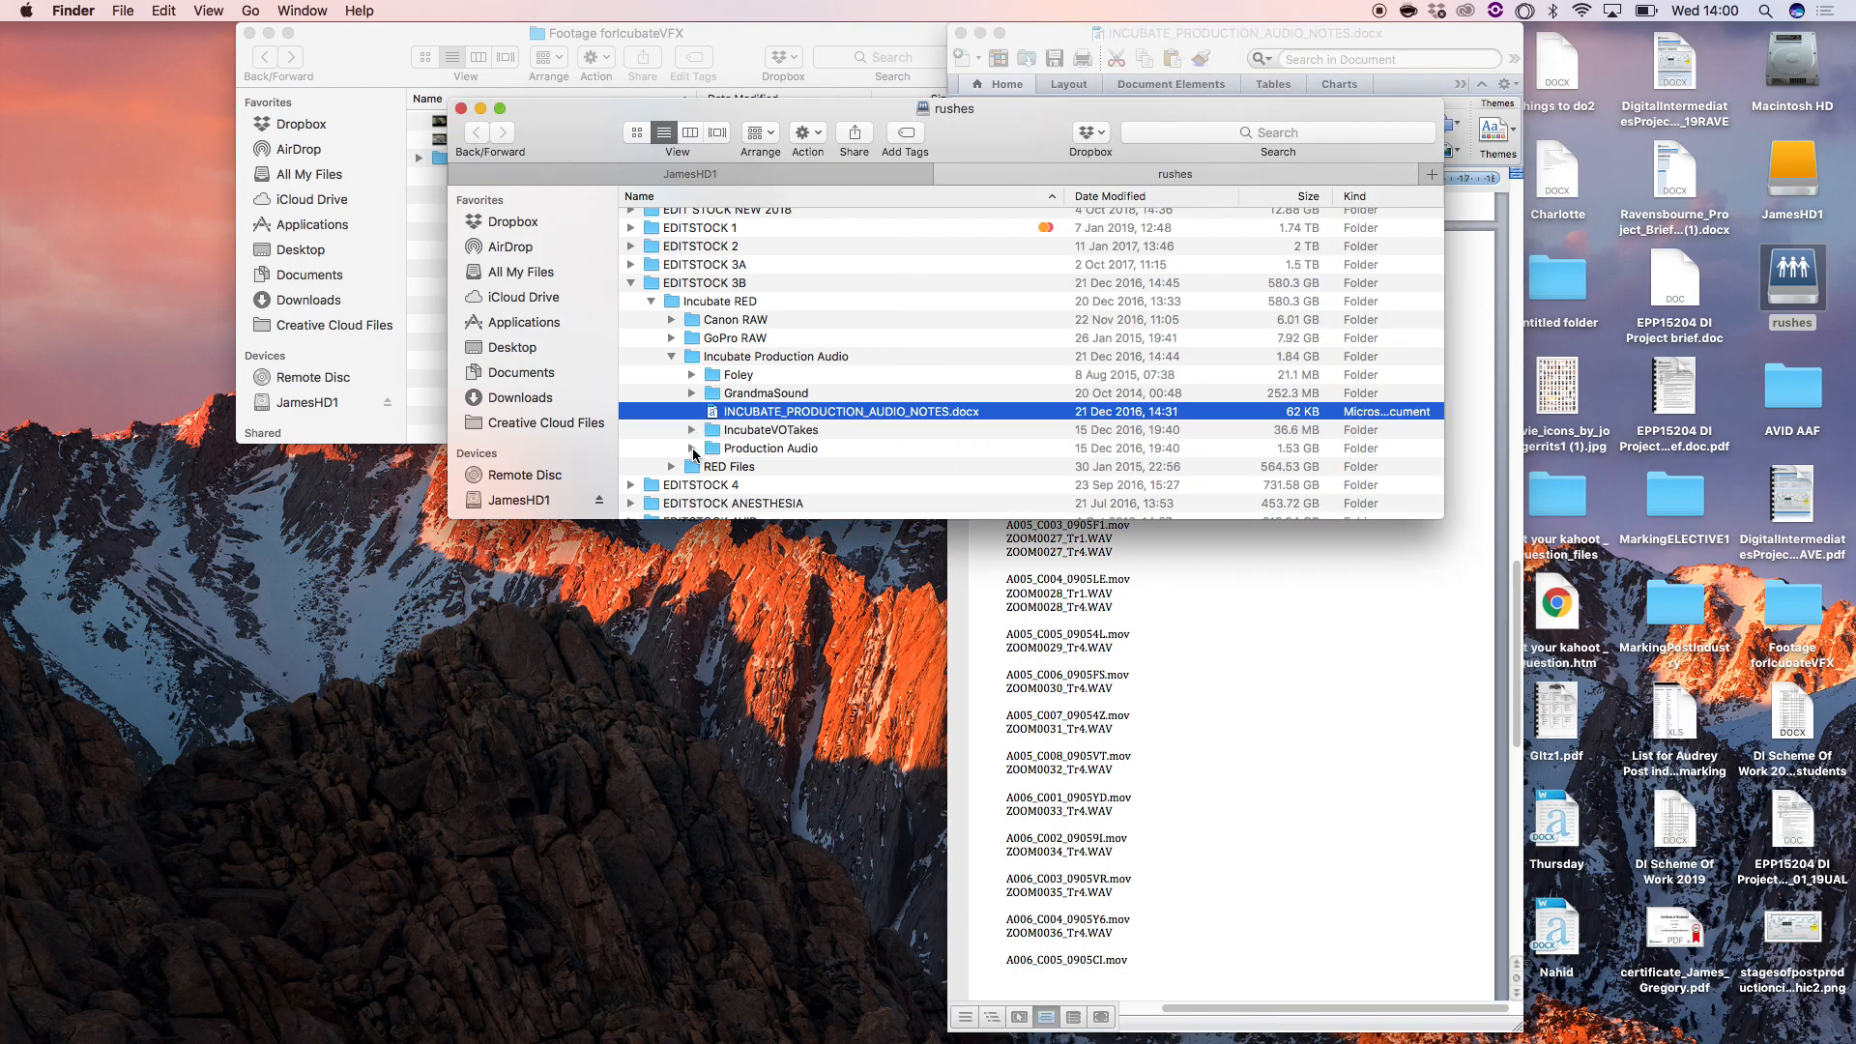
click(694, 452)
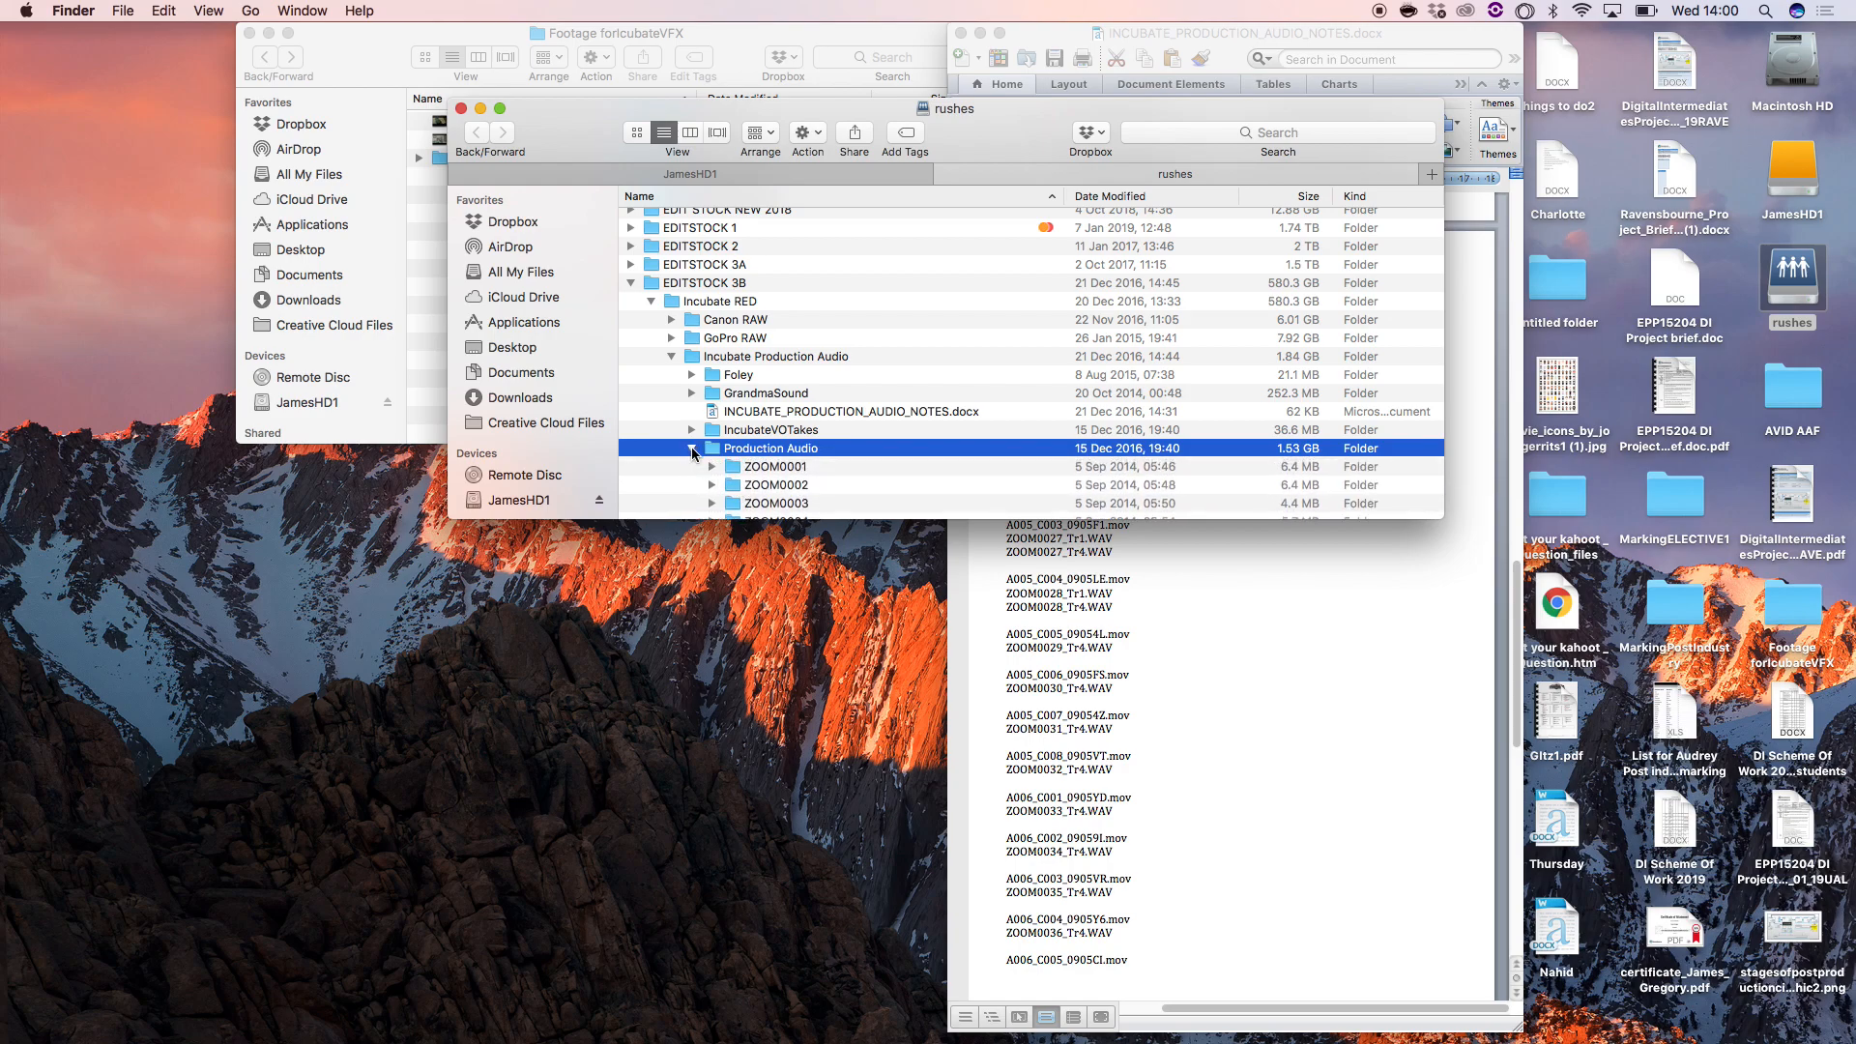
click(693, 449)
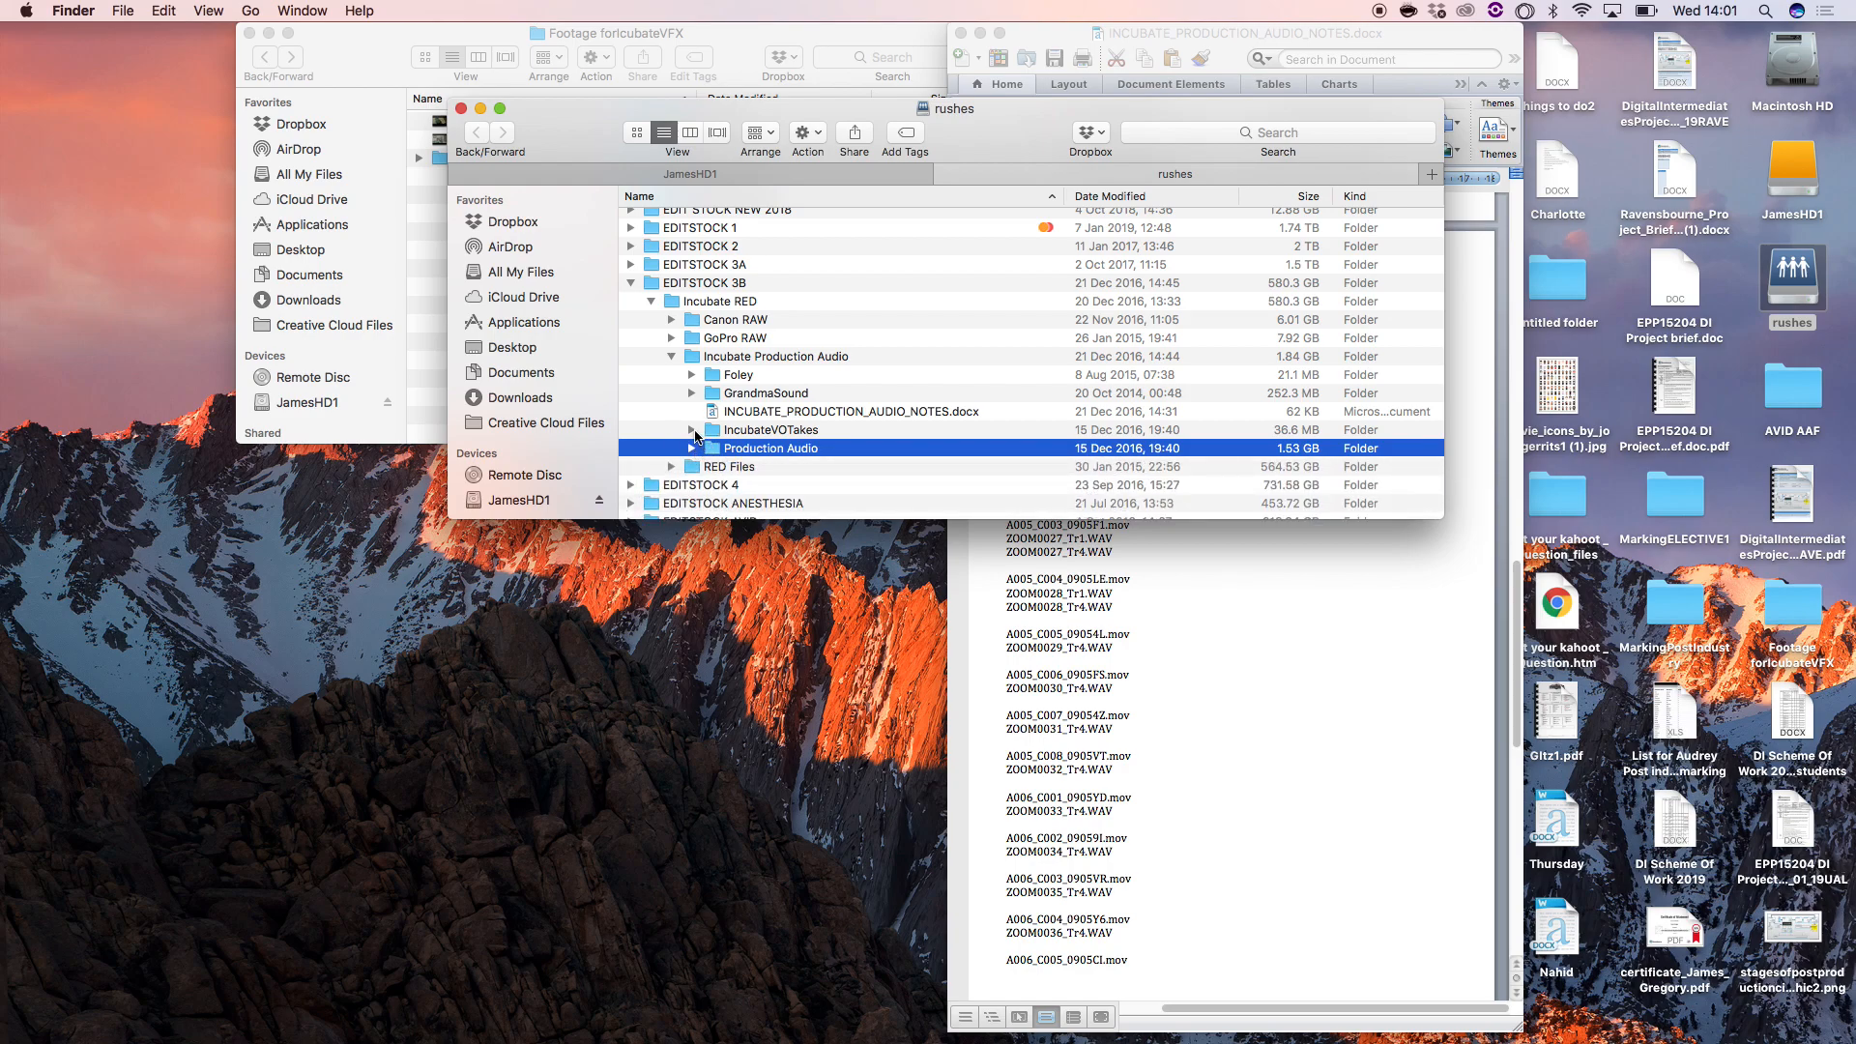
click(672, 356)
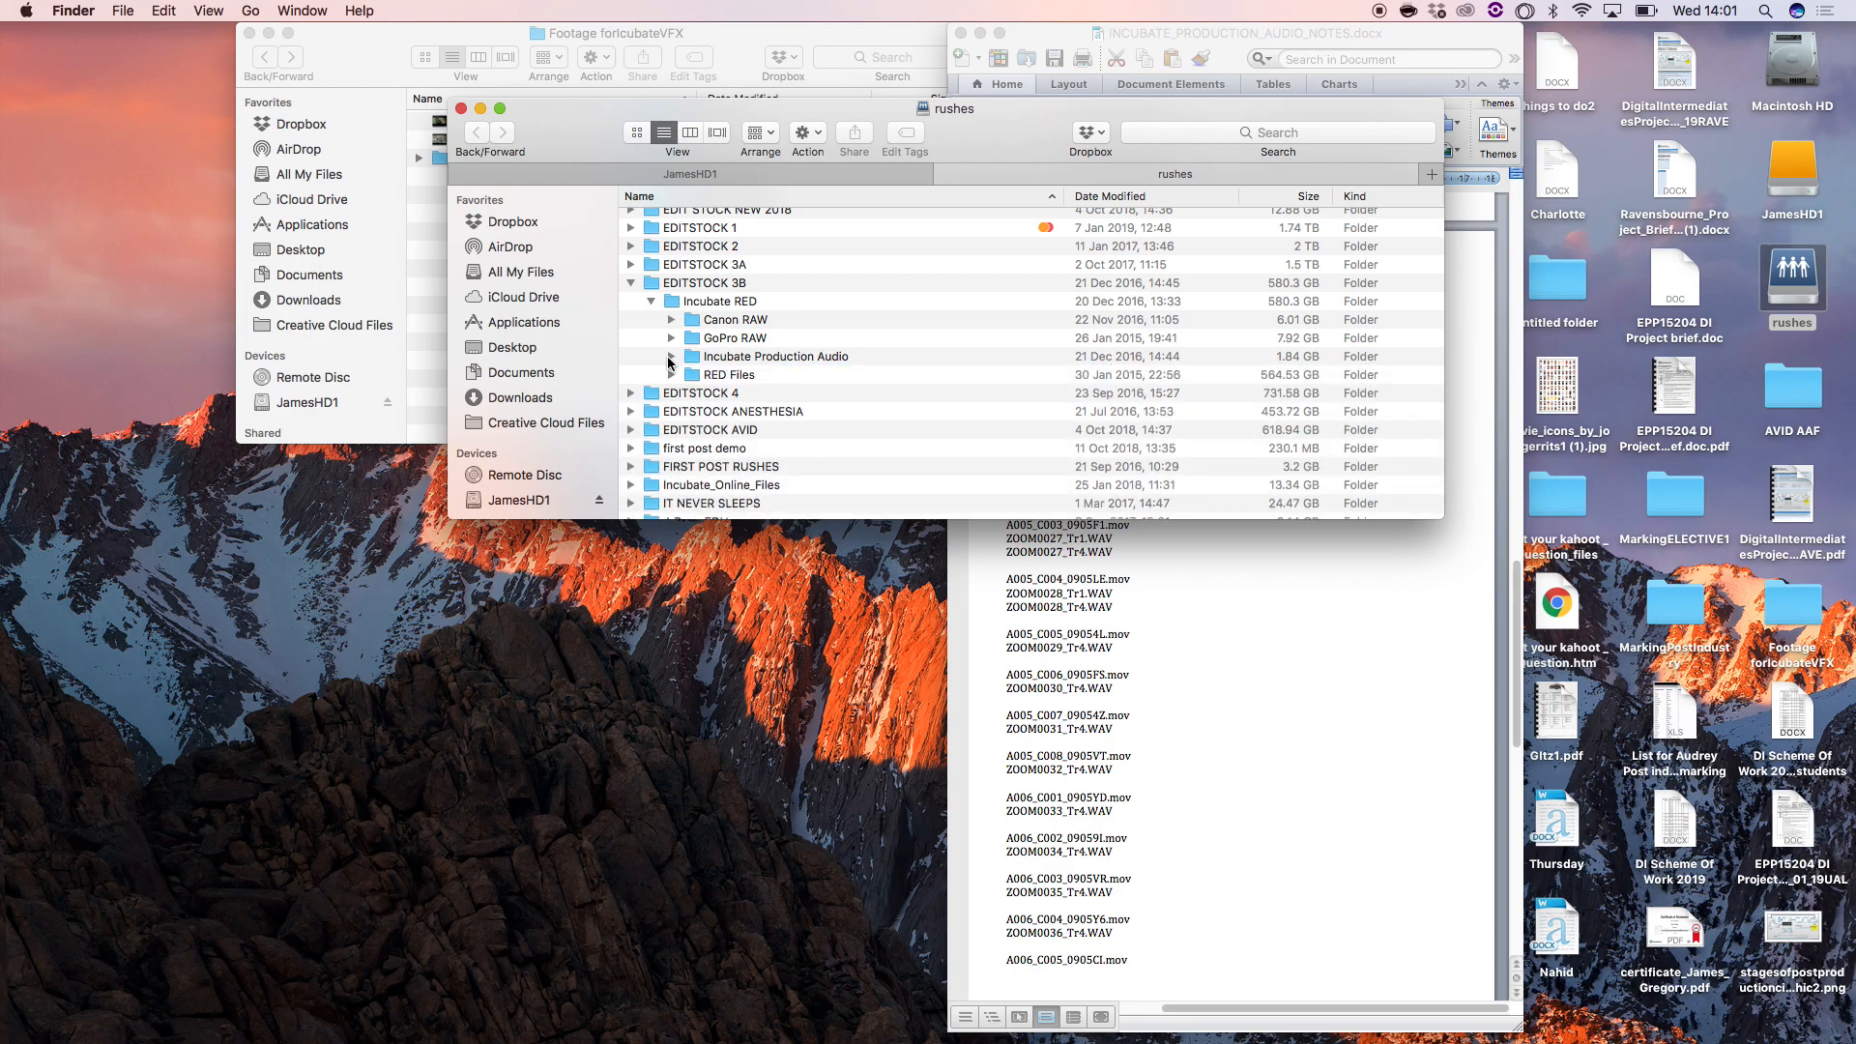
- Examine the RED Files folder with its RDC subfolders and R3D clips expanded, and collapse it back under Incubate RED
alt+click(671, 375)
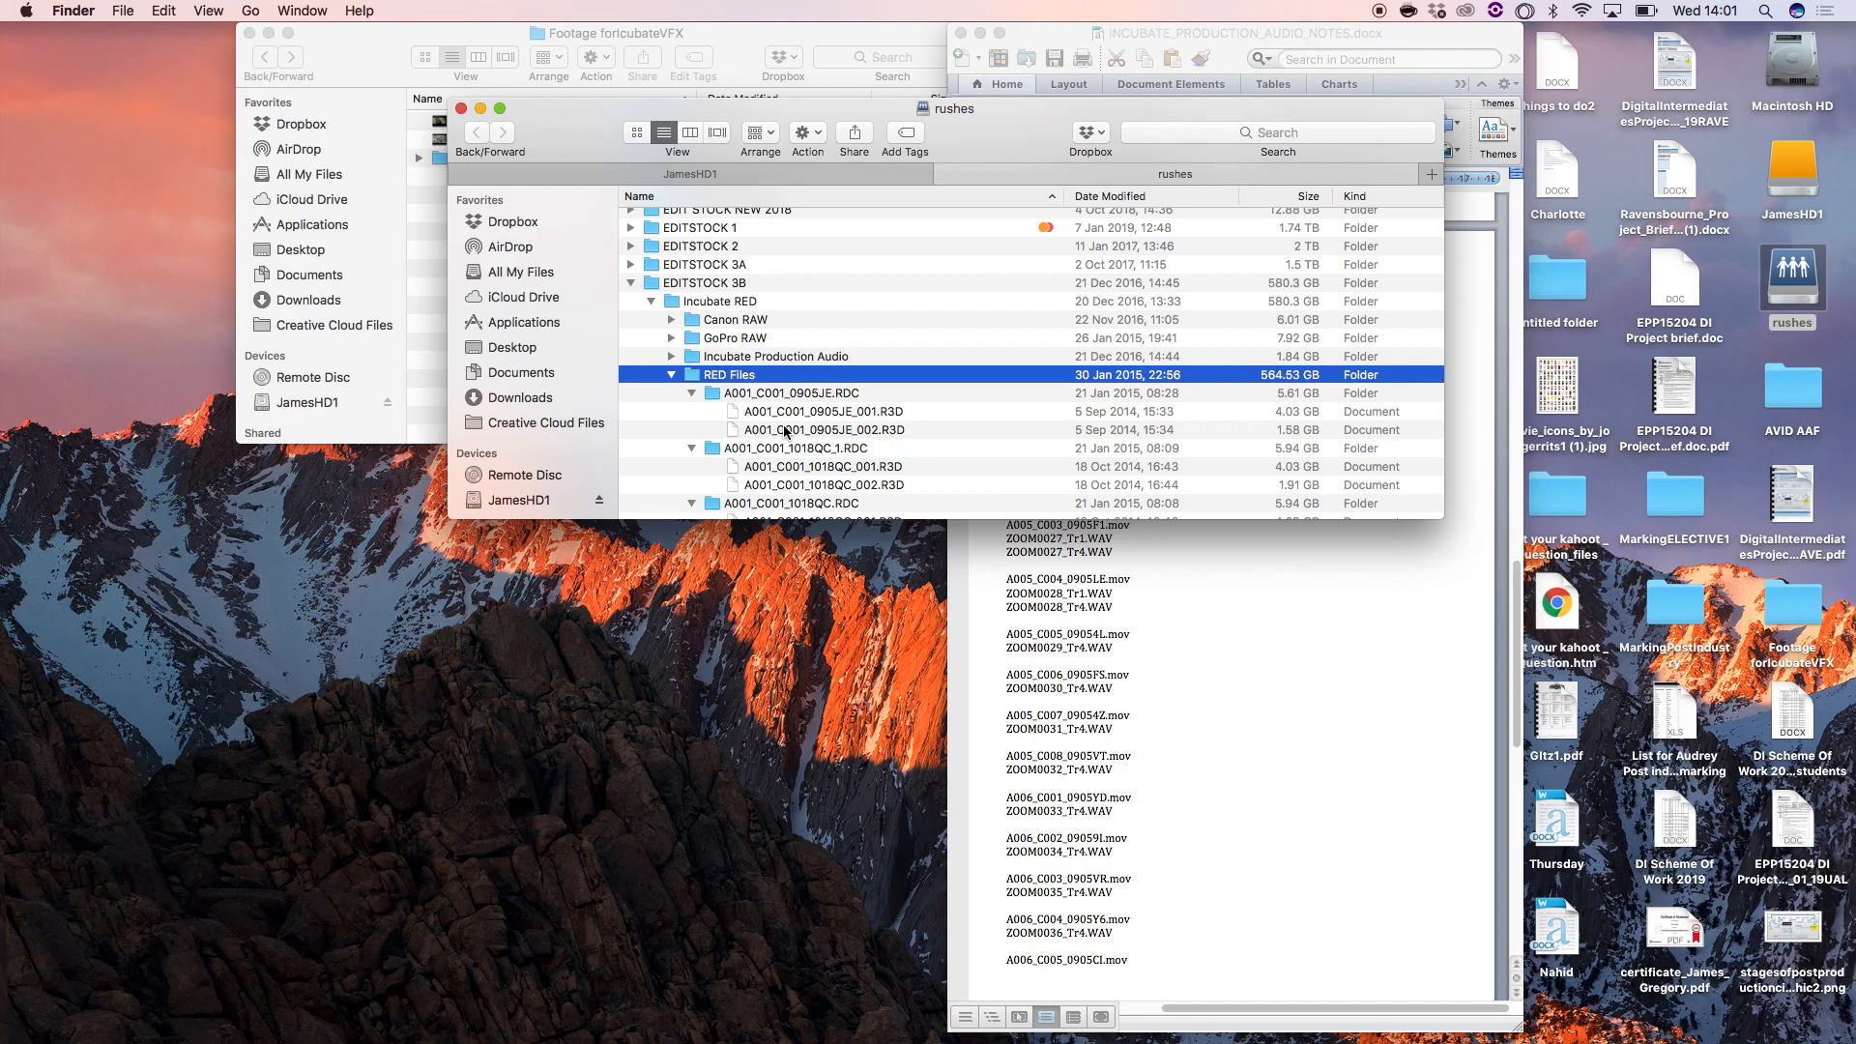
click(710, 393)
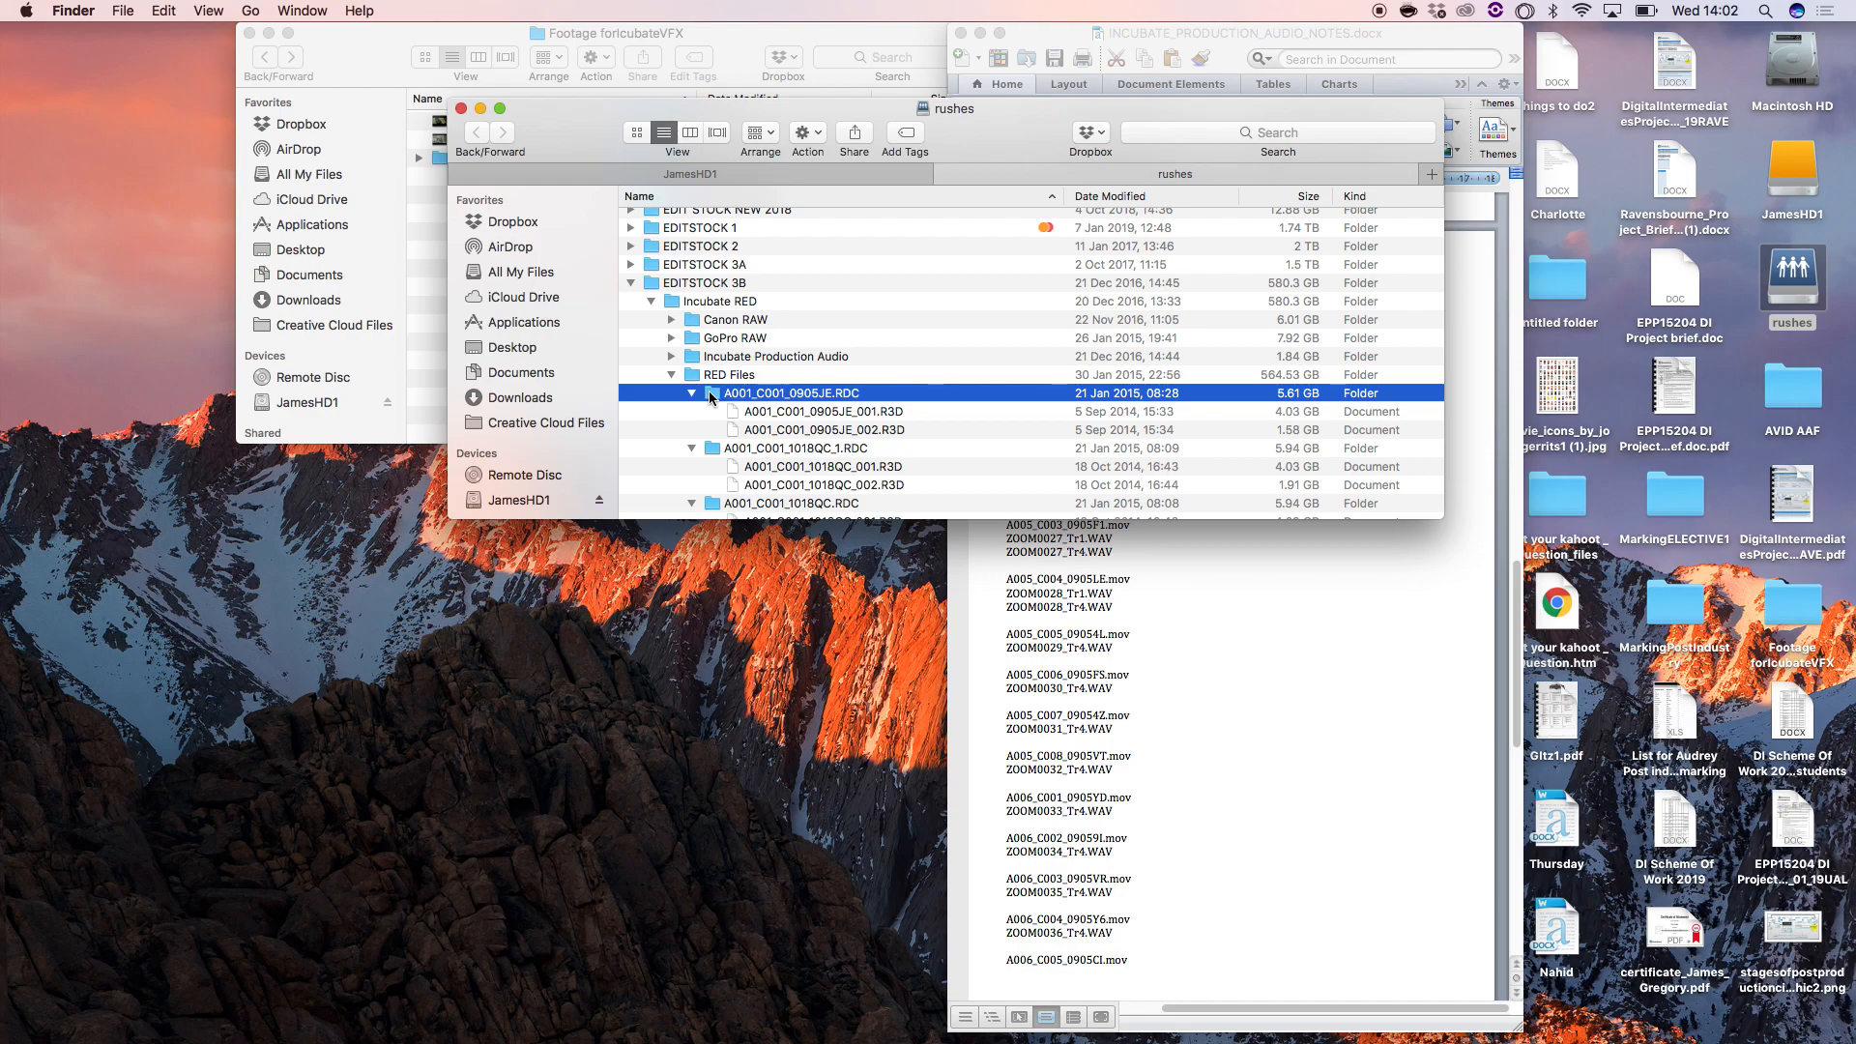
click(691, 394)
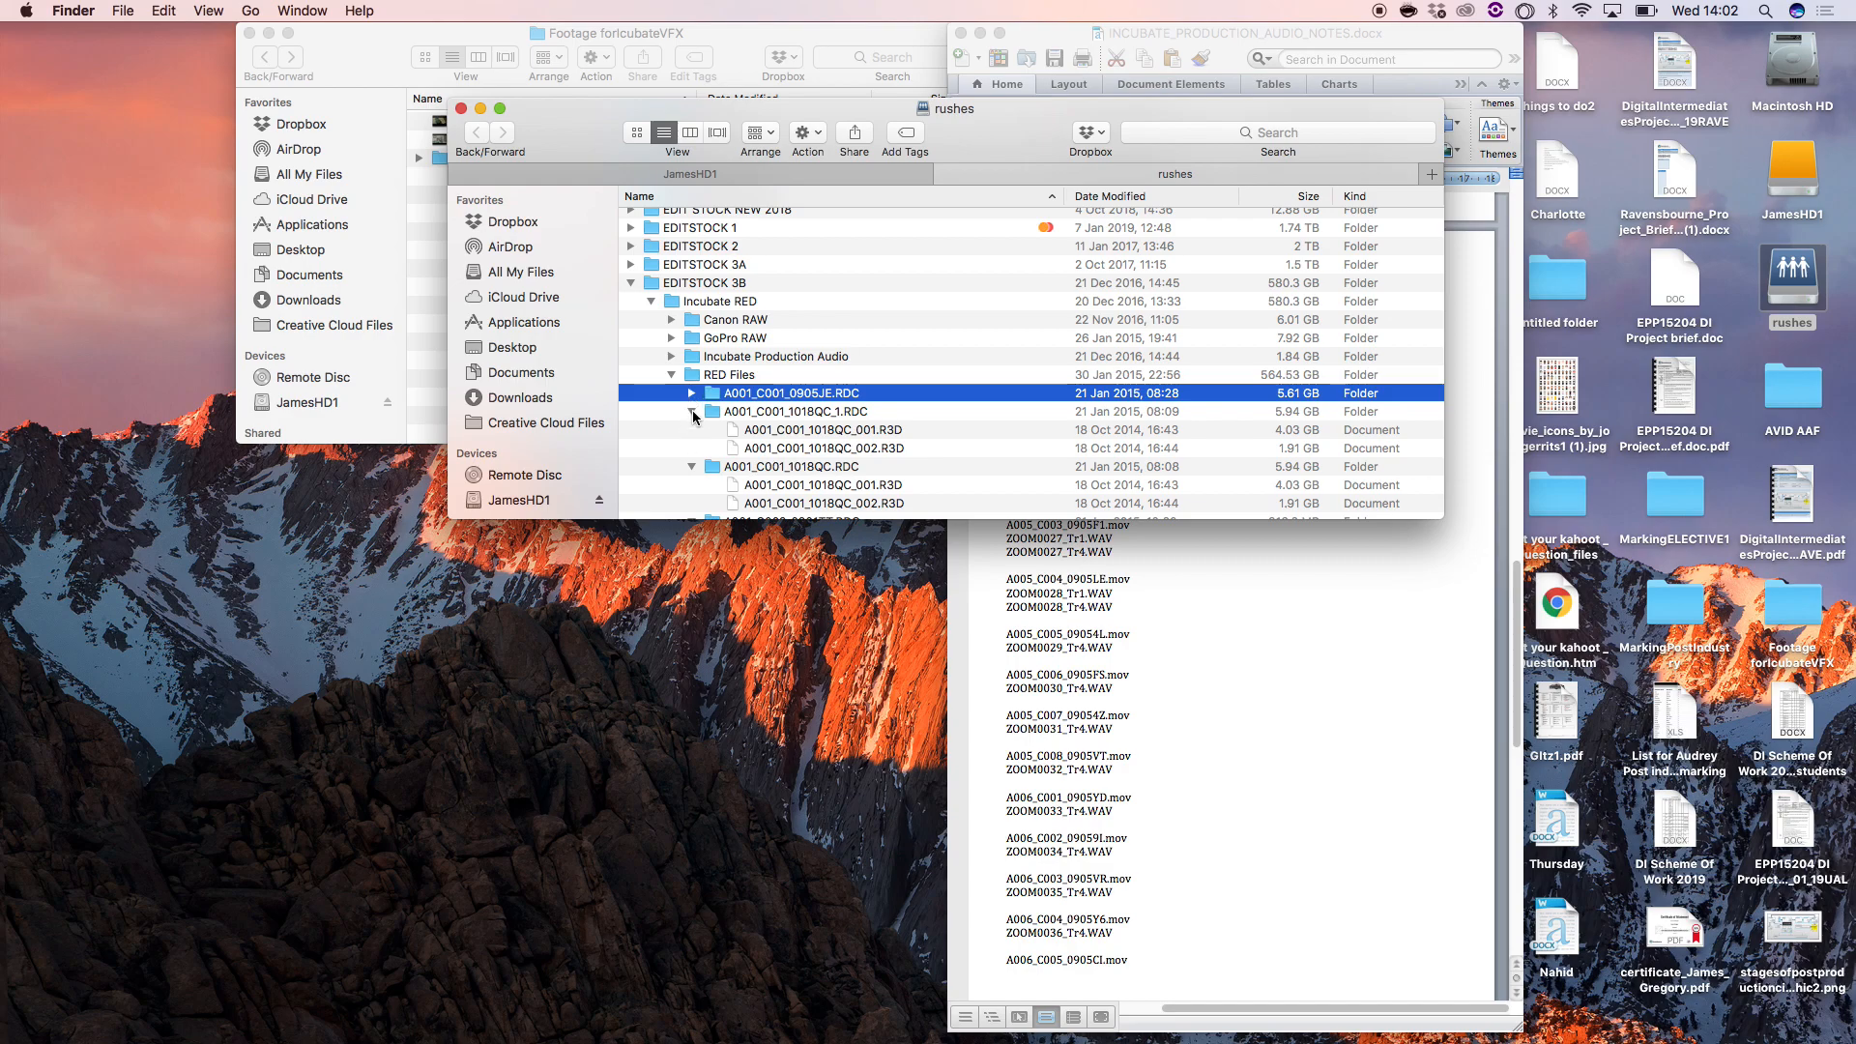
click(692, 412)
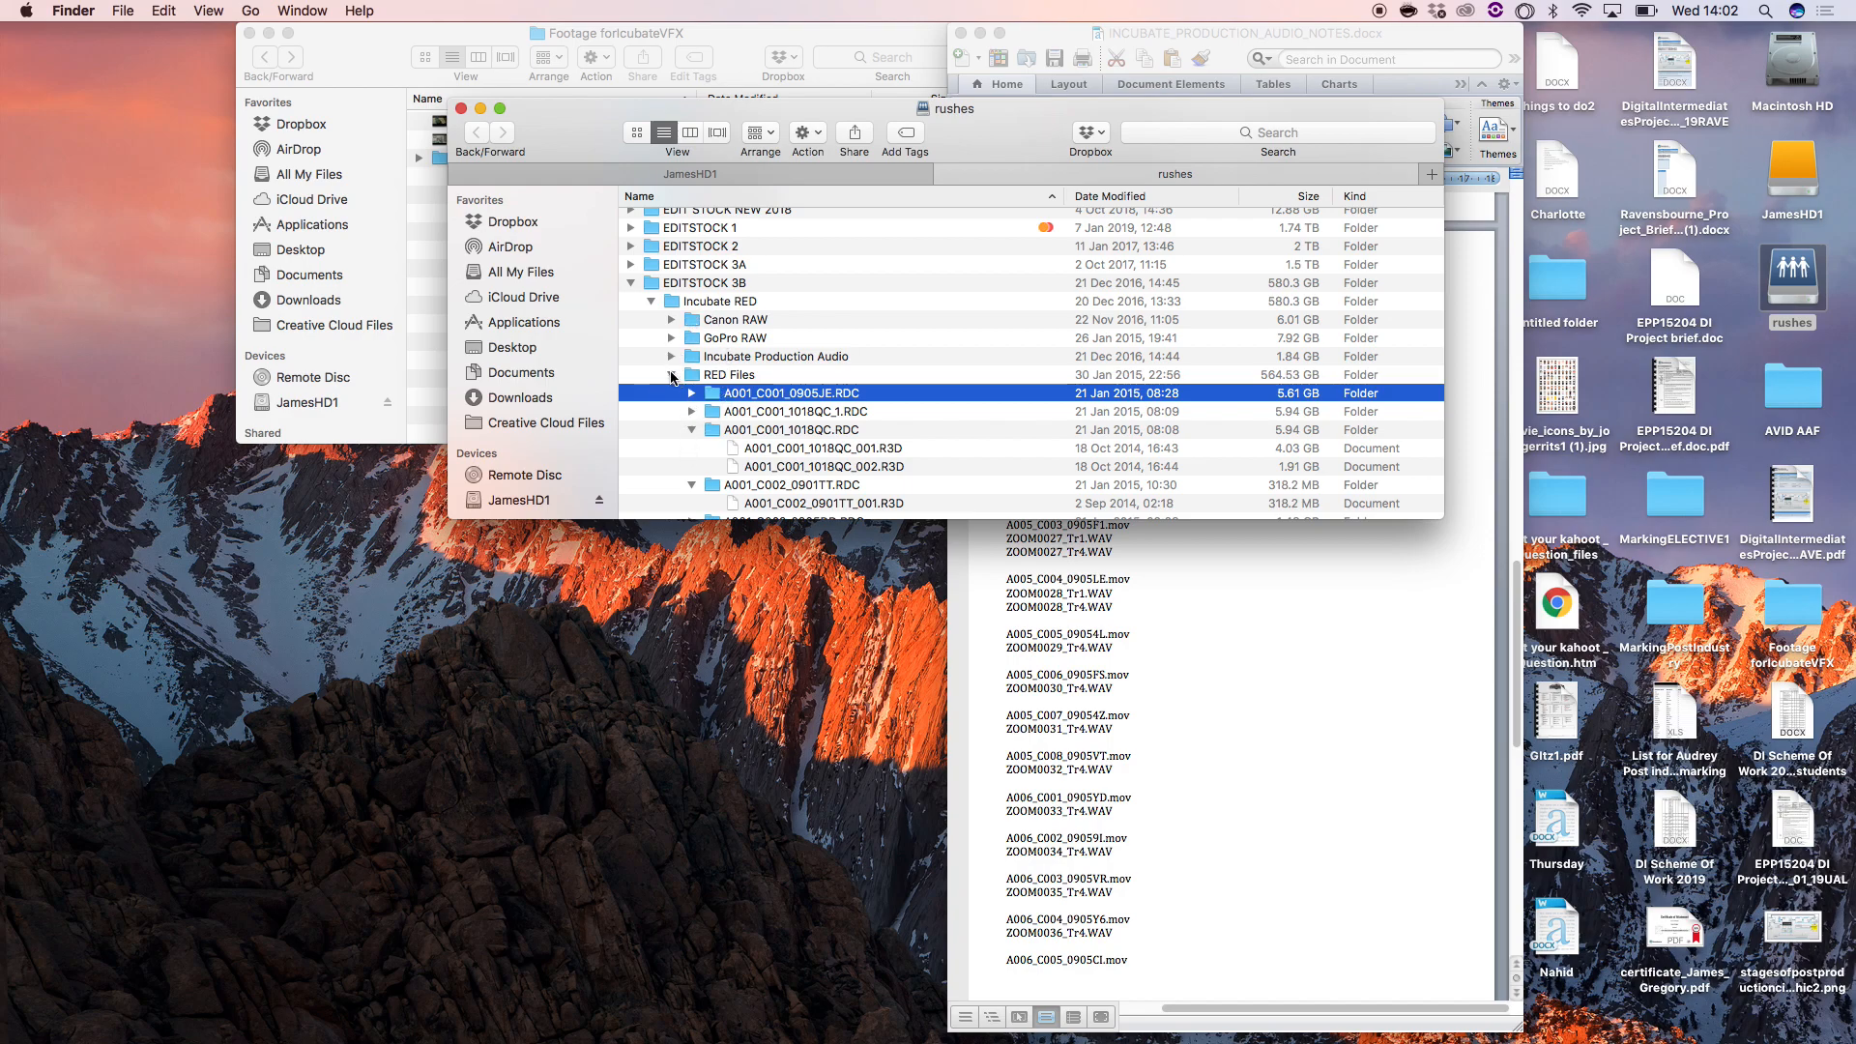
click(672, 375)
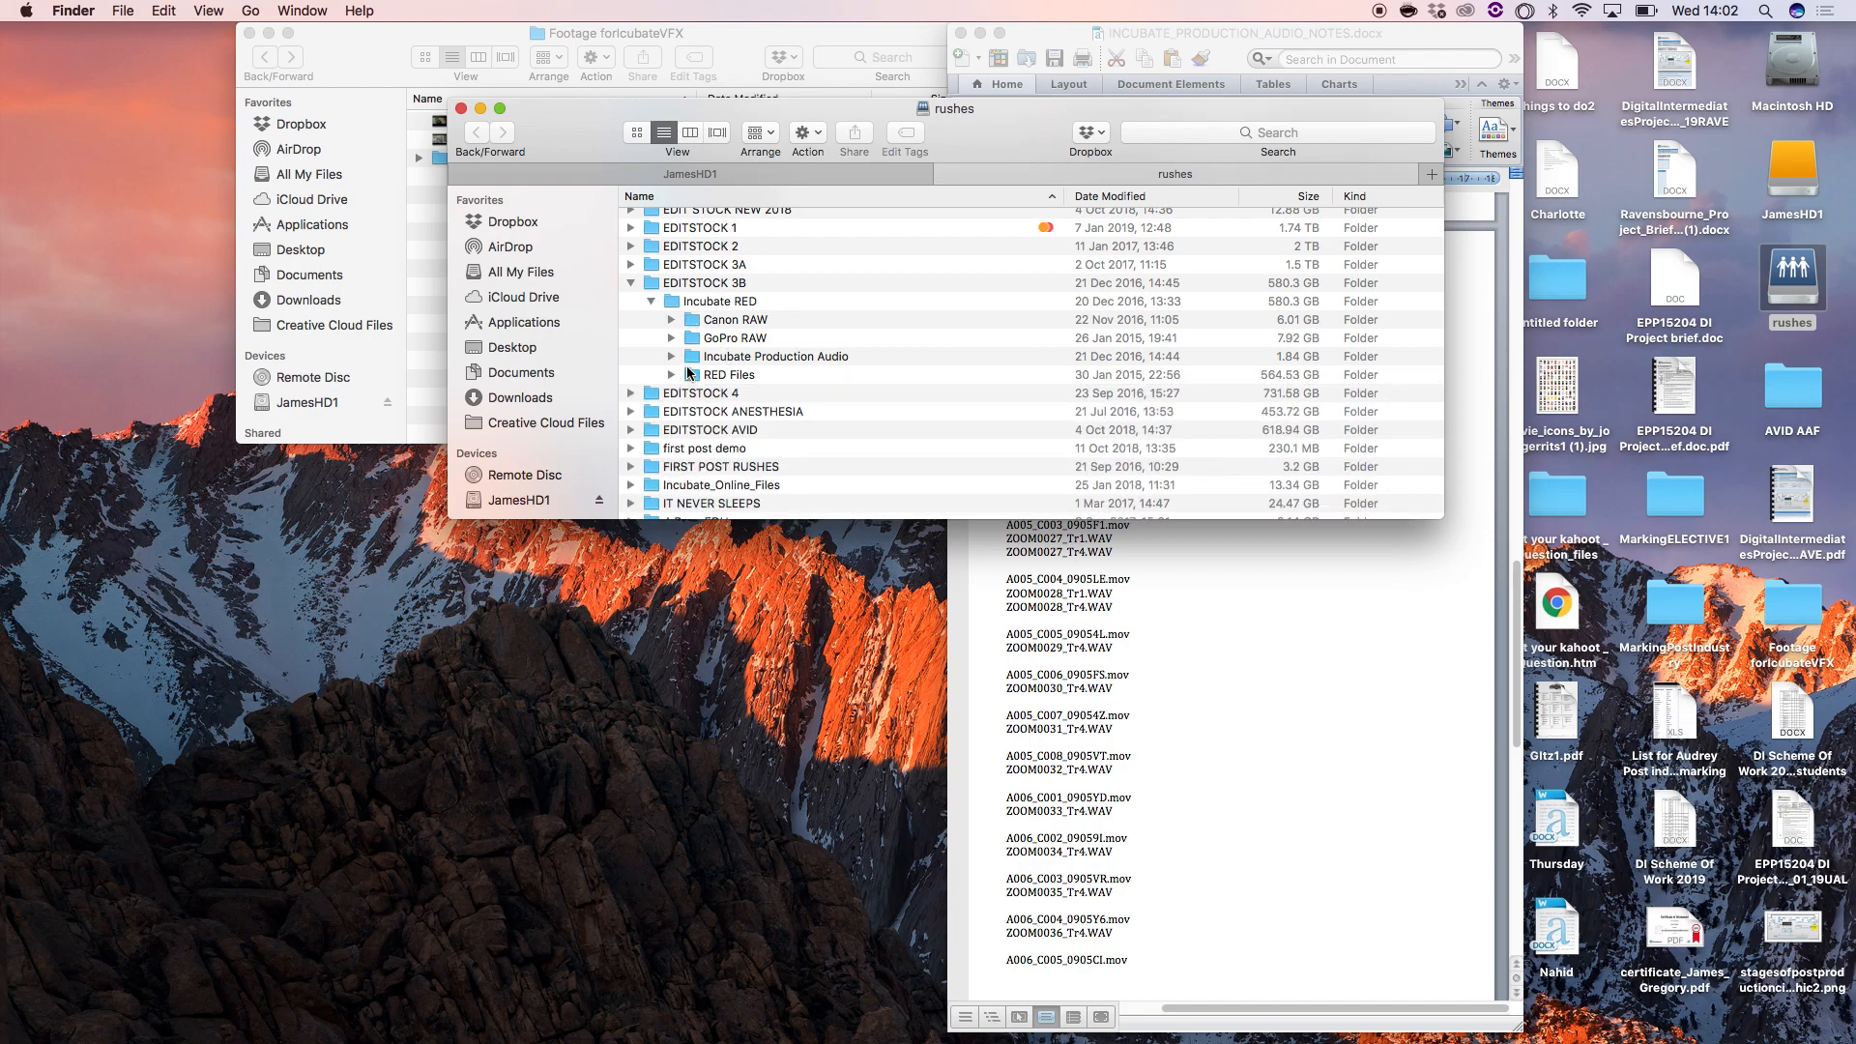
click(657, 302)
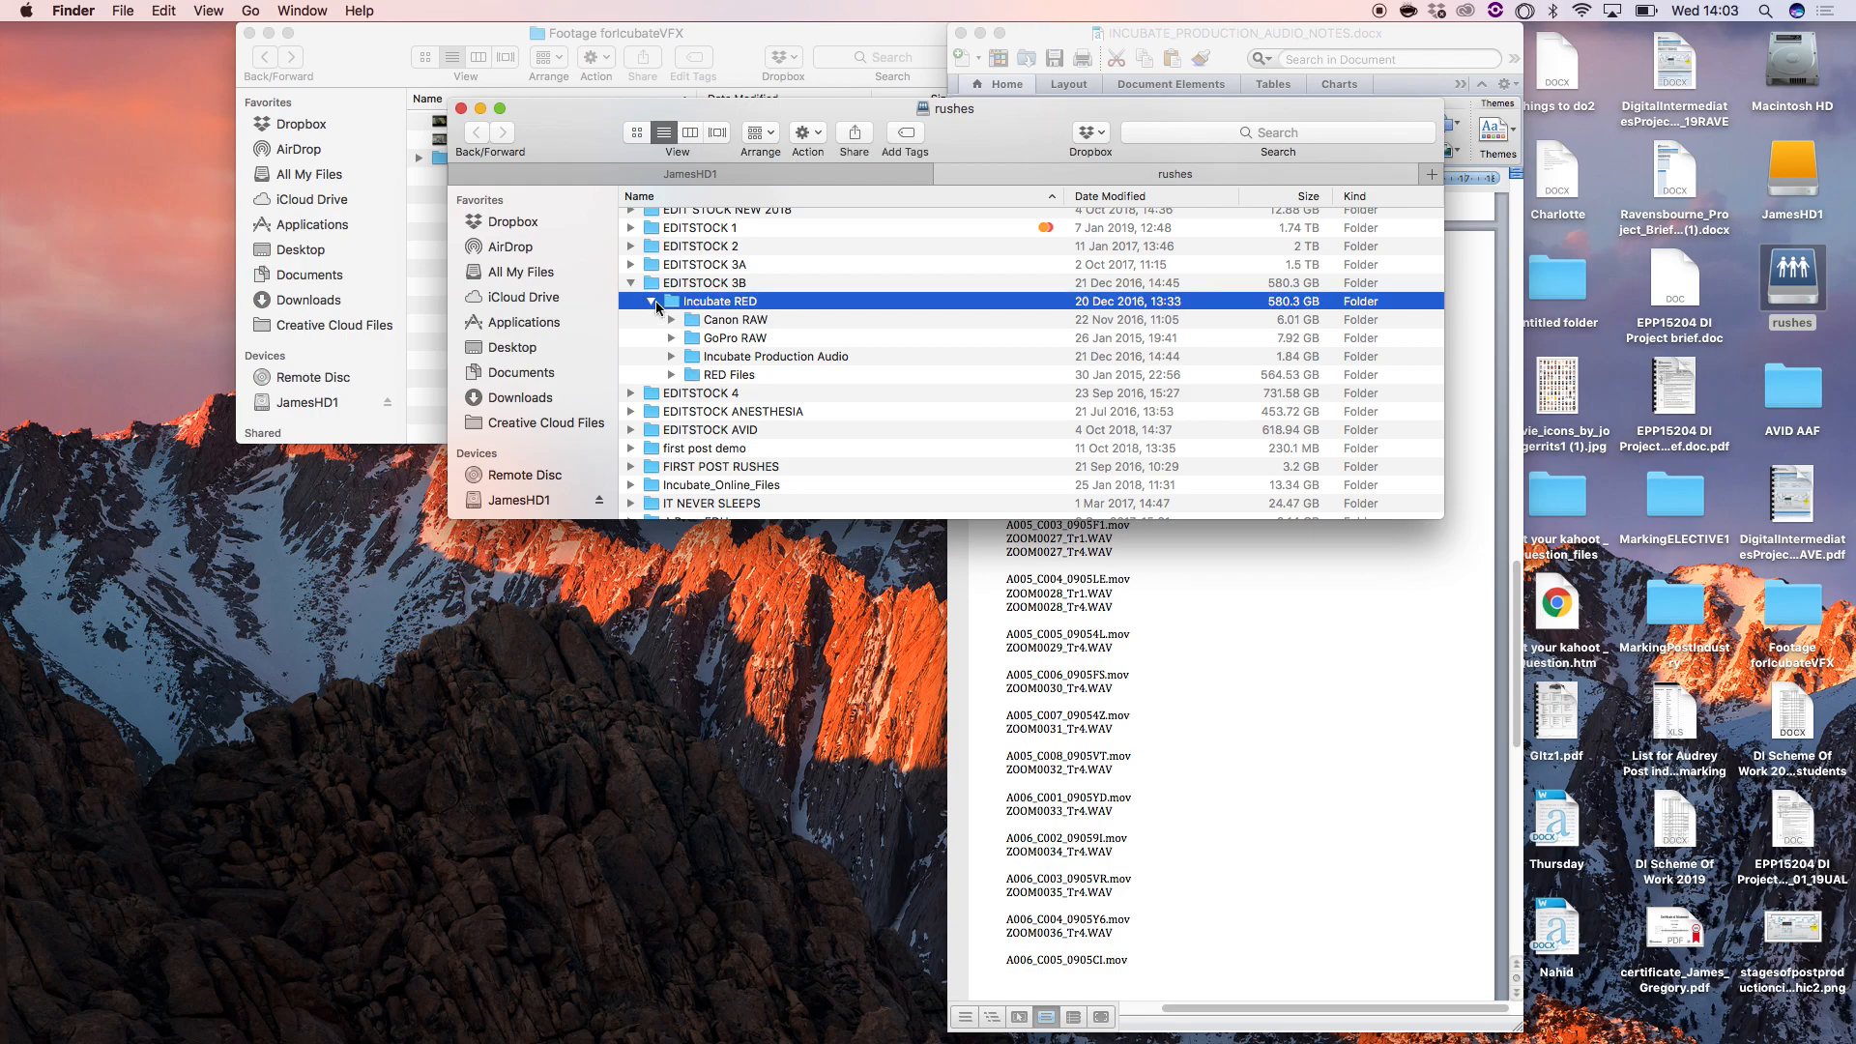
- Switch to DaVinci Resolve, open the Untitled Project and show its Media page
mouse_move(931, 1040)
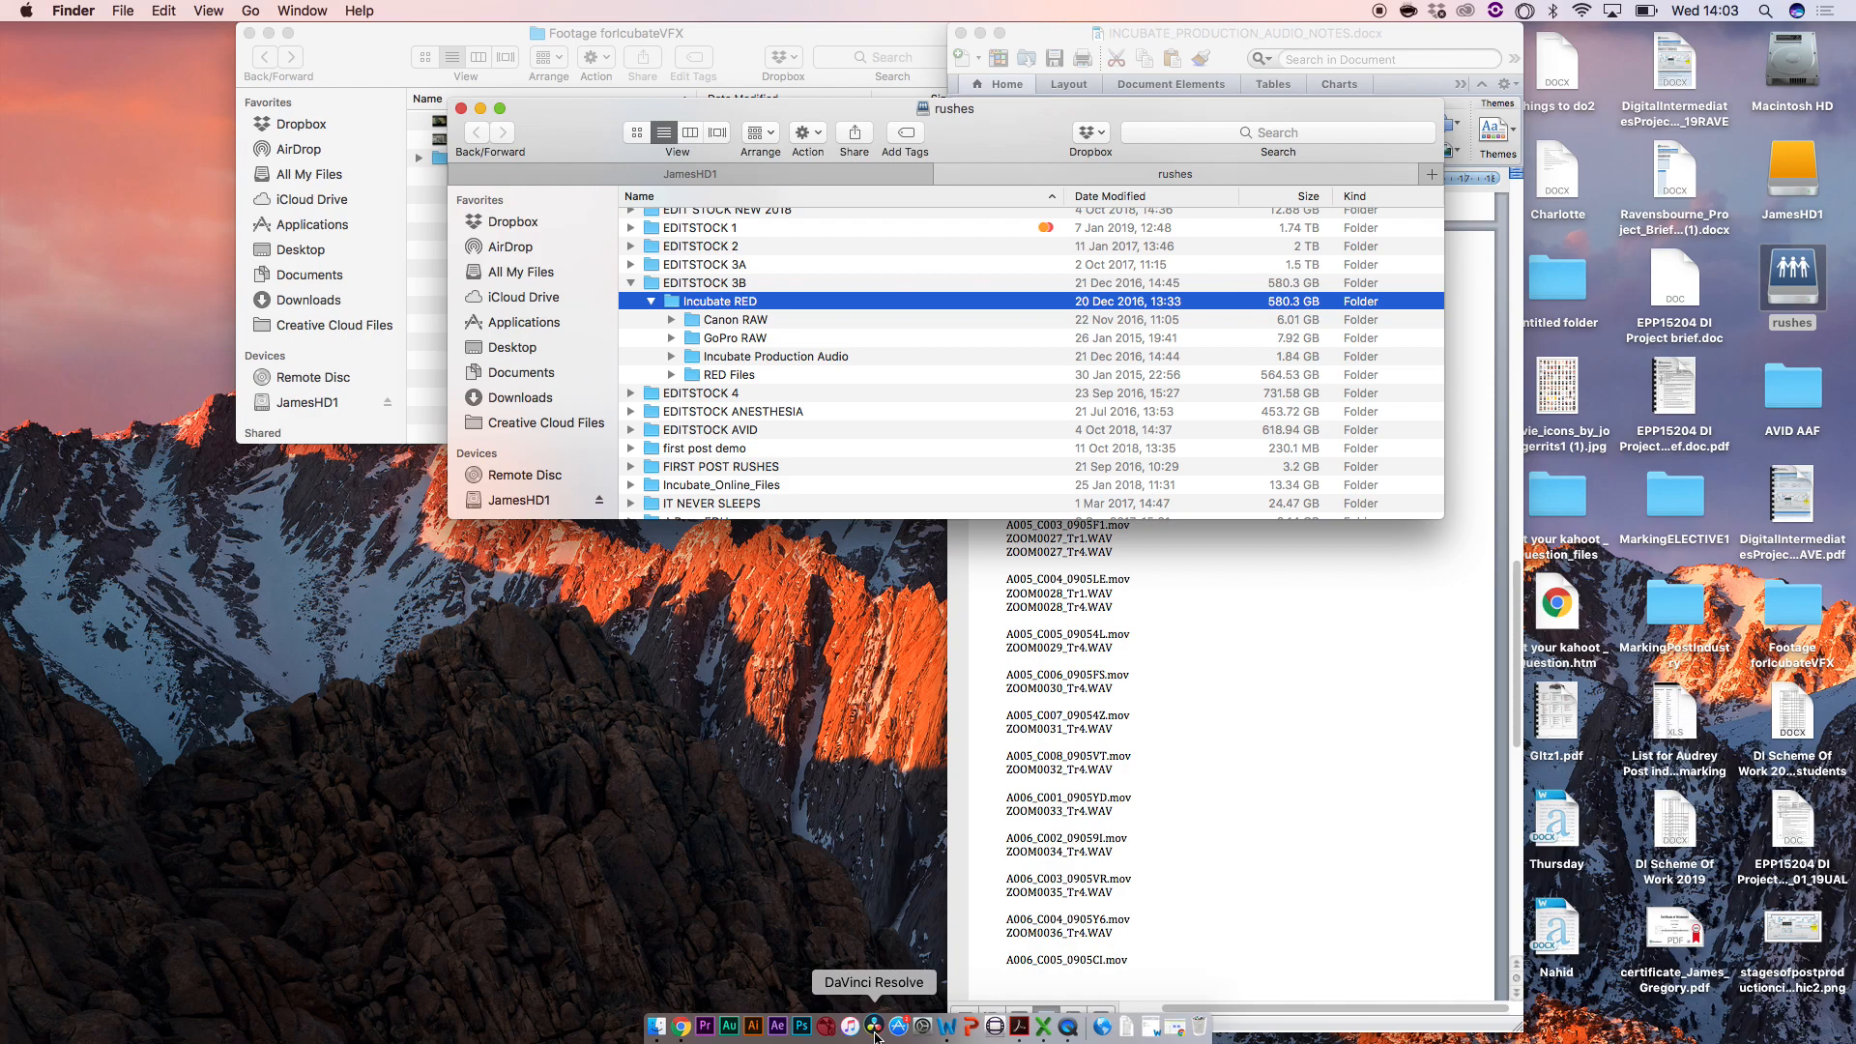
click(875, 940)
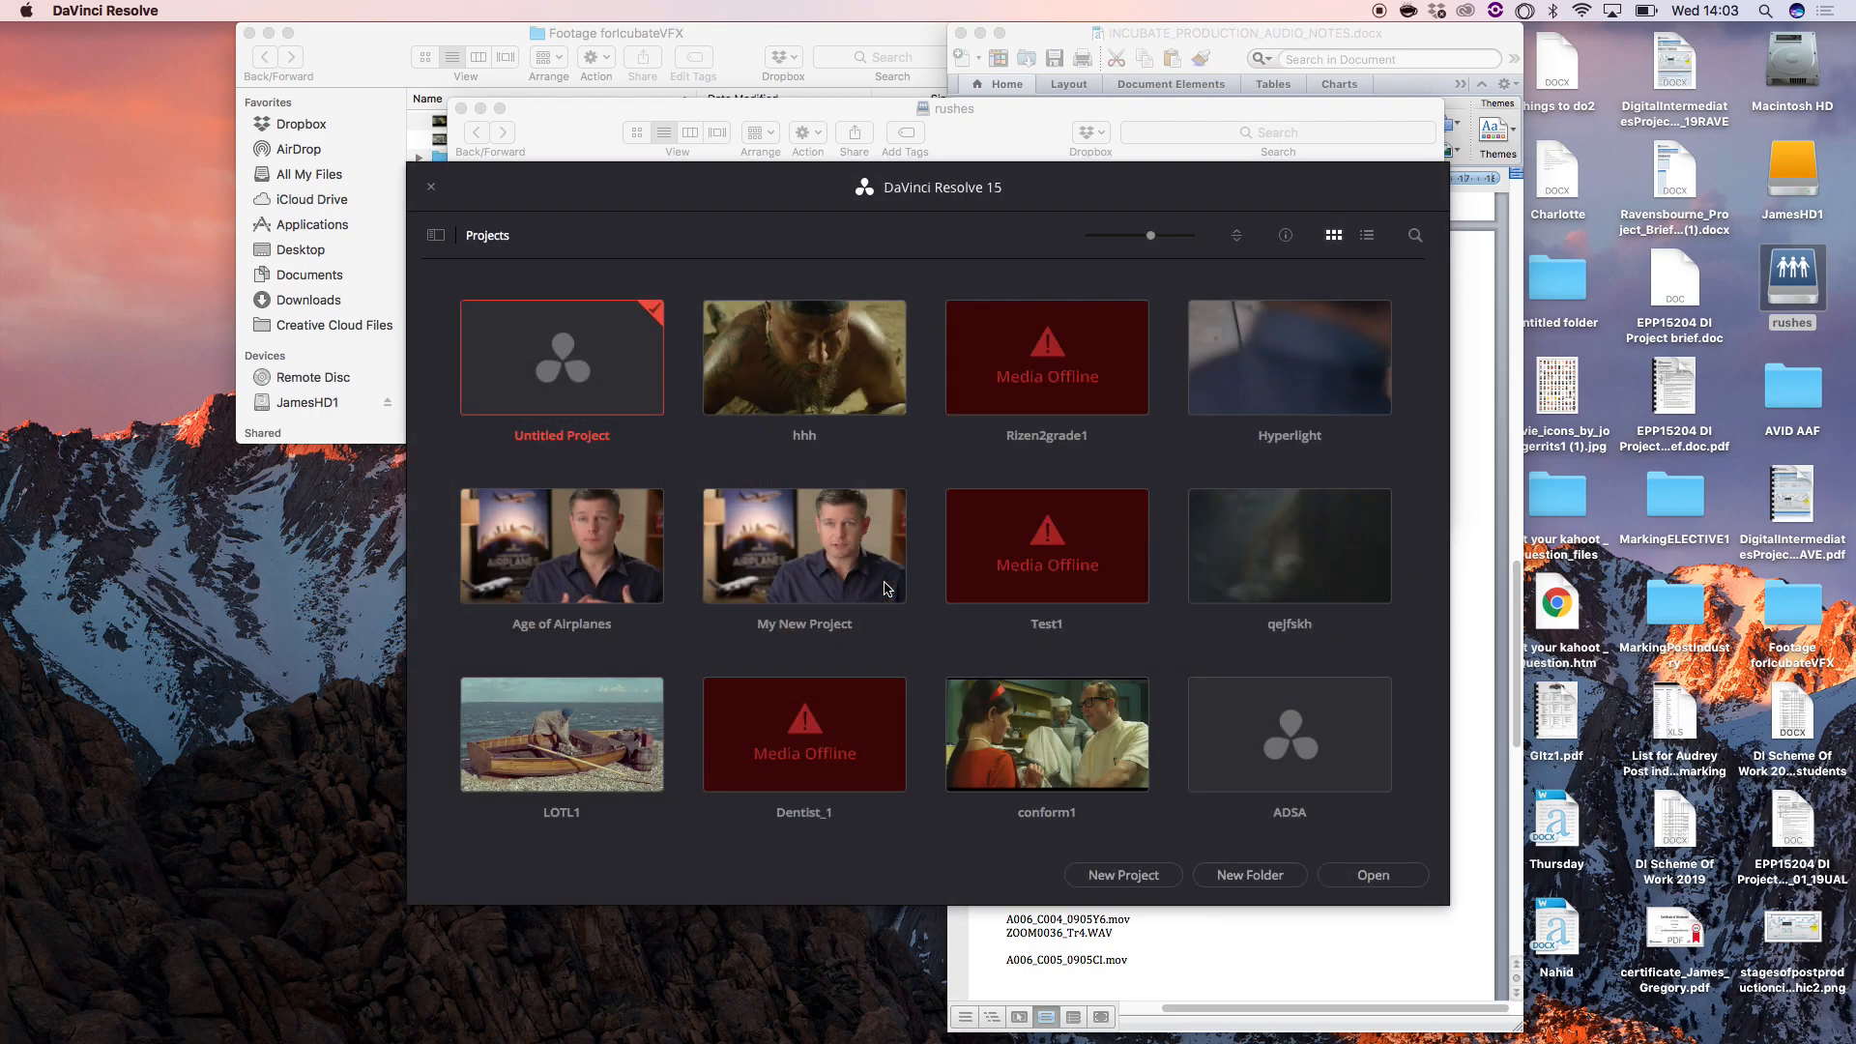
double_click(626, 366)
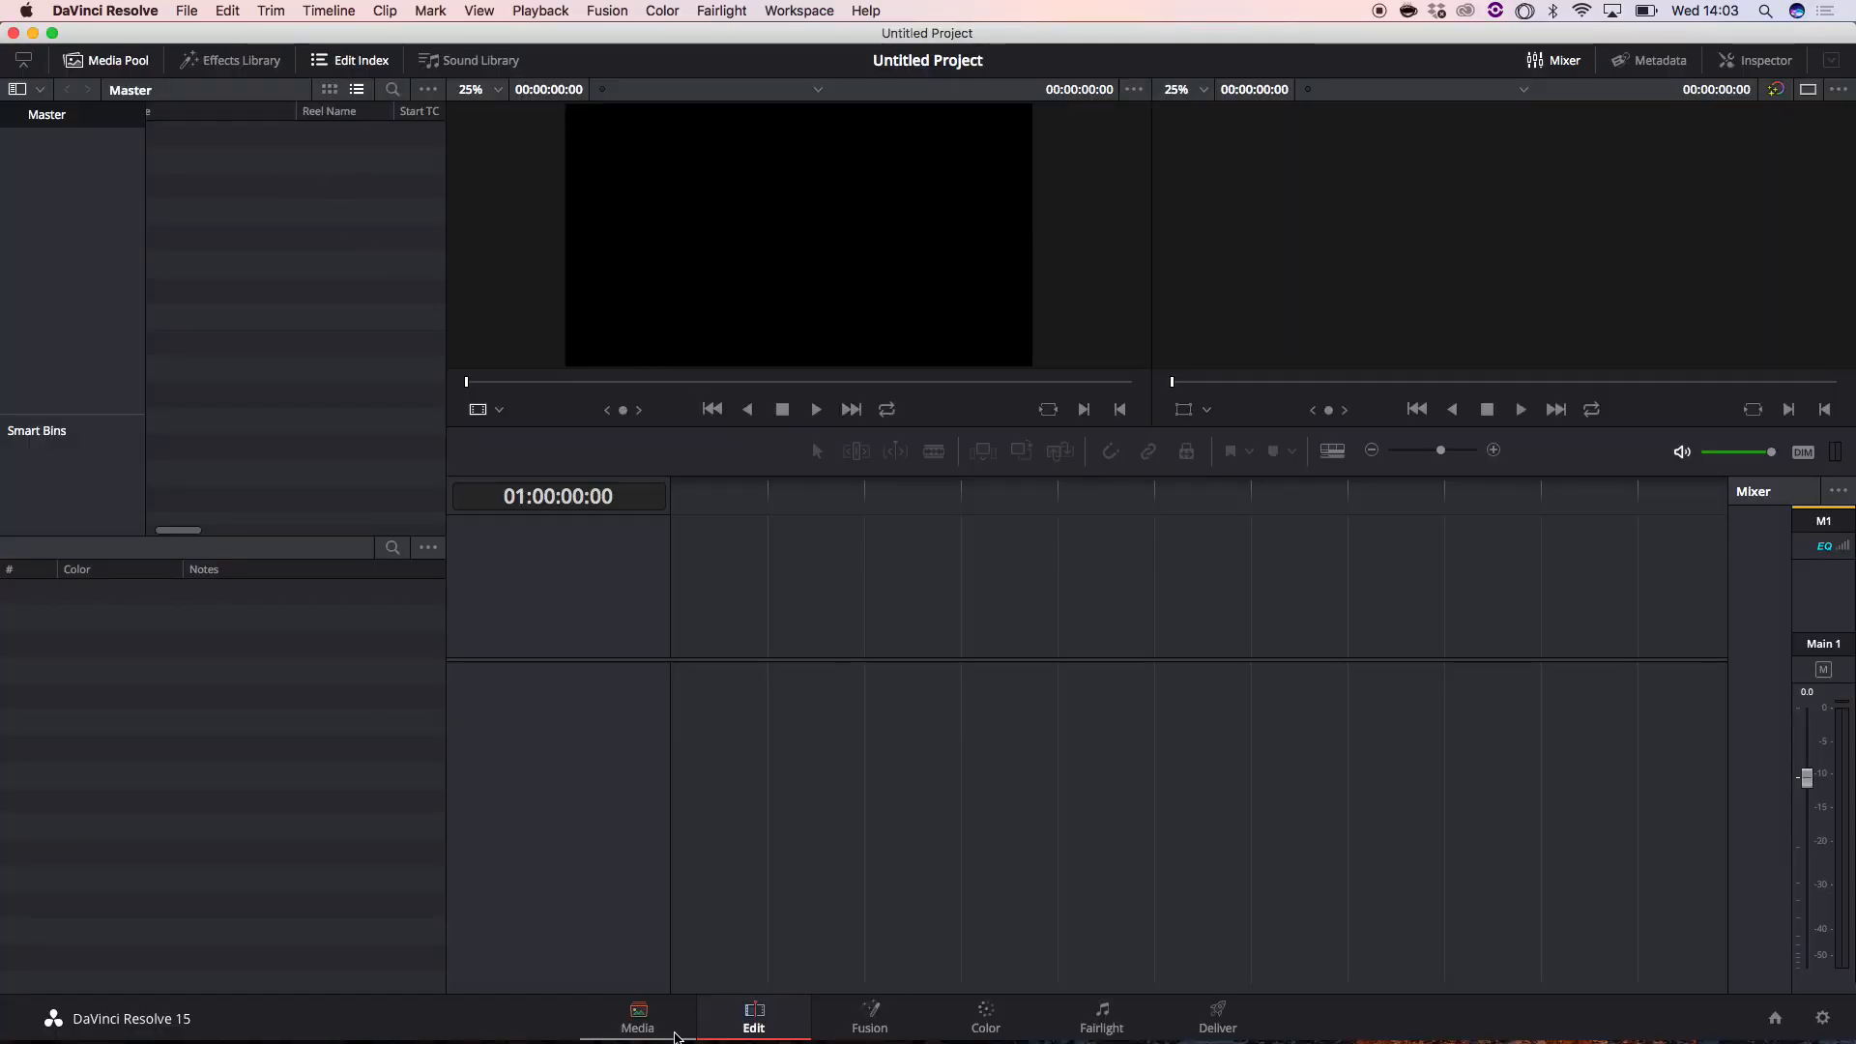
click(633, 1027)
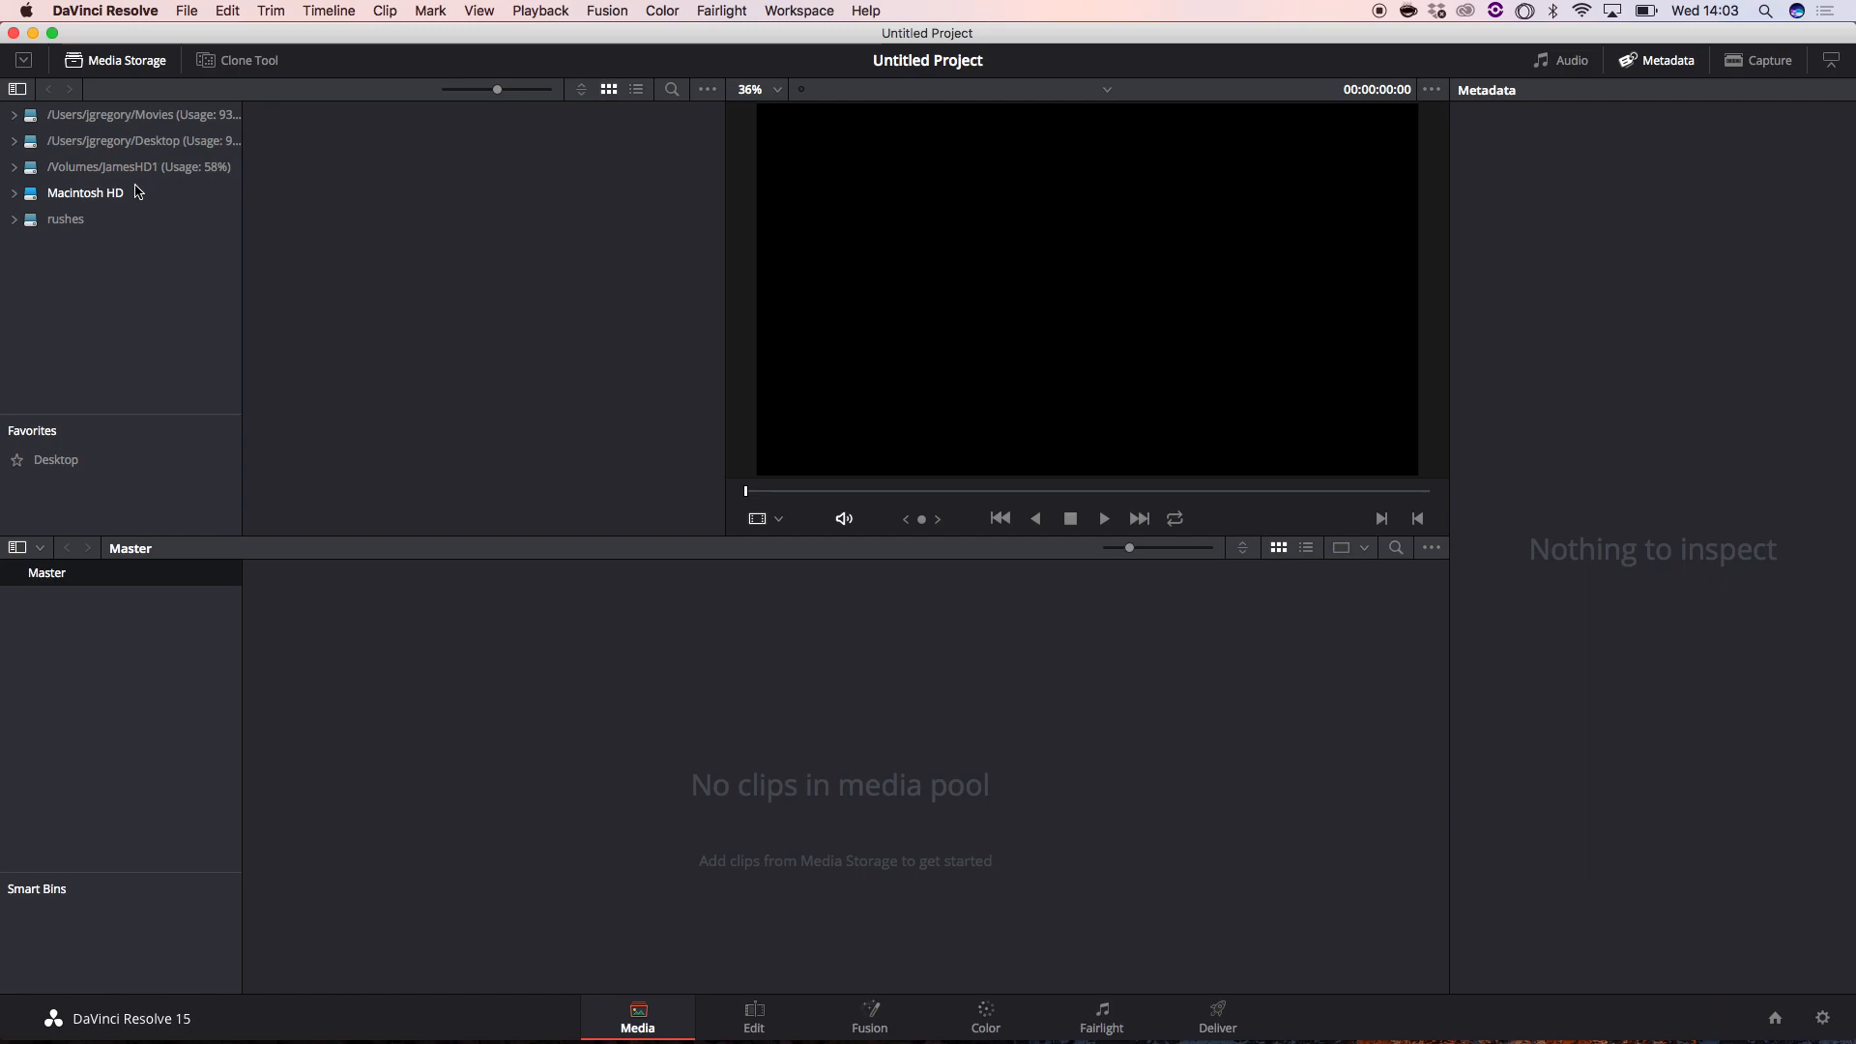
- Import the four R3D clips from JamesHD1's 4k Conform Session folder into the media pool, changing the timeline frame rate to match
click(17, 170)
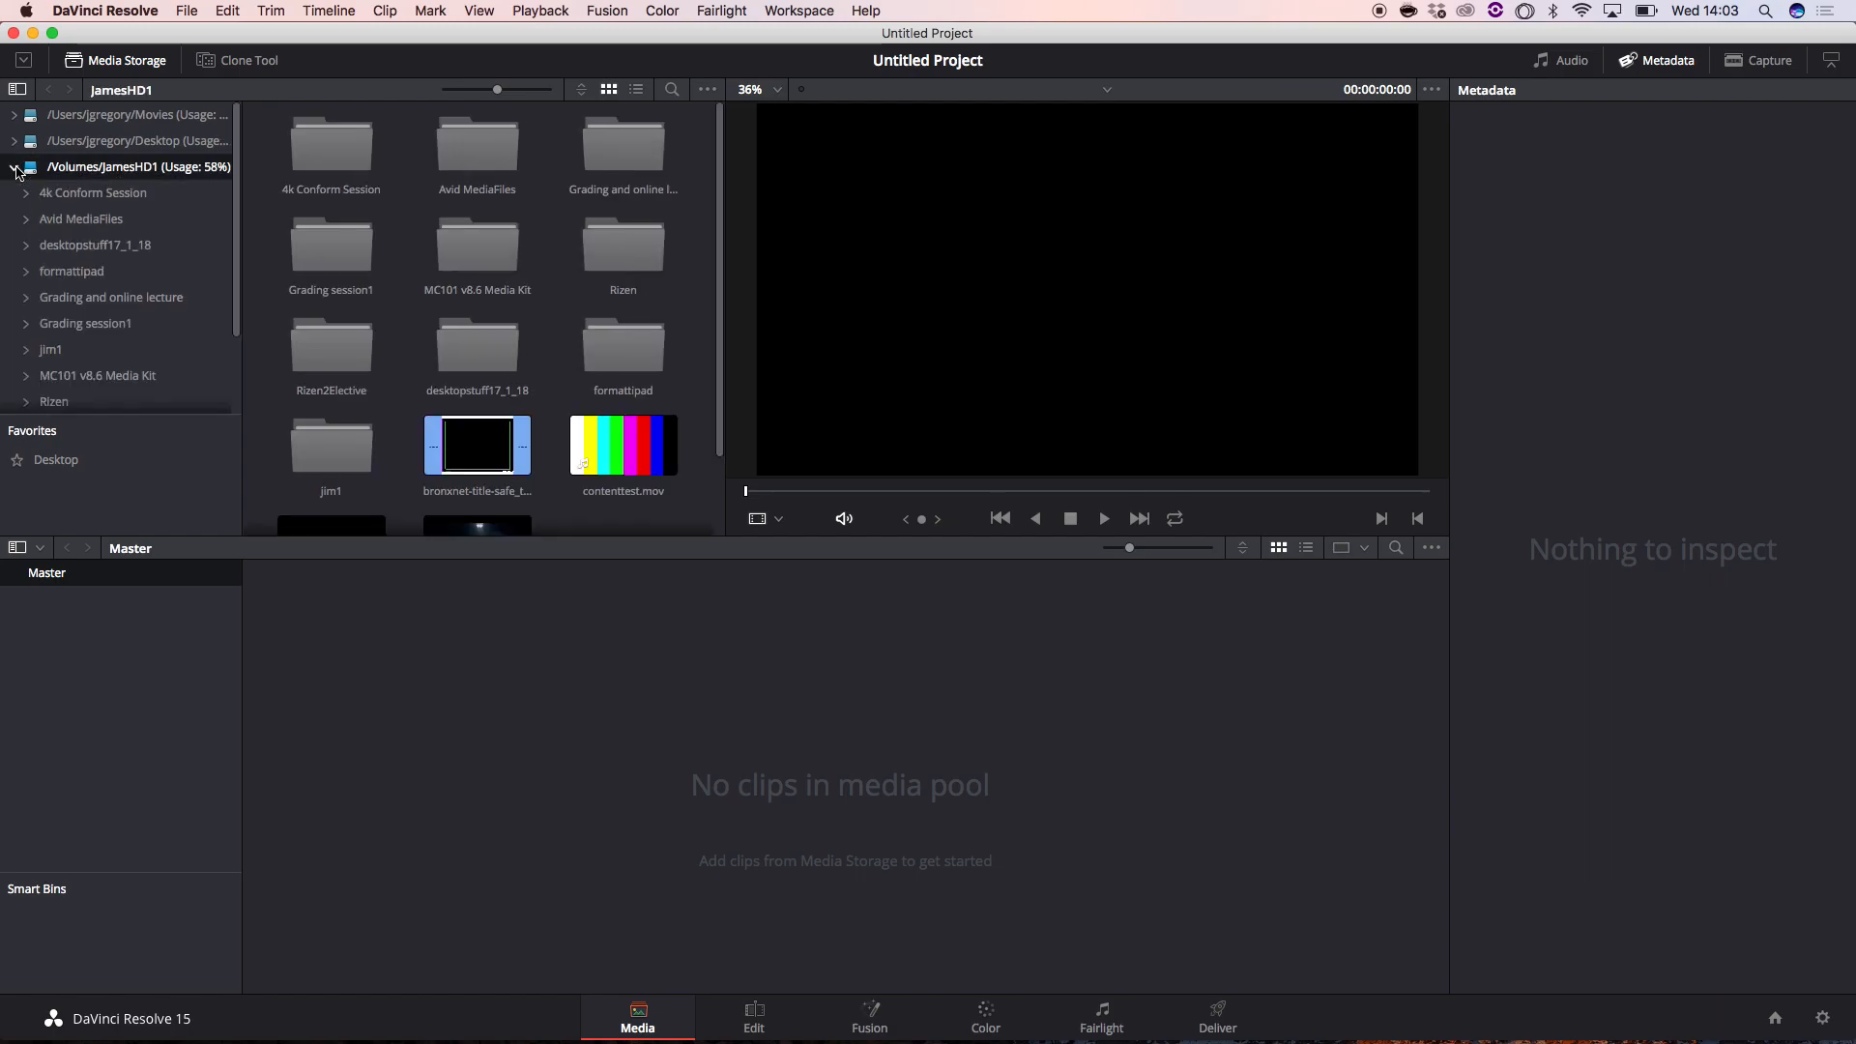
click(350, 169)
double_click(350, 170)
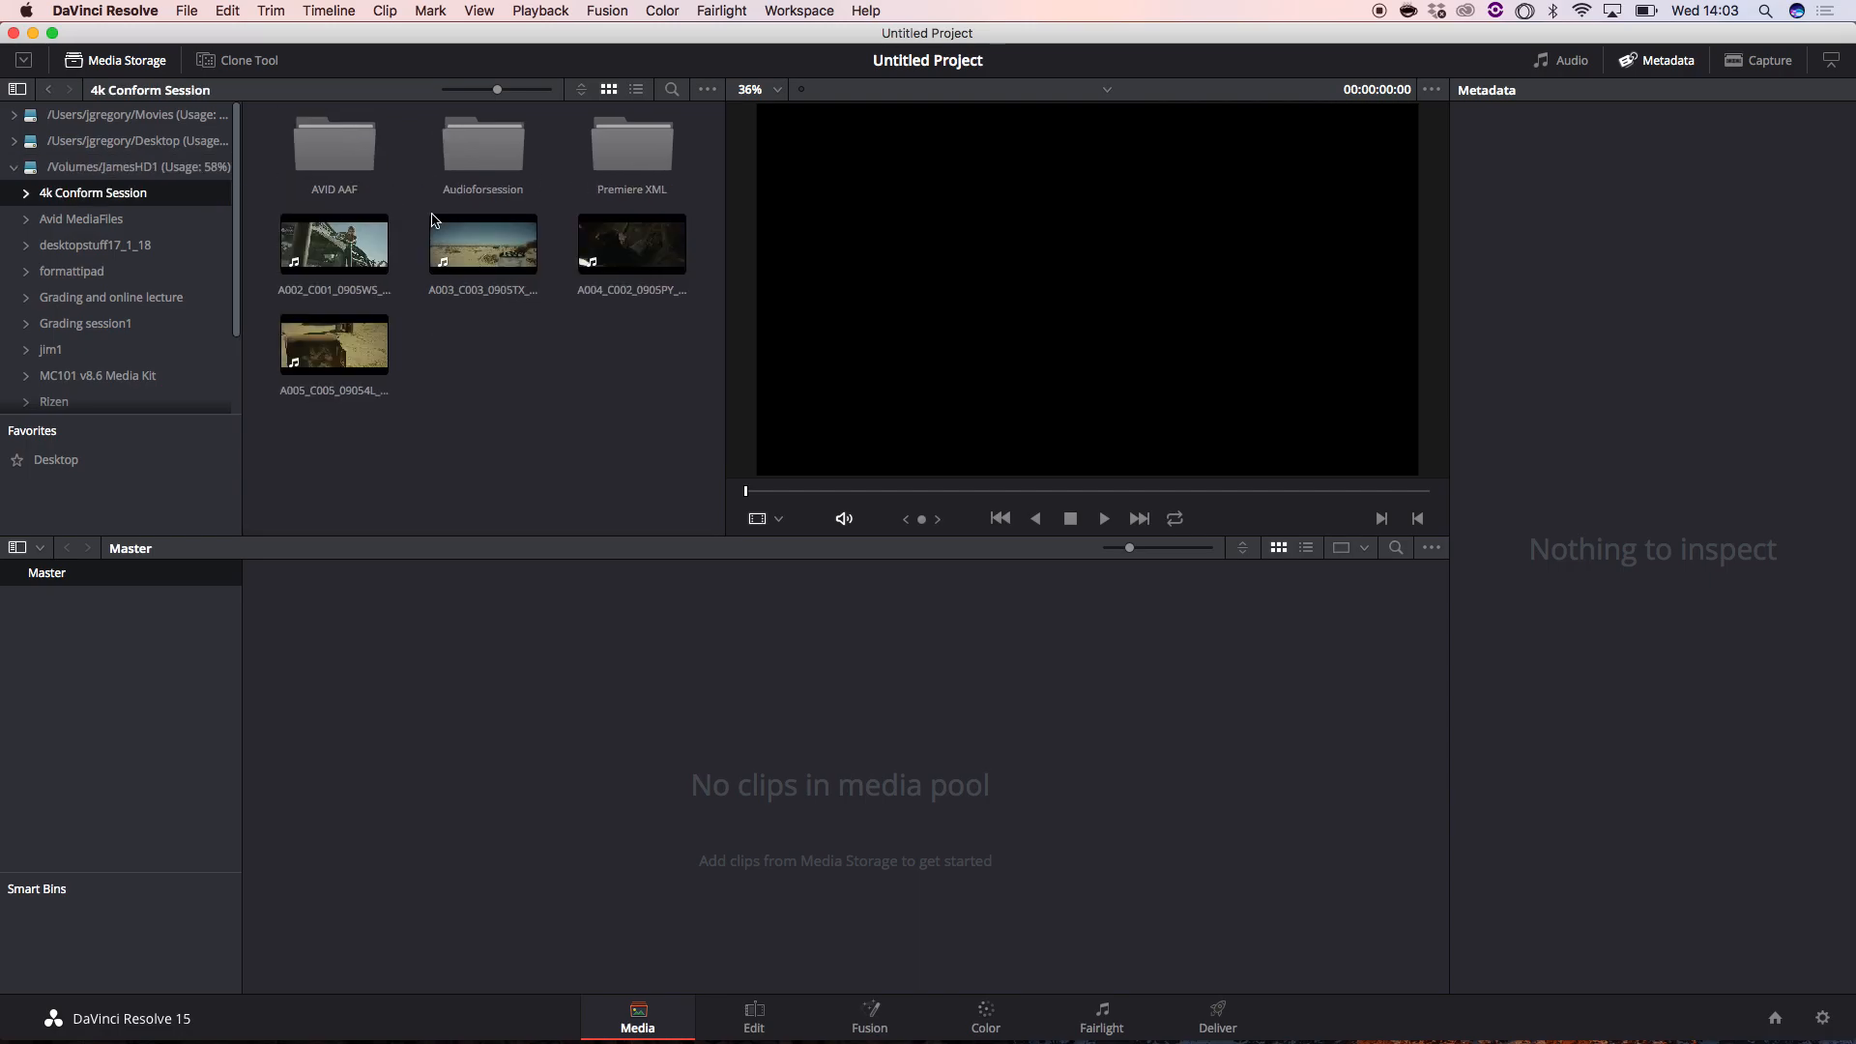
click(340, 261)
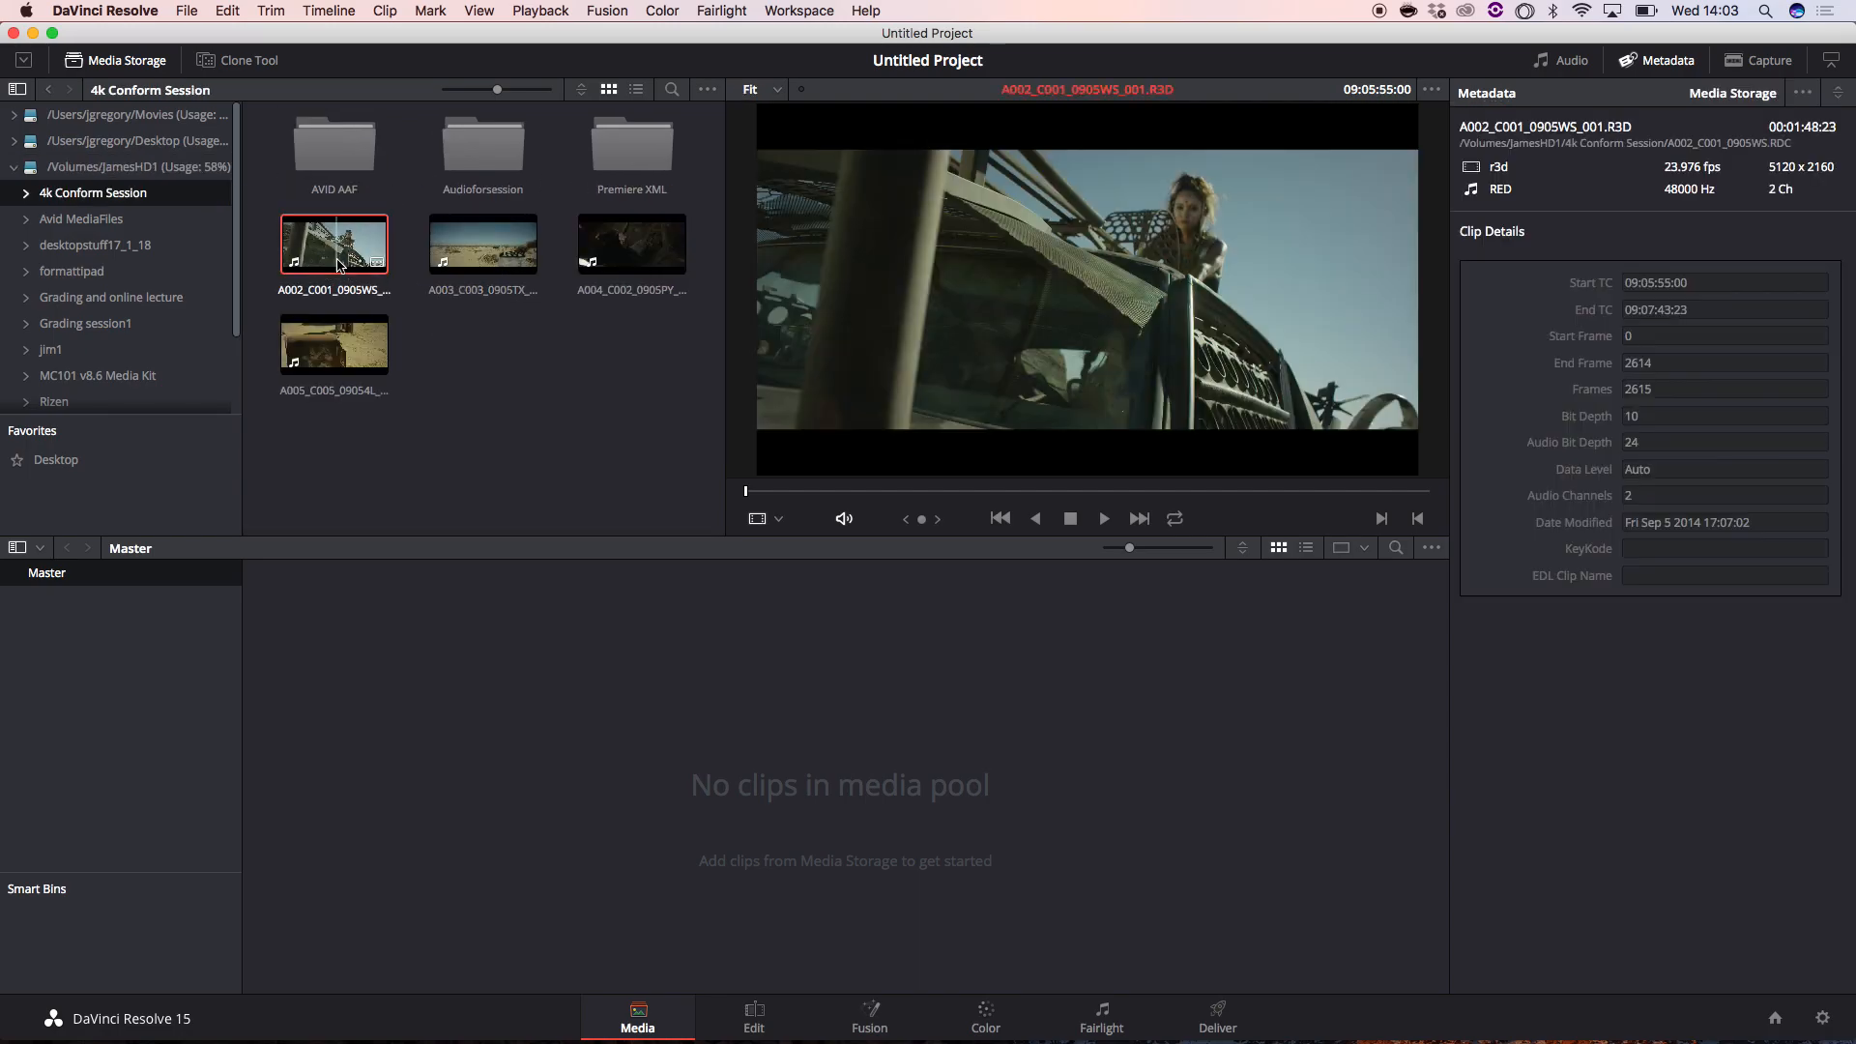
shift+click(341, 341)
drag(325, 254, 430, 714)
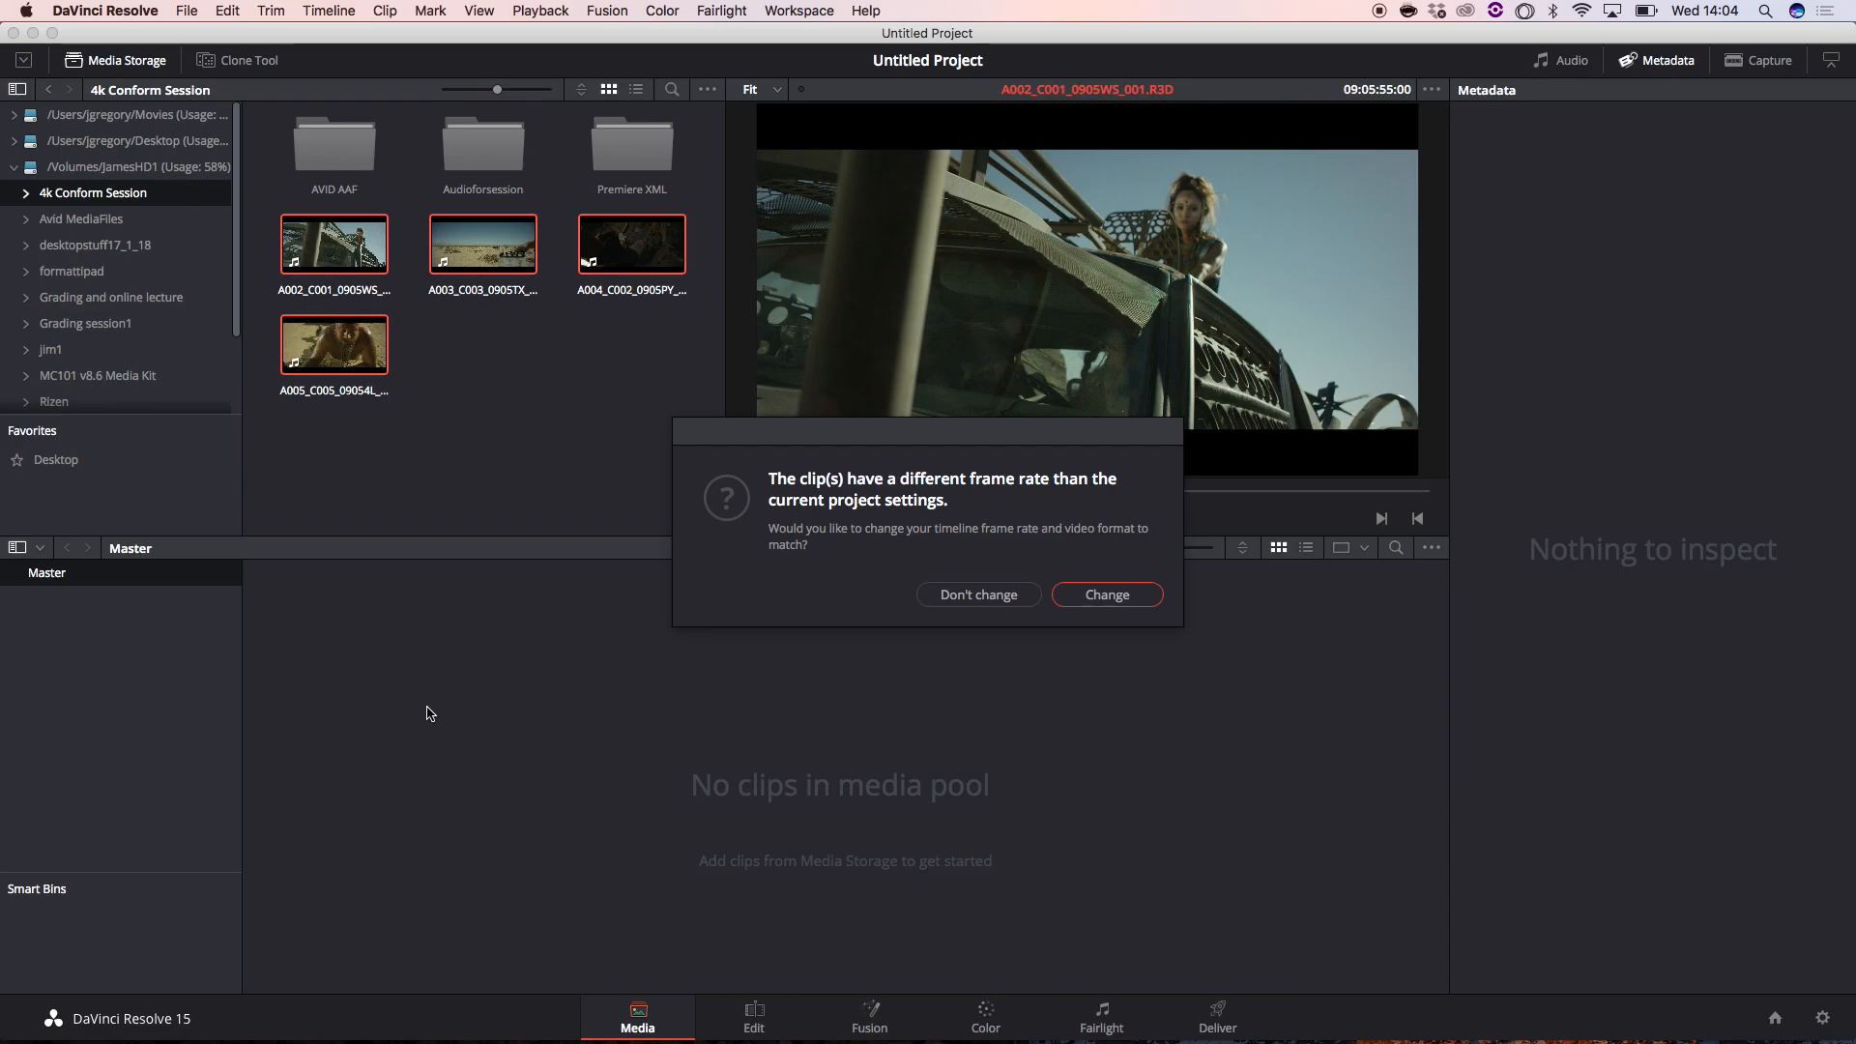
click(1103, 597)
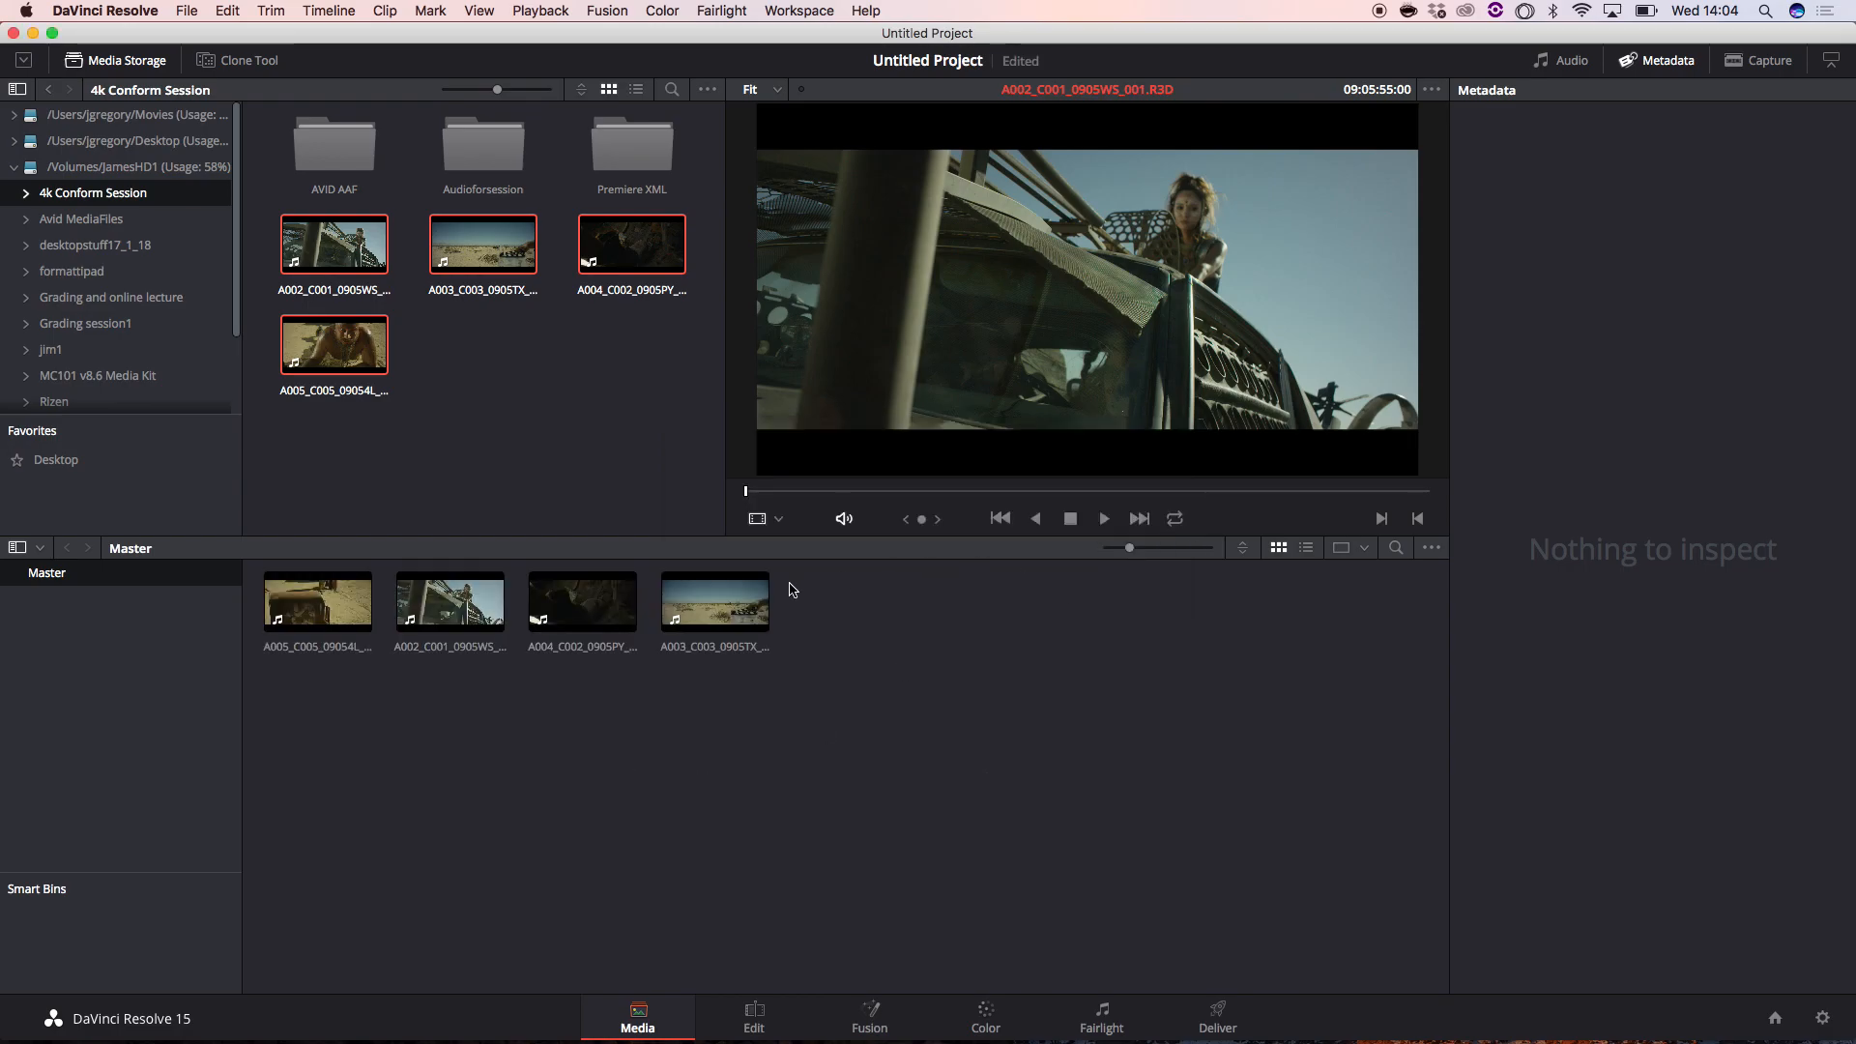
- Examine the metadata of clip A003_C003_0905TX_001.R3D and the project's master settings, leaving the settings unsaved
click(744, 607)
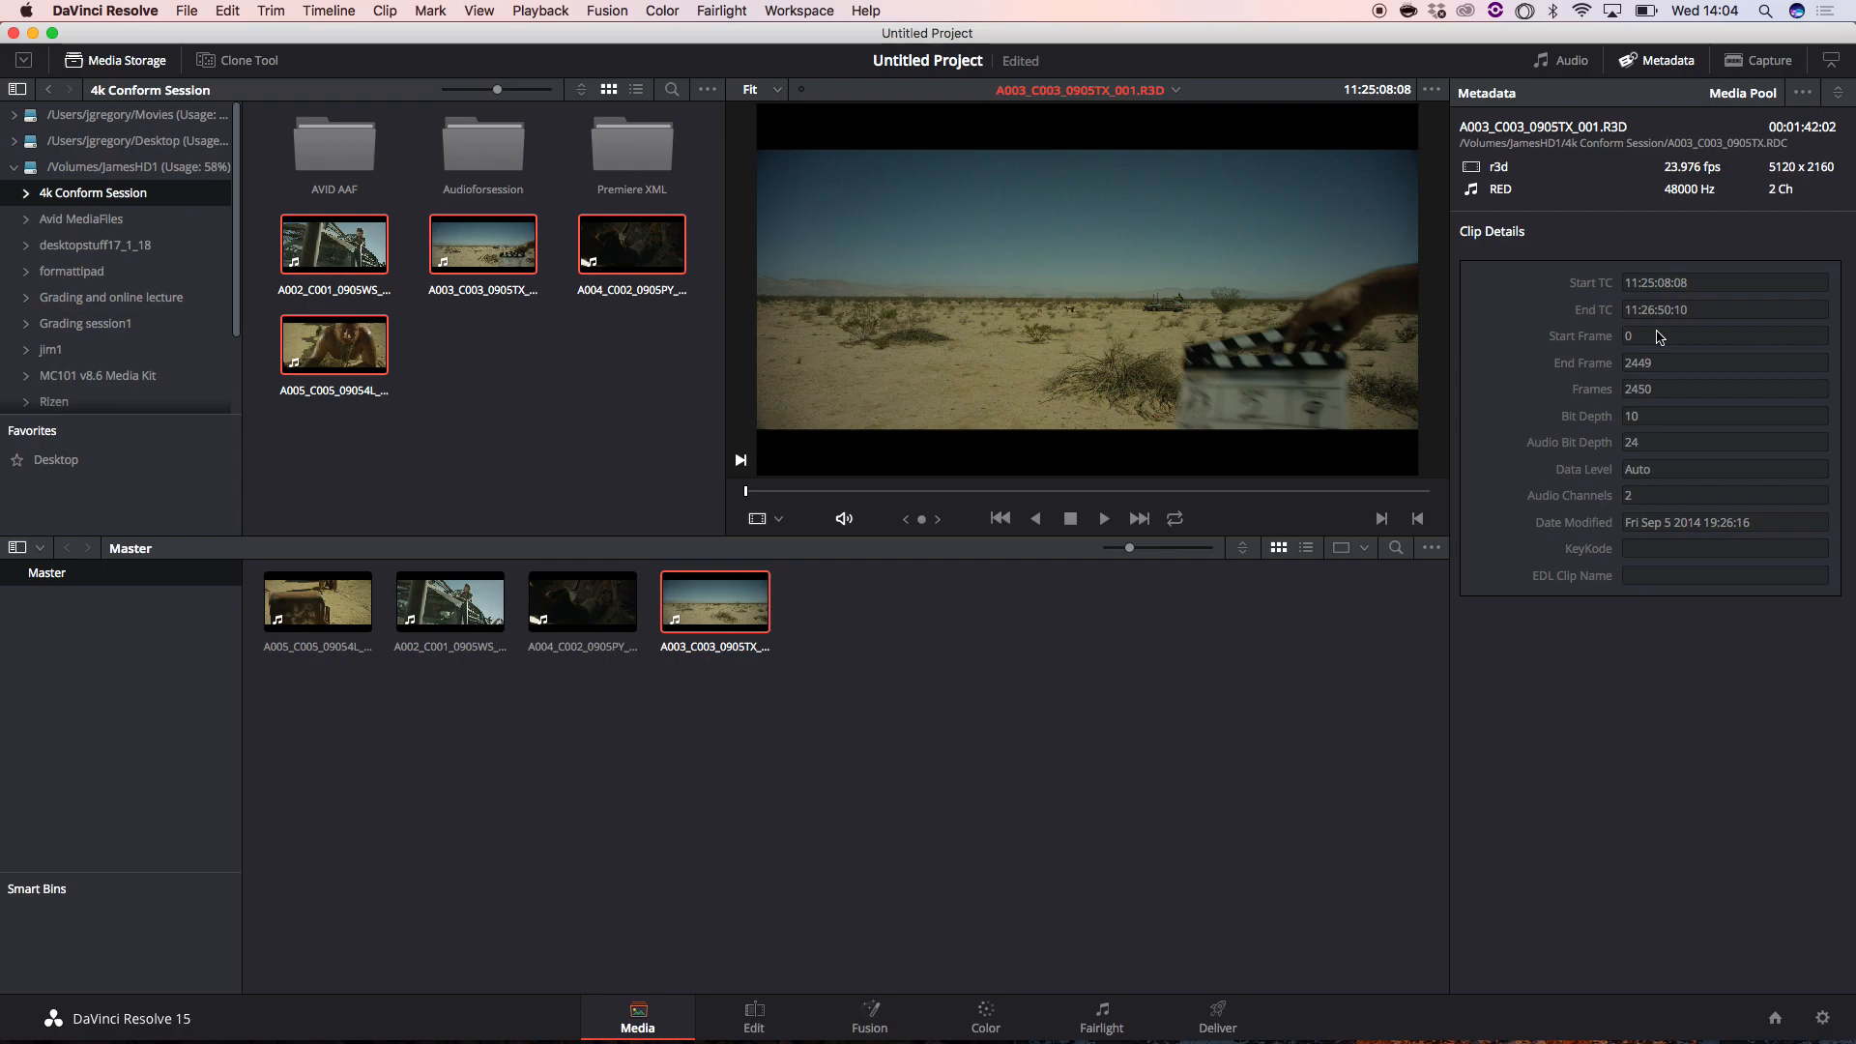
click(1825, 1019)
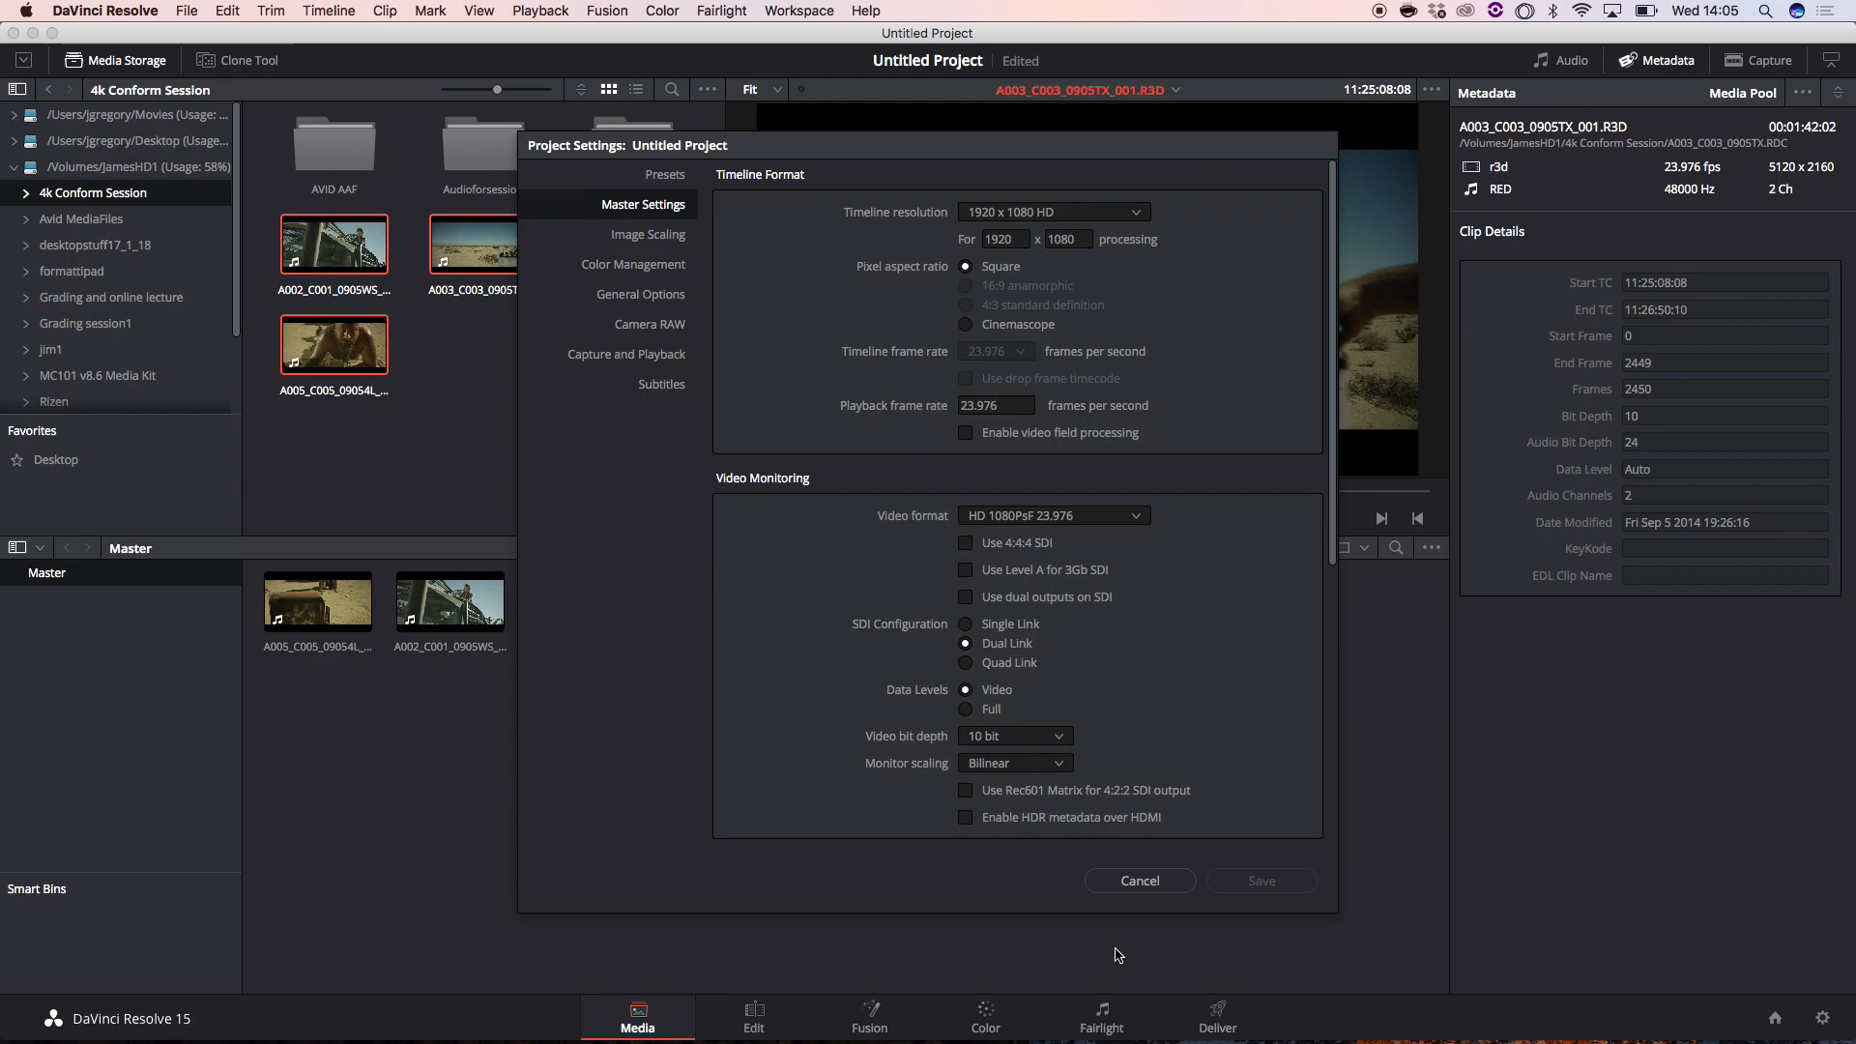
click(1141, 881)
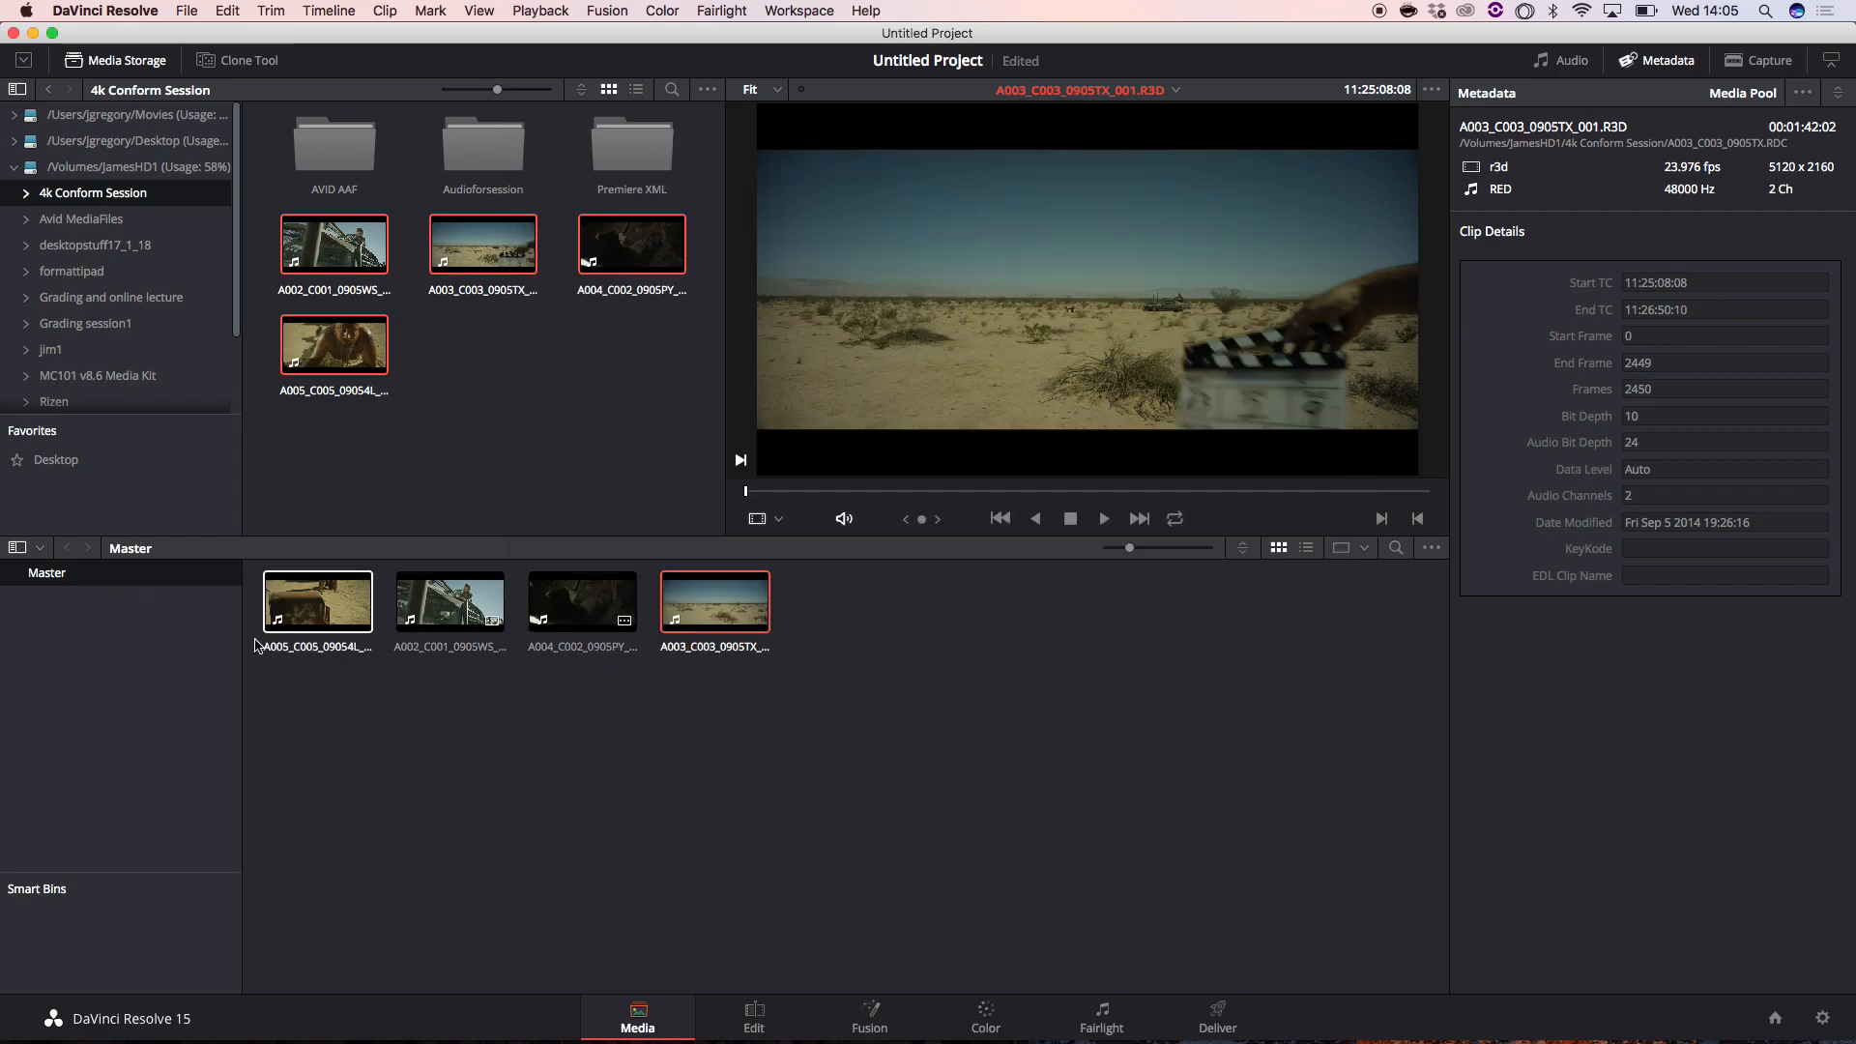
- Go to the Edit page and save the project as kjghg
click(772, 1025)
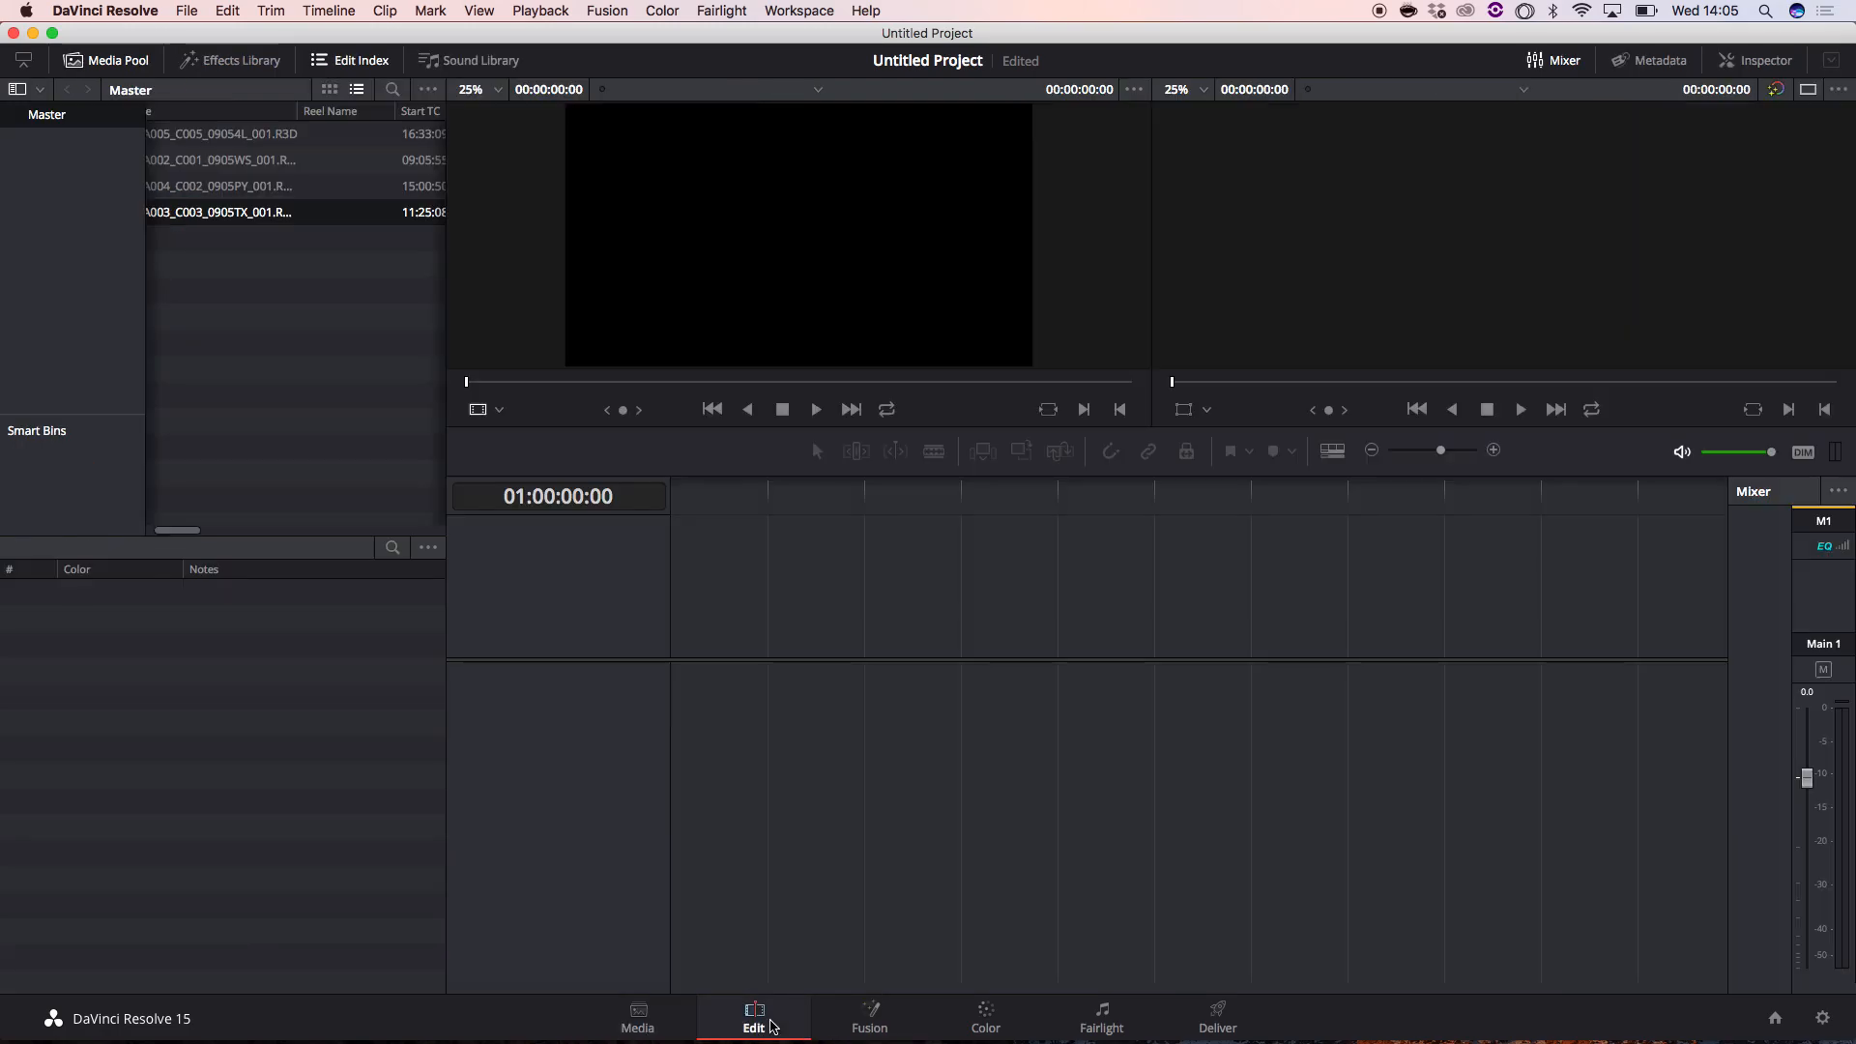
scroll(271, 136, left, 2)
click(272, 136)
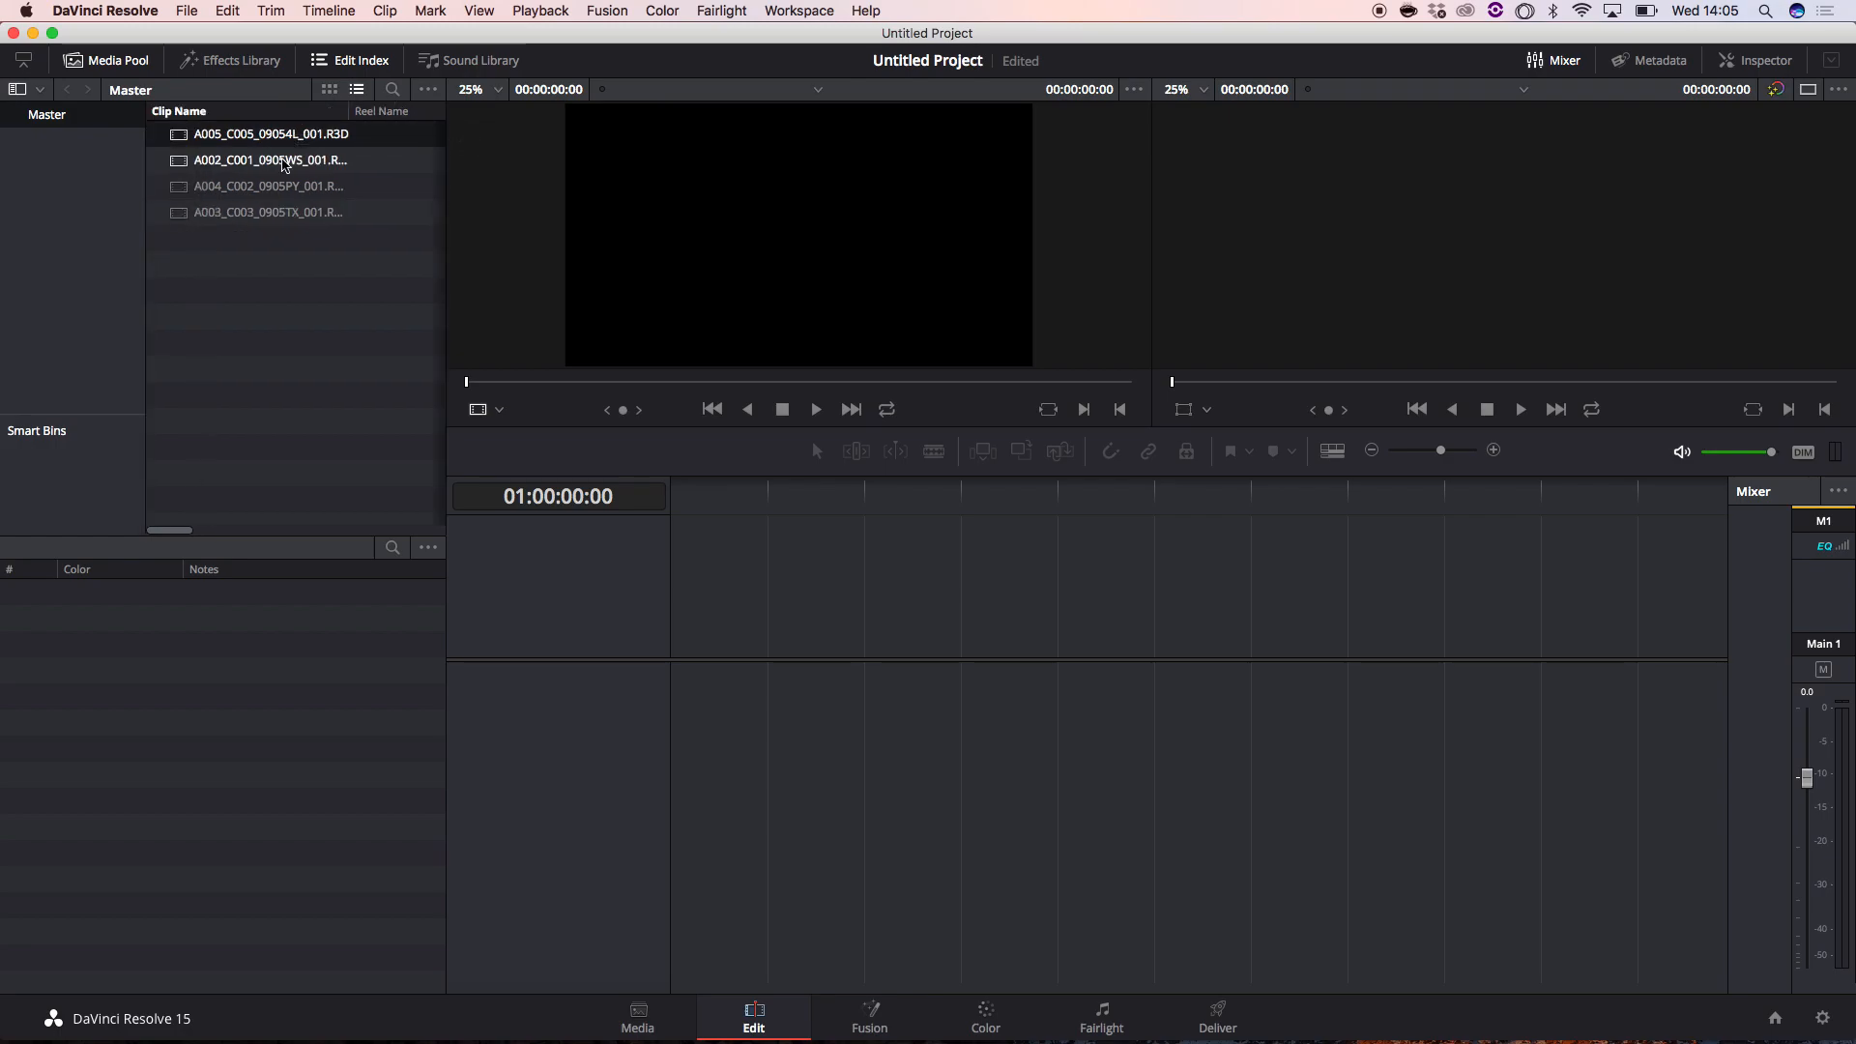
text(fgfg)
click(1034, 552)
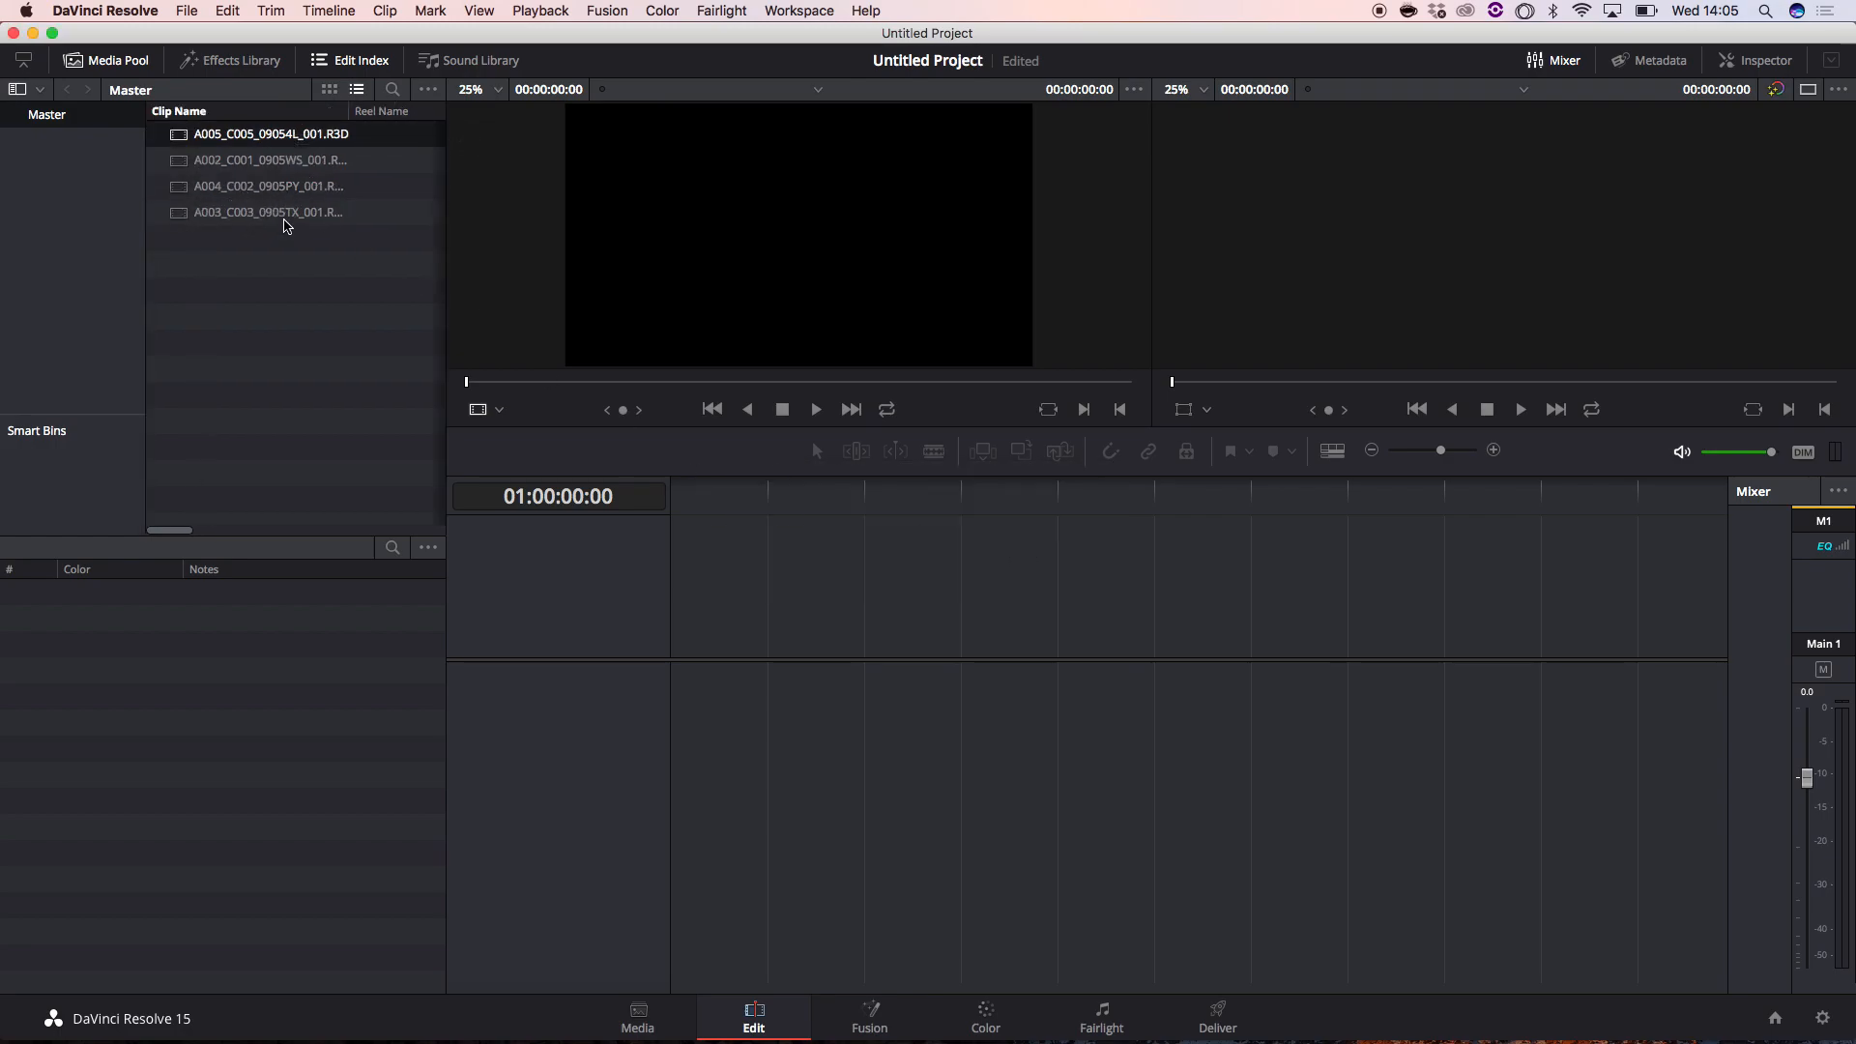
- Place all four R3D clips from the media pool together at the start of a new timeline
click(210, 170)
click(212, 171)
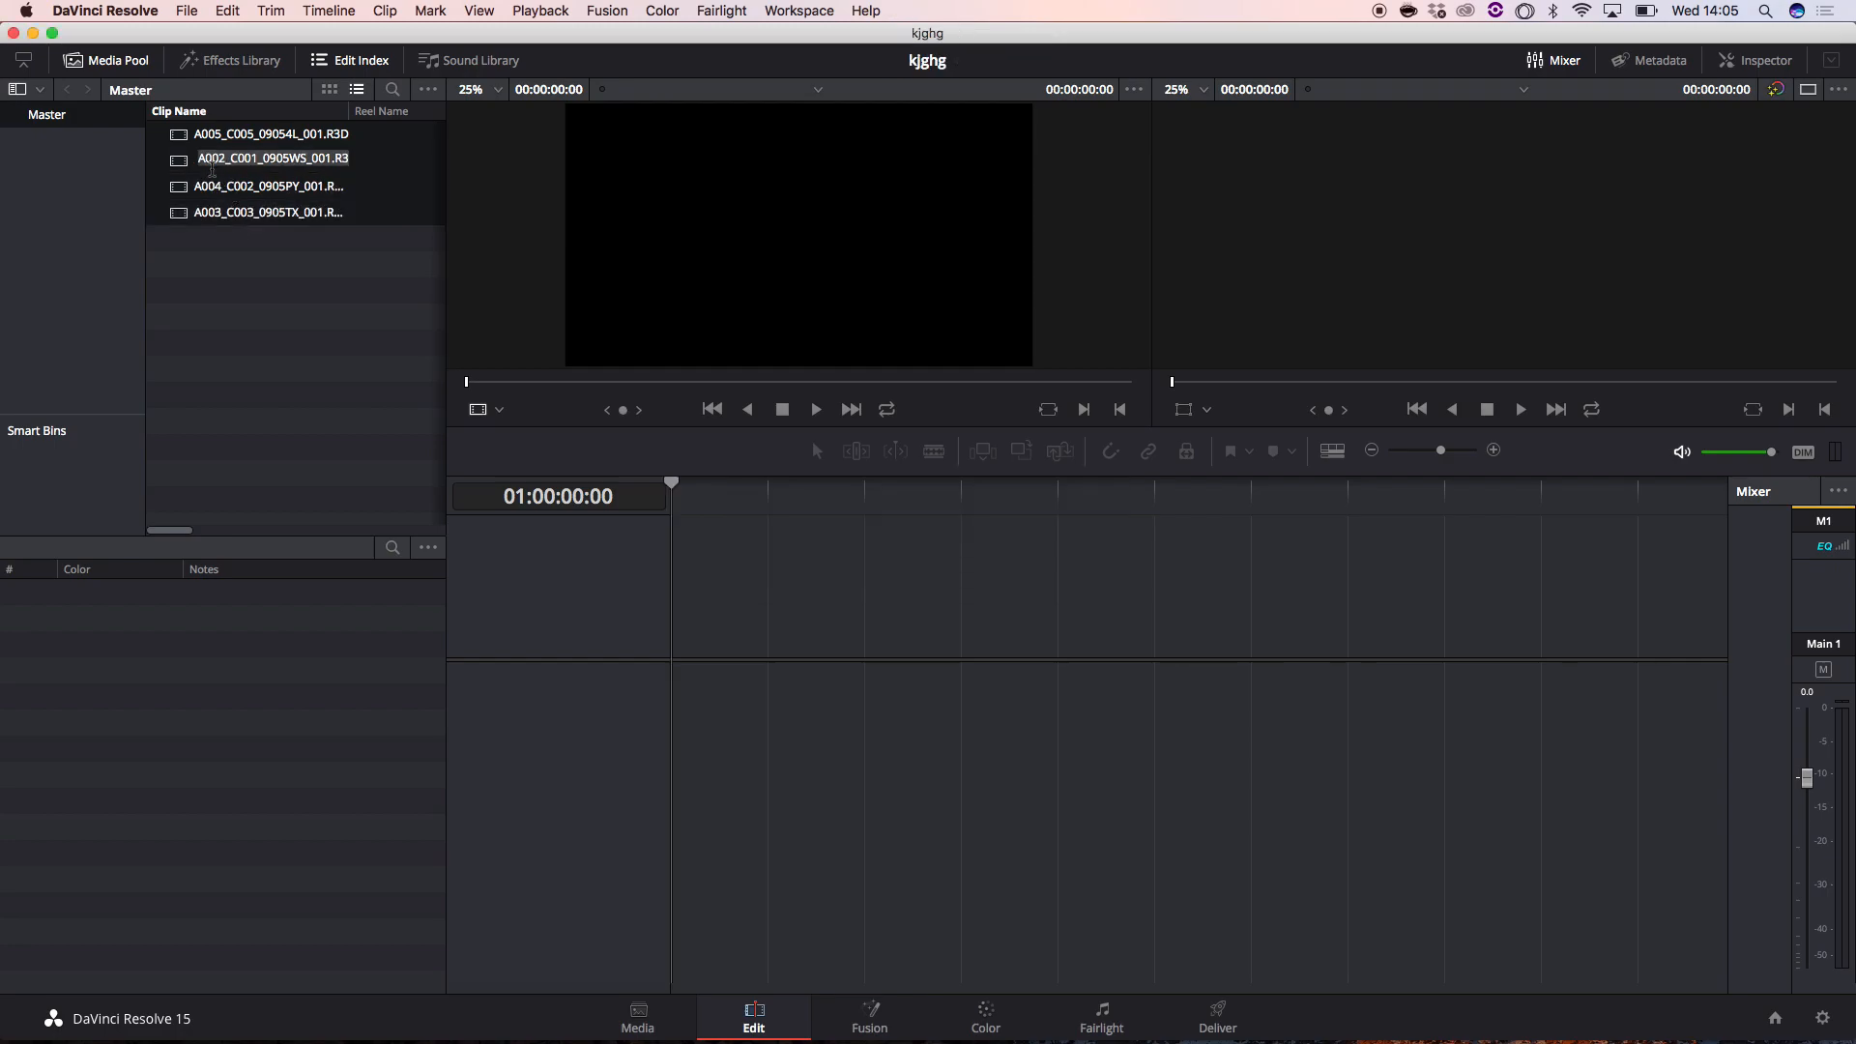
drag(194, 135, 683, 883)
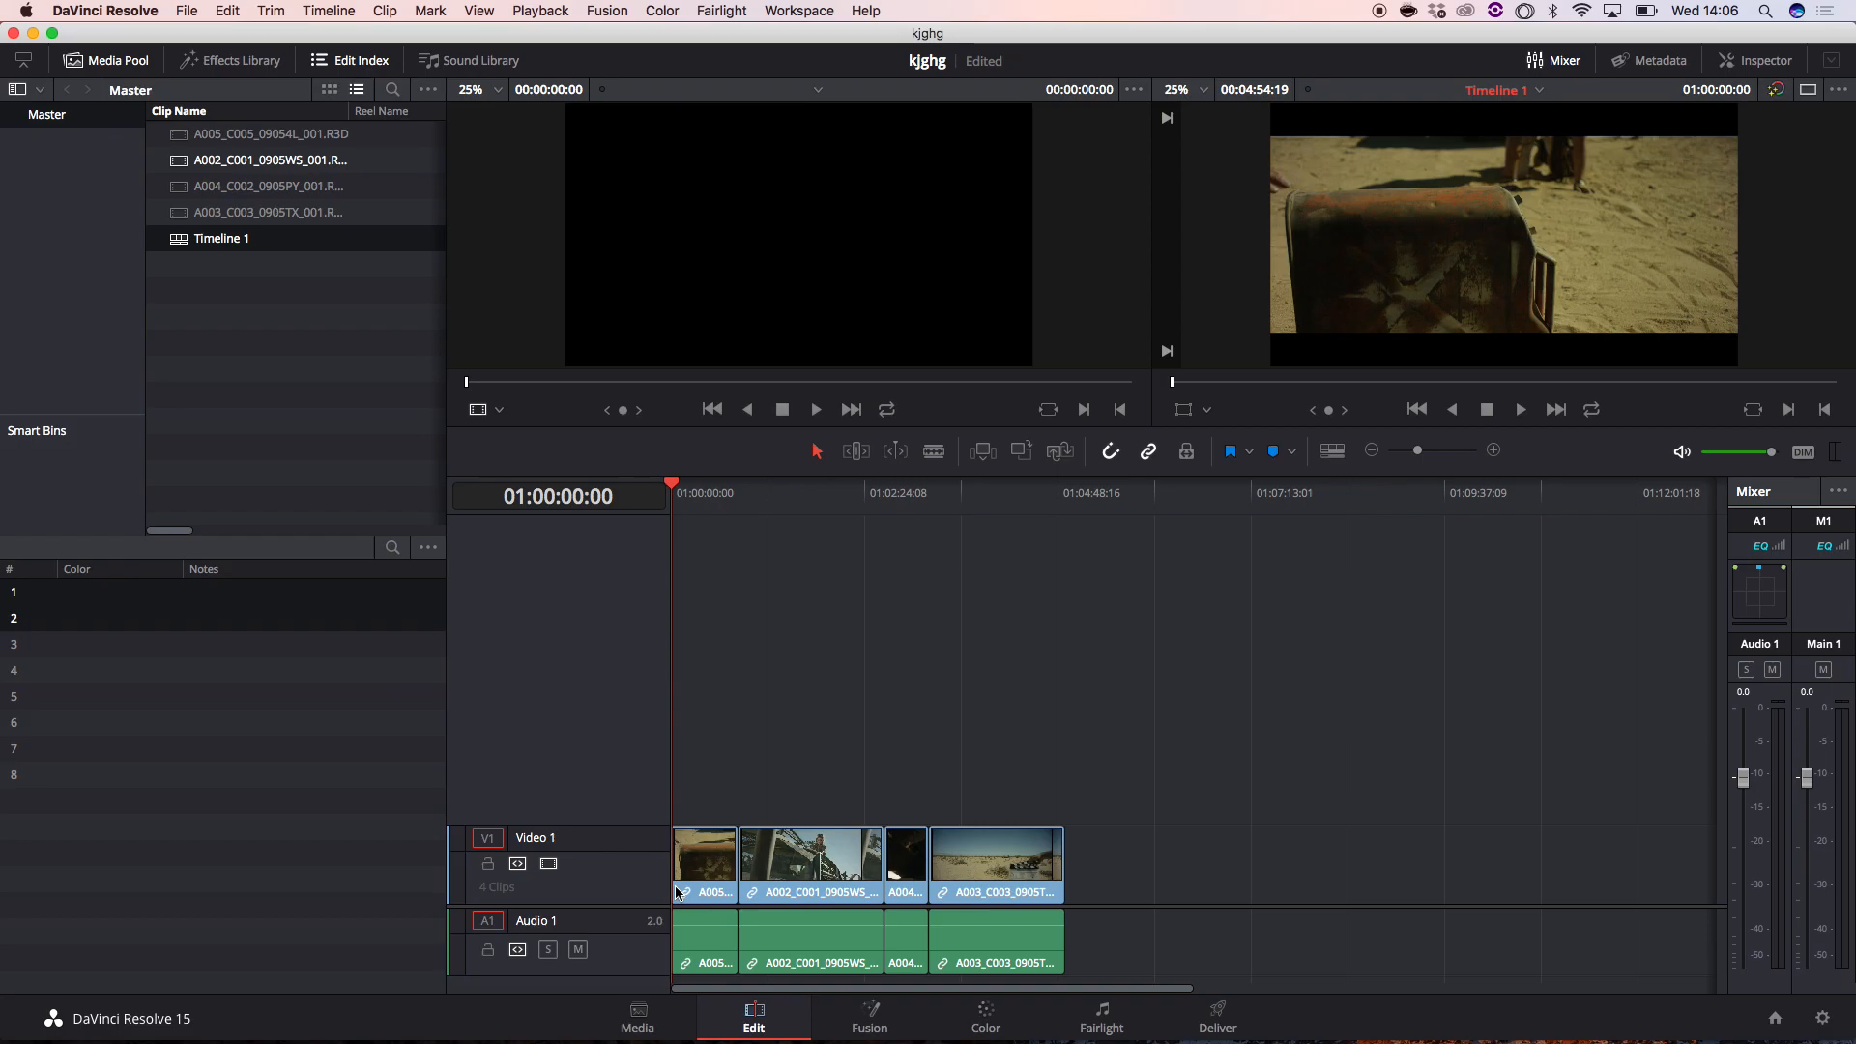
click(270, 143)
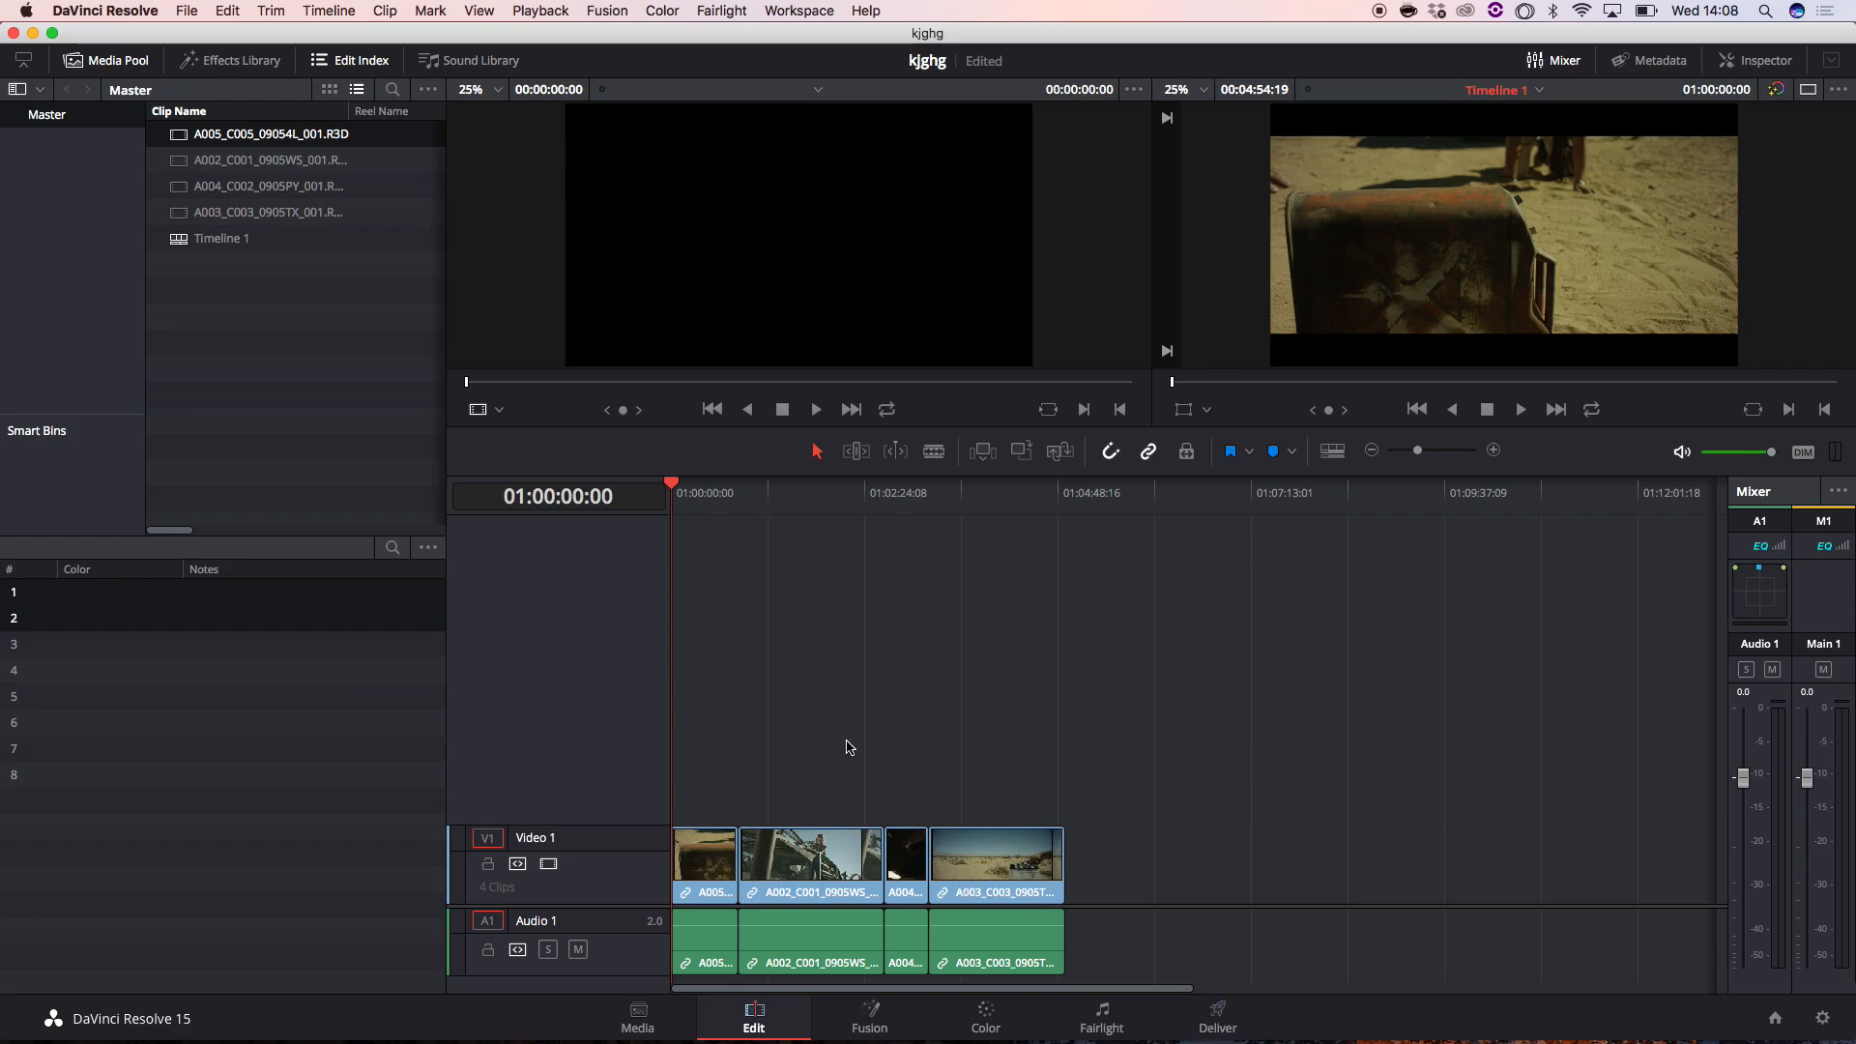
- Go to the Deliver page and choose the Premiere XML render preset for the timeline
click(1228, 1020)
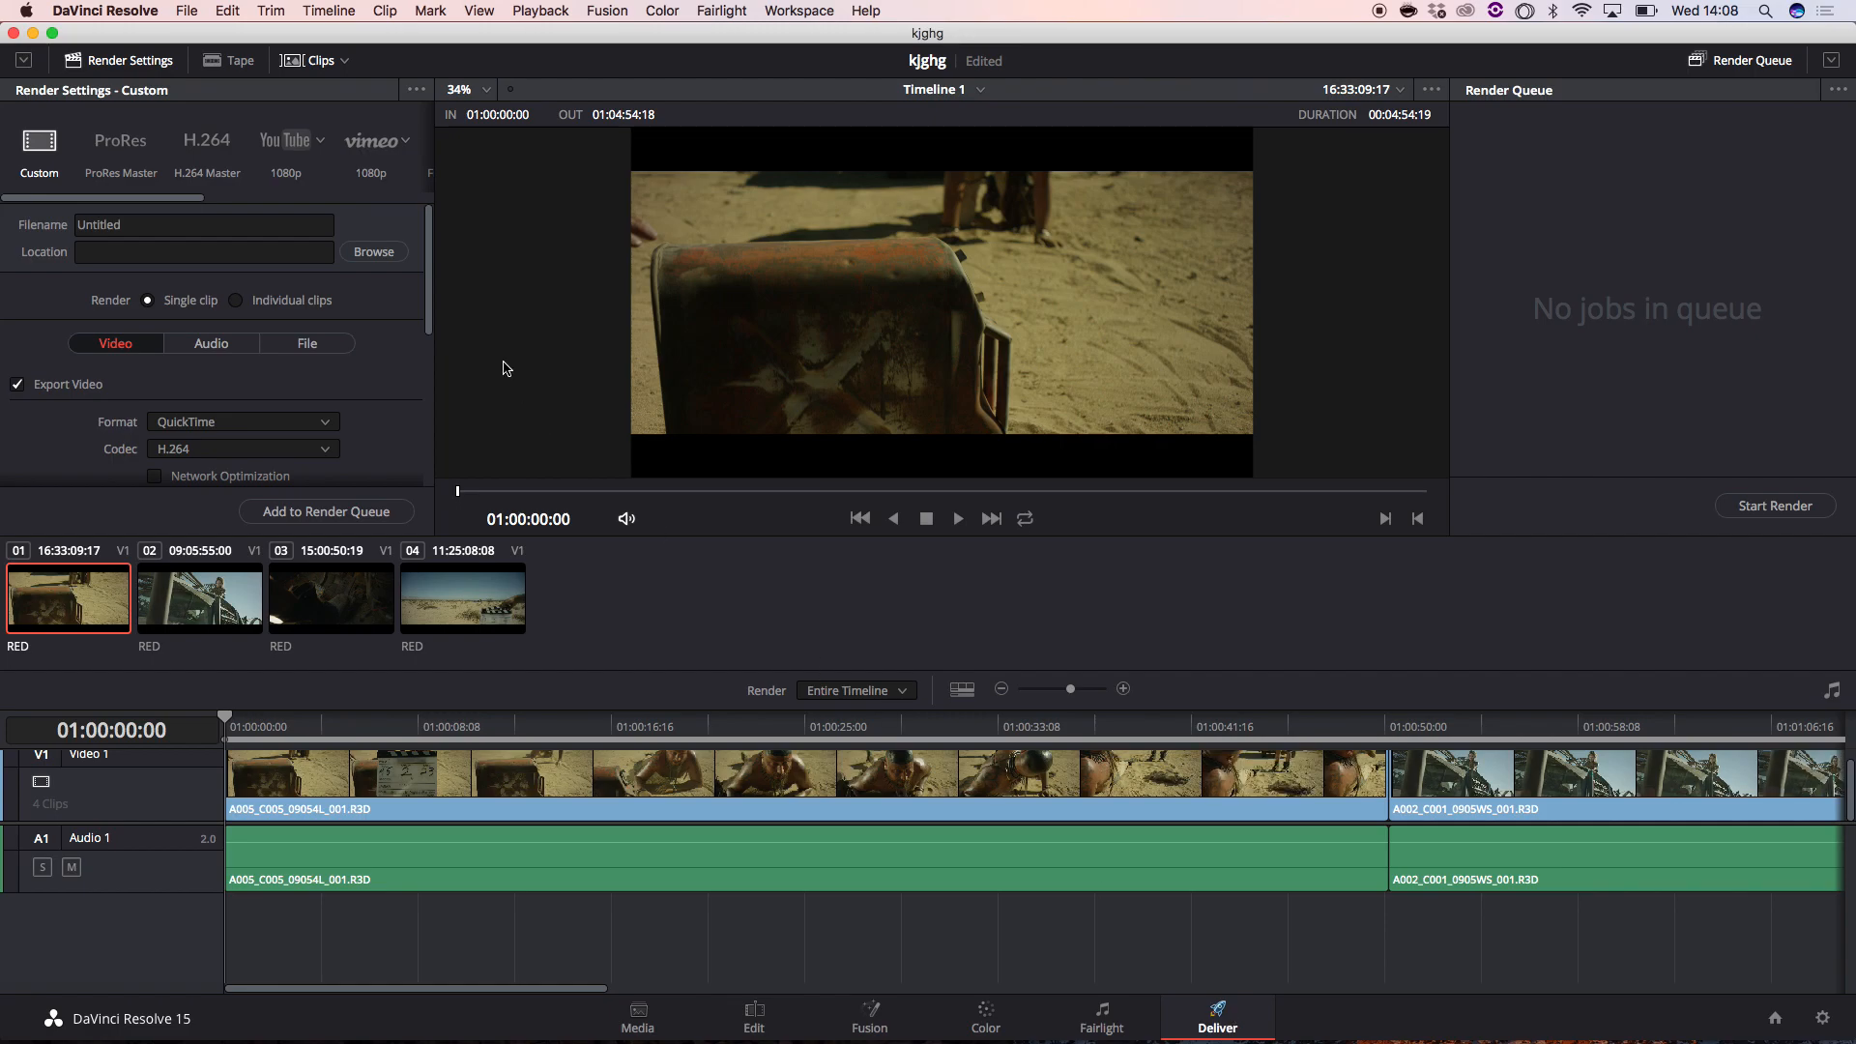
scroll(312, 157, right, 10)
scroll(290, 145, left, 10)
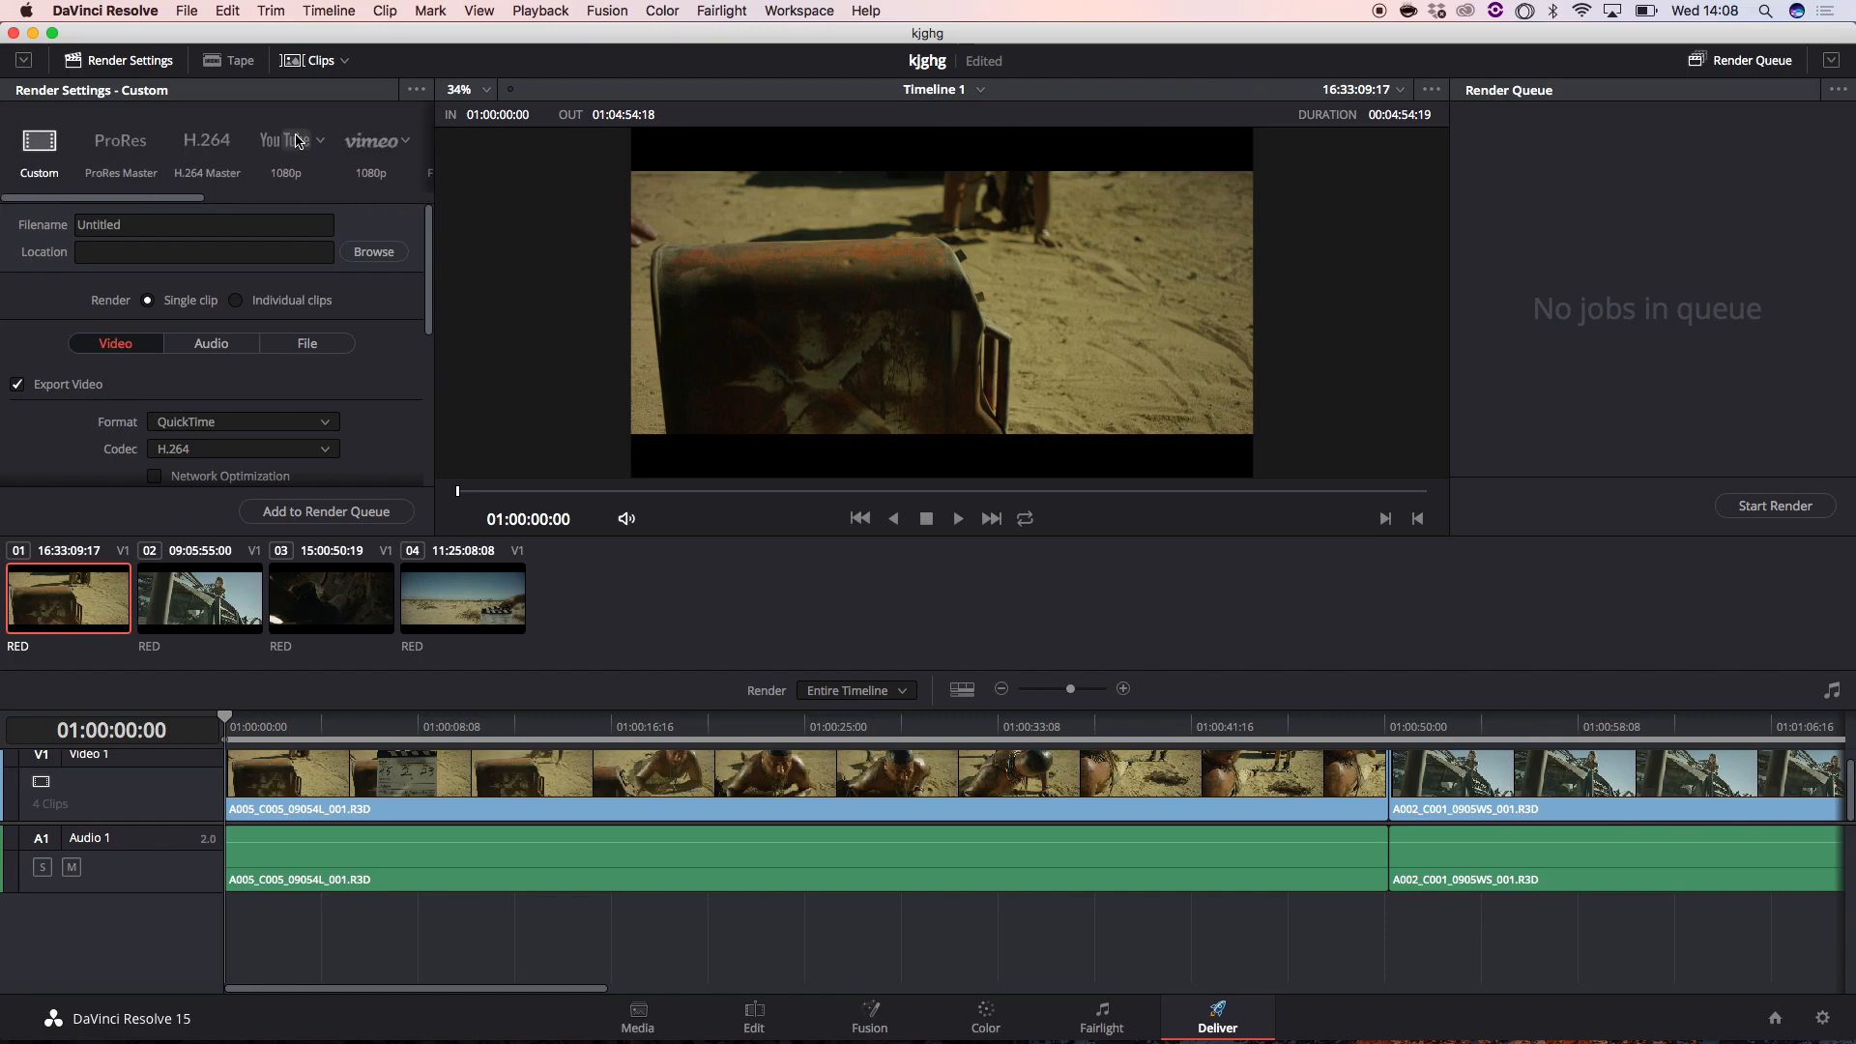
scroll(271, 155, right, 3)
scroll(261, 154, right, 5)
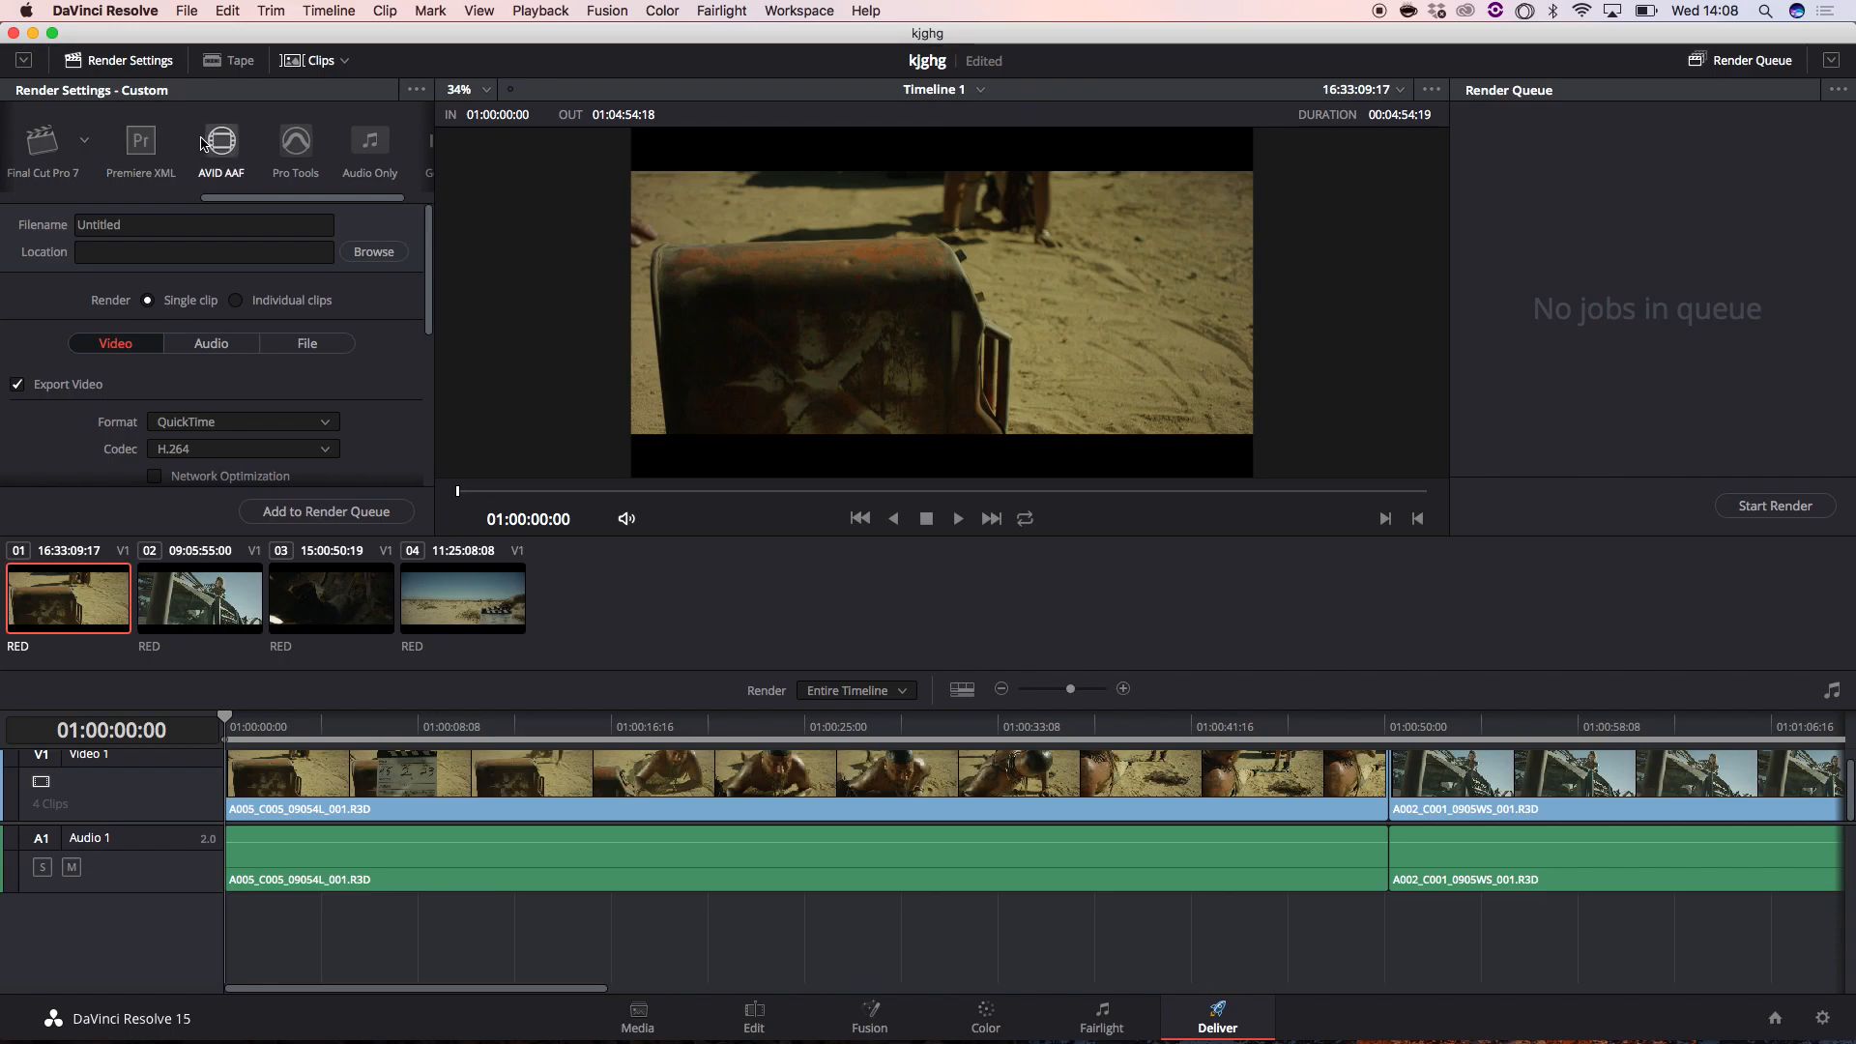
click(137, 143)
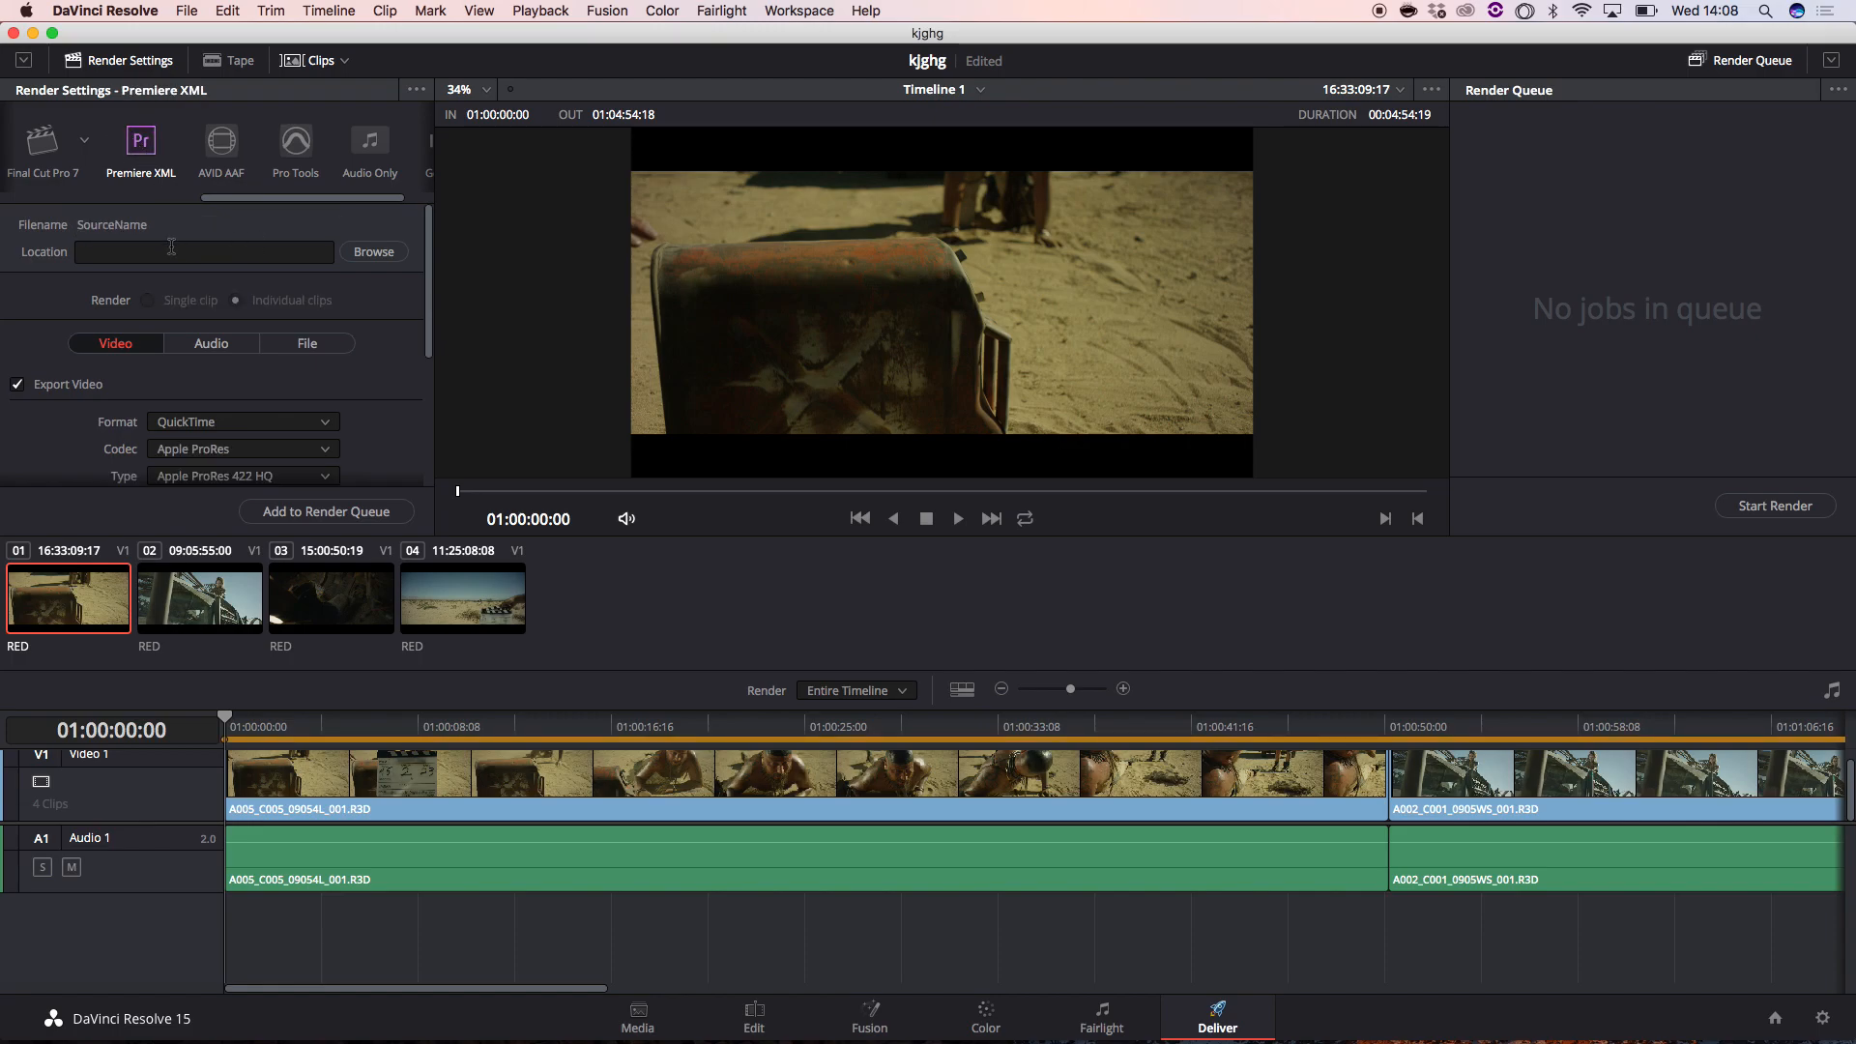
- Set the render location to the JamesHD1 drive
click(368, 252)
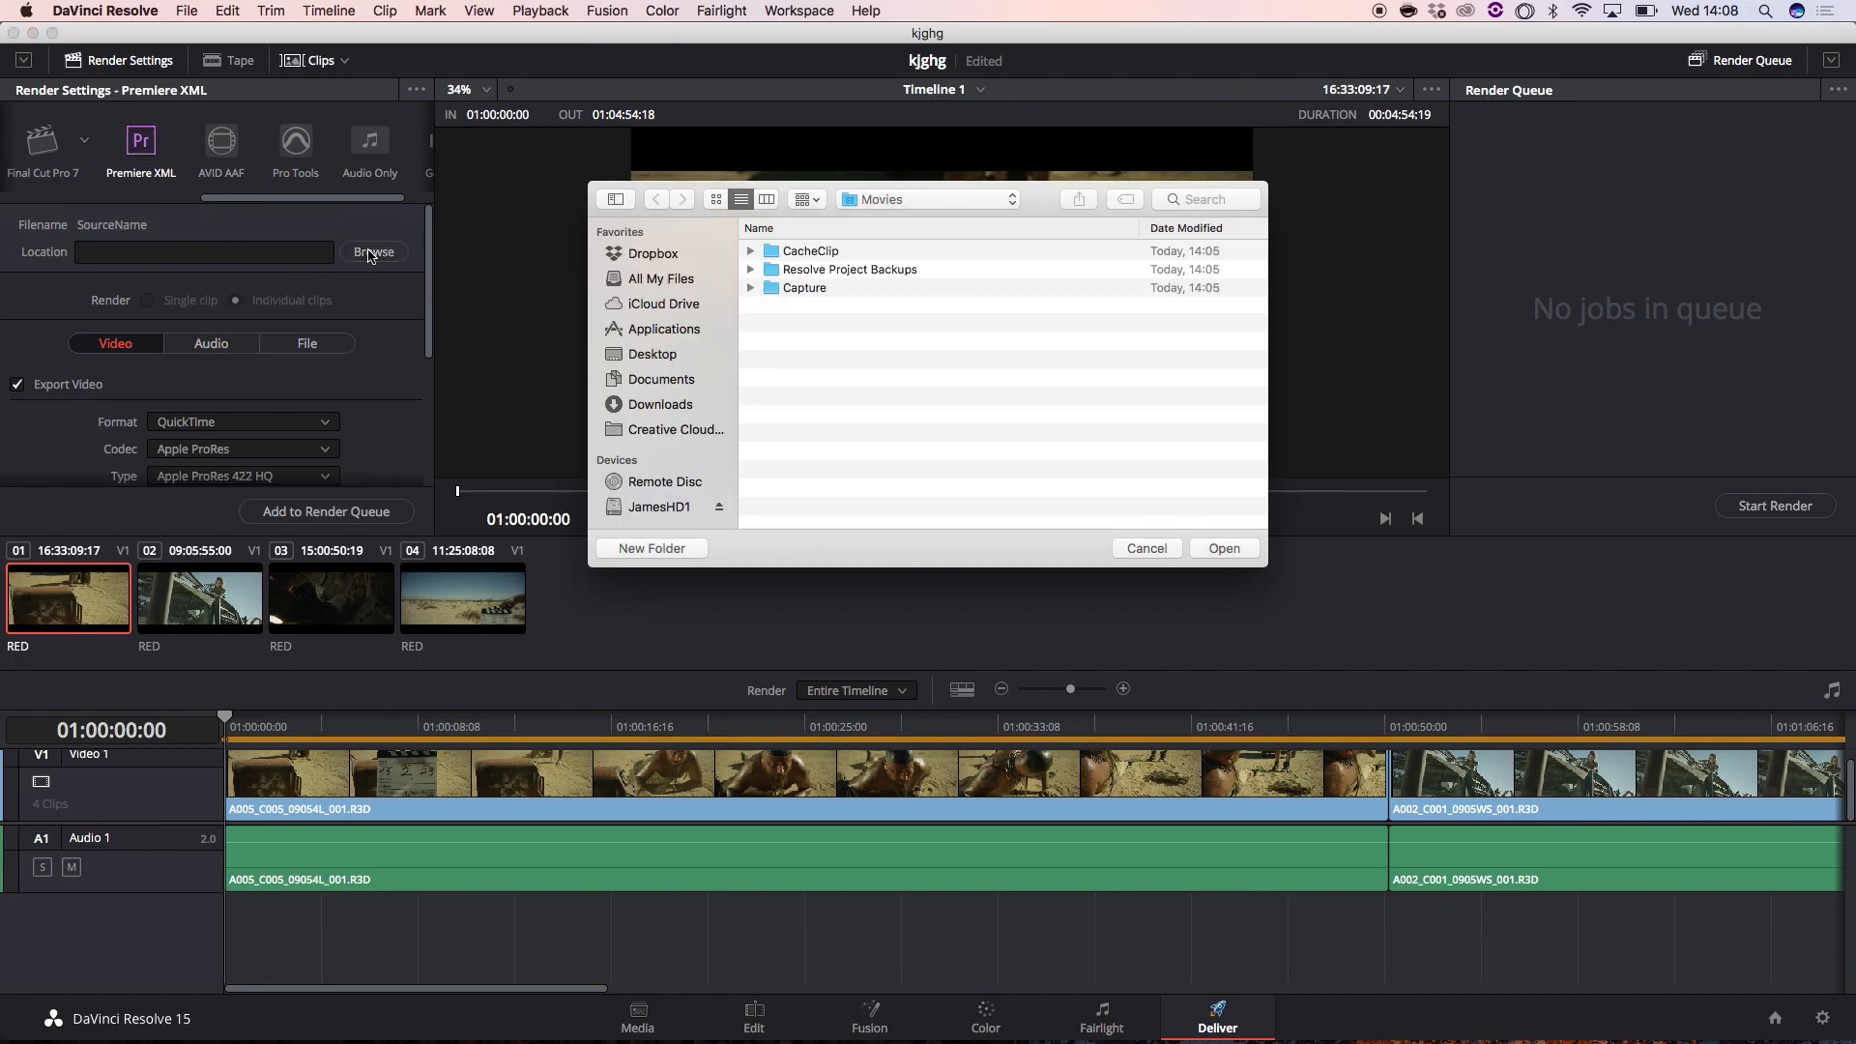
click(664, 363)
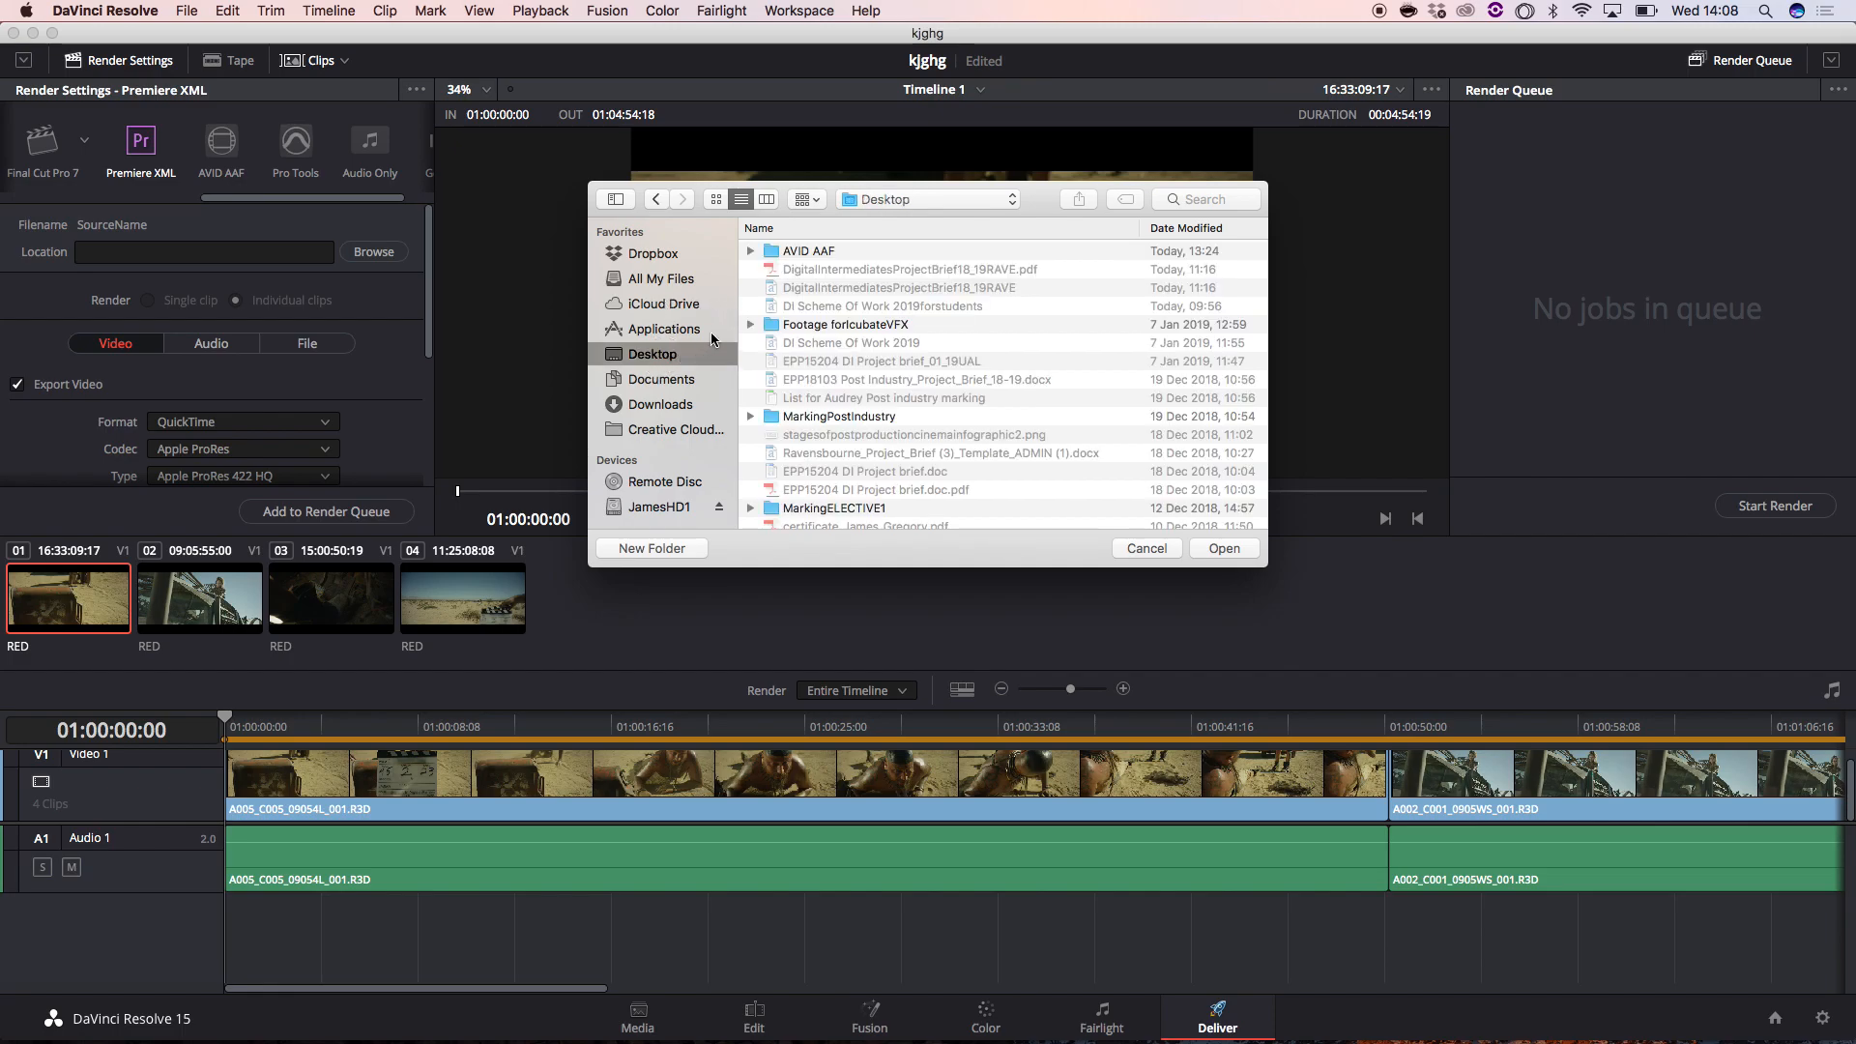
click(668, 509)
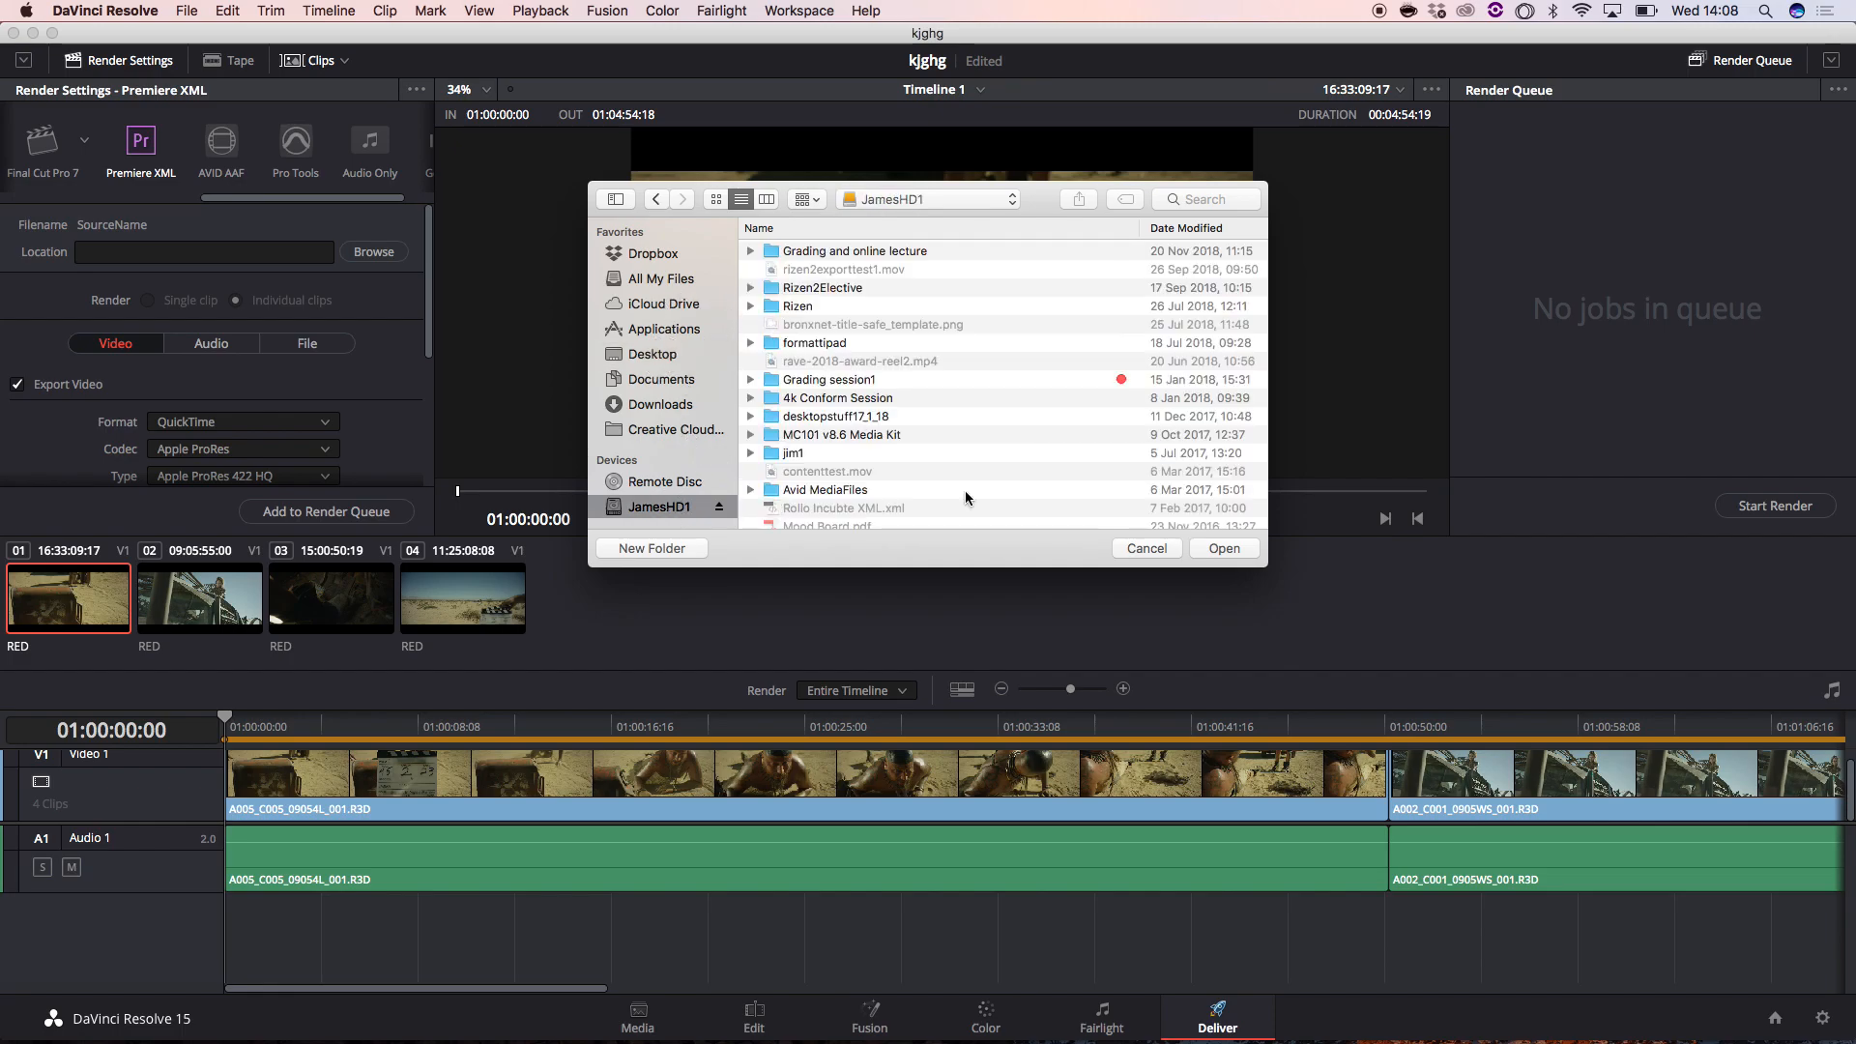
click(1224, 548)
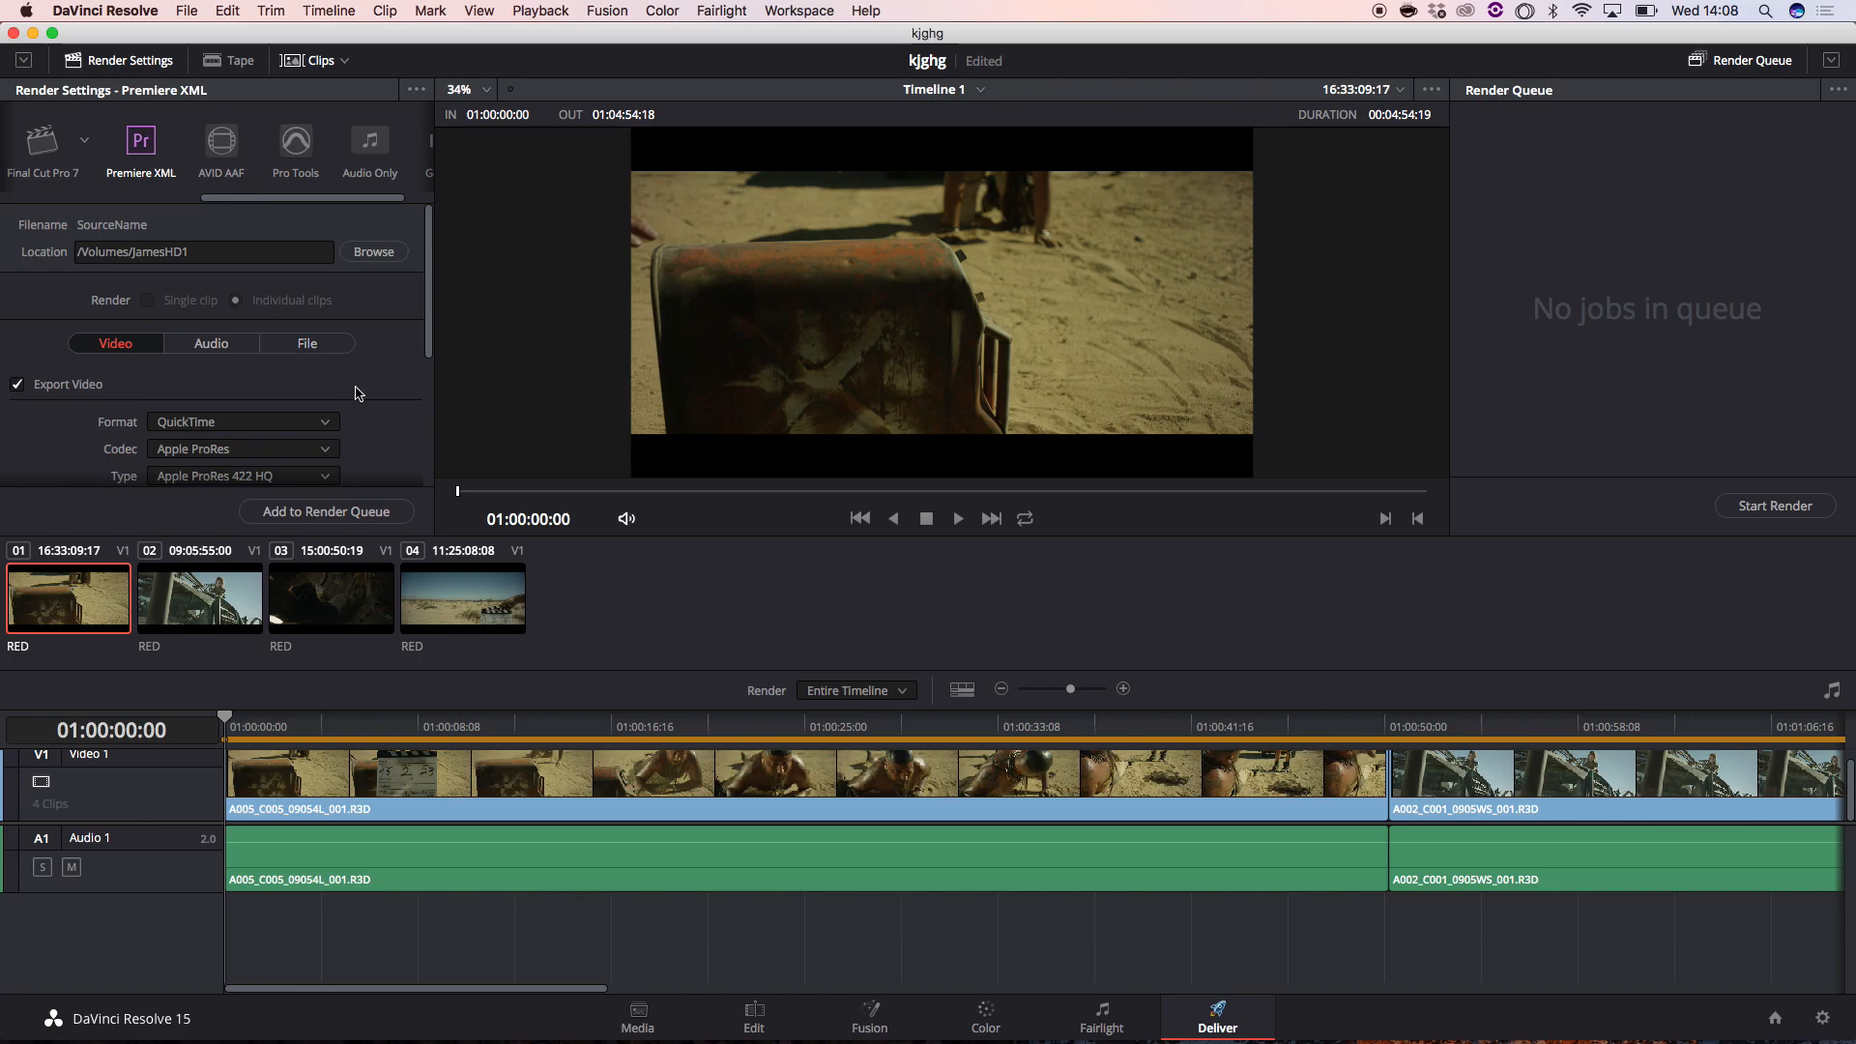
- Examine the Premiere XML preset's video export settings, including resolution and the available Apple ProRes types
scroll(365, 393, down, 3)
scroll(366, 393, up, 2)
scroll(365, 393, up, 1)
scroll(288, 387, down, 2)
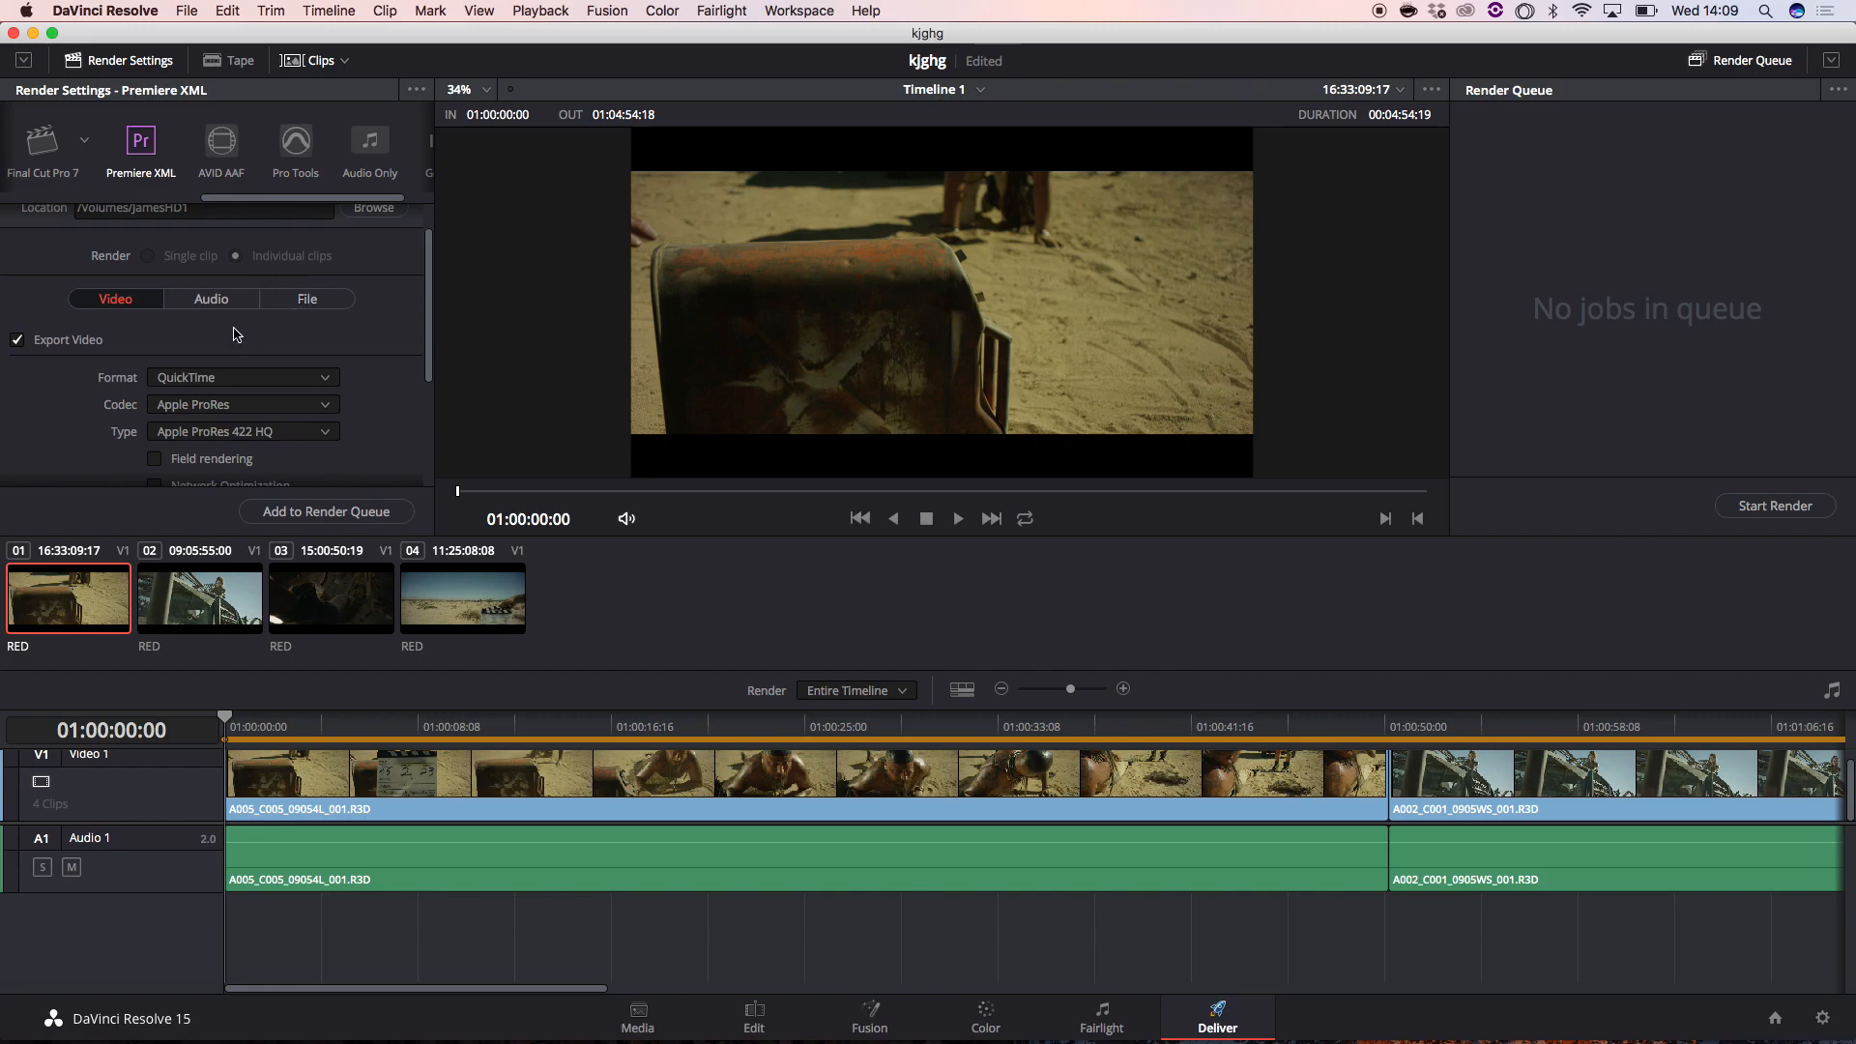
scroll(235, 334, down, 5)
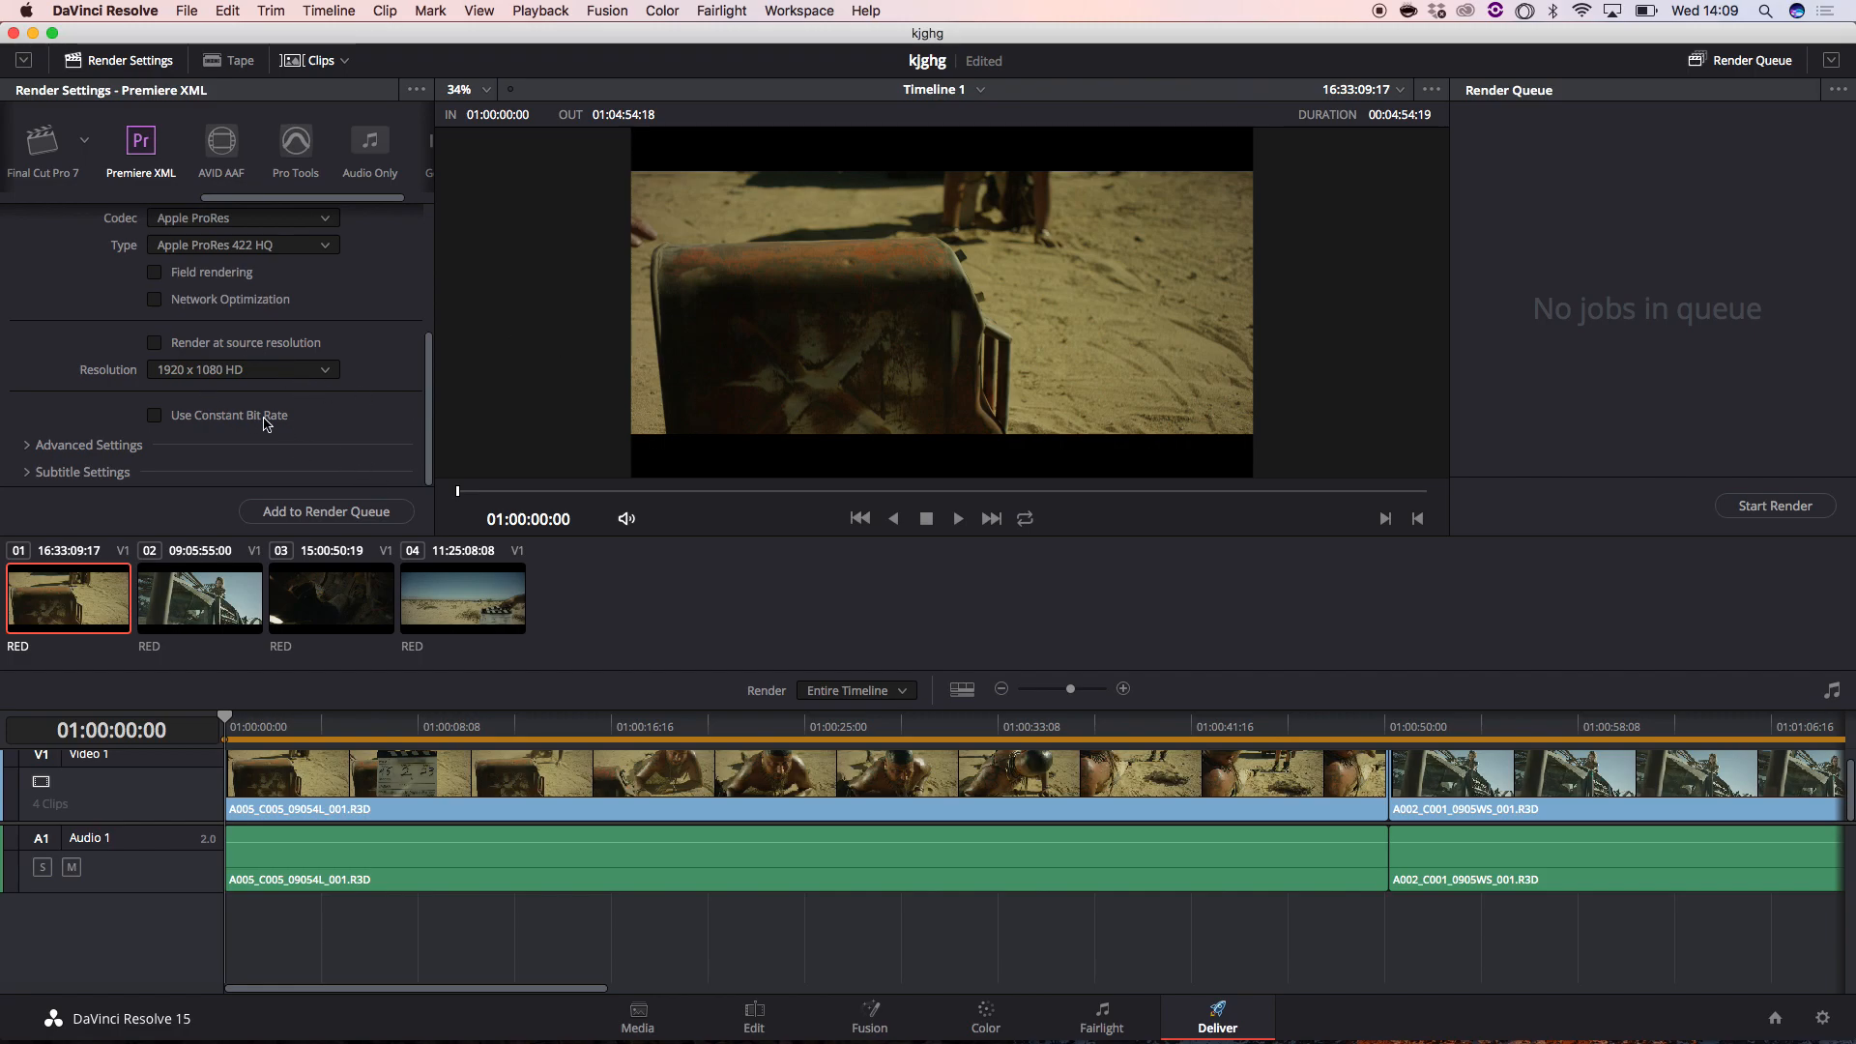
scroll(280, 419, up, 1)
scroll(319, 295, up, 3)
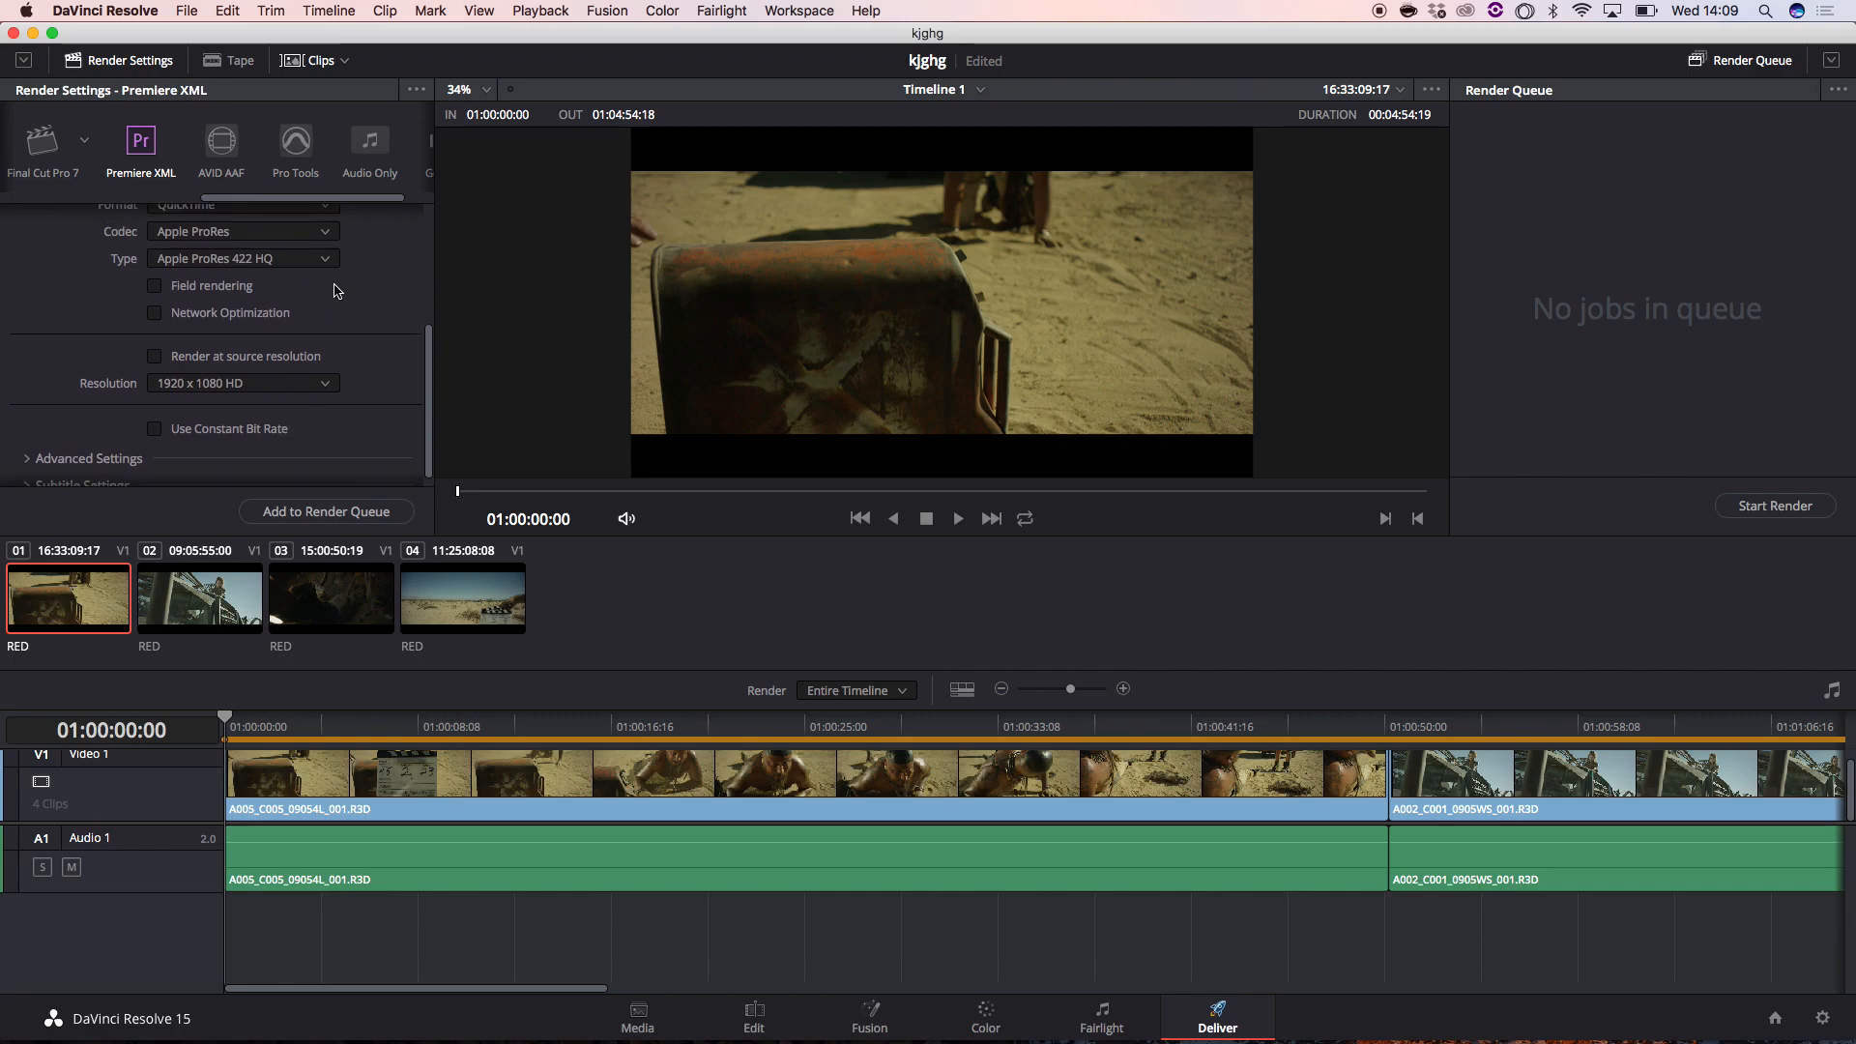
click(288, 321)
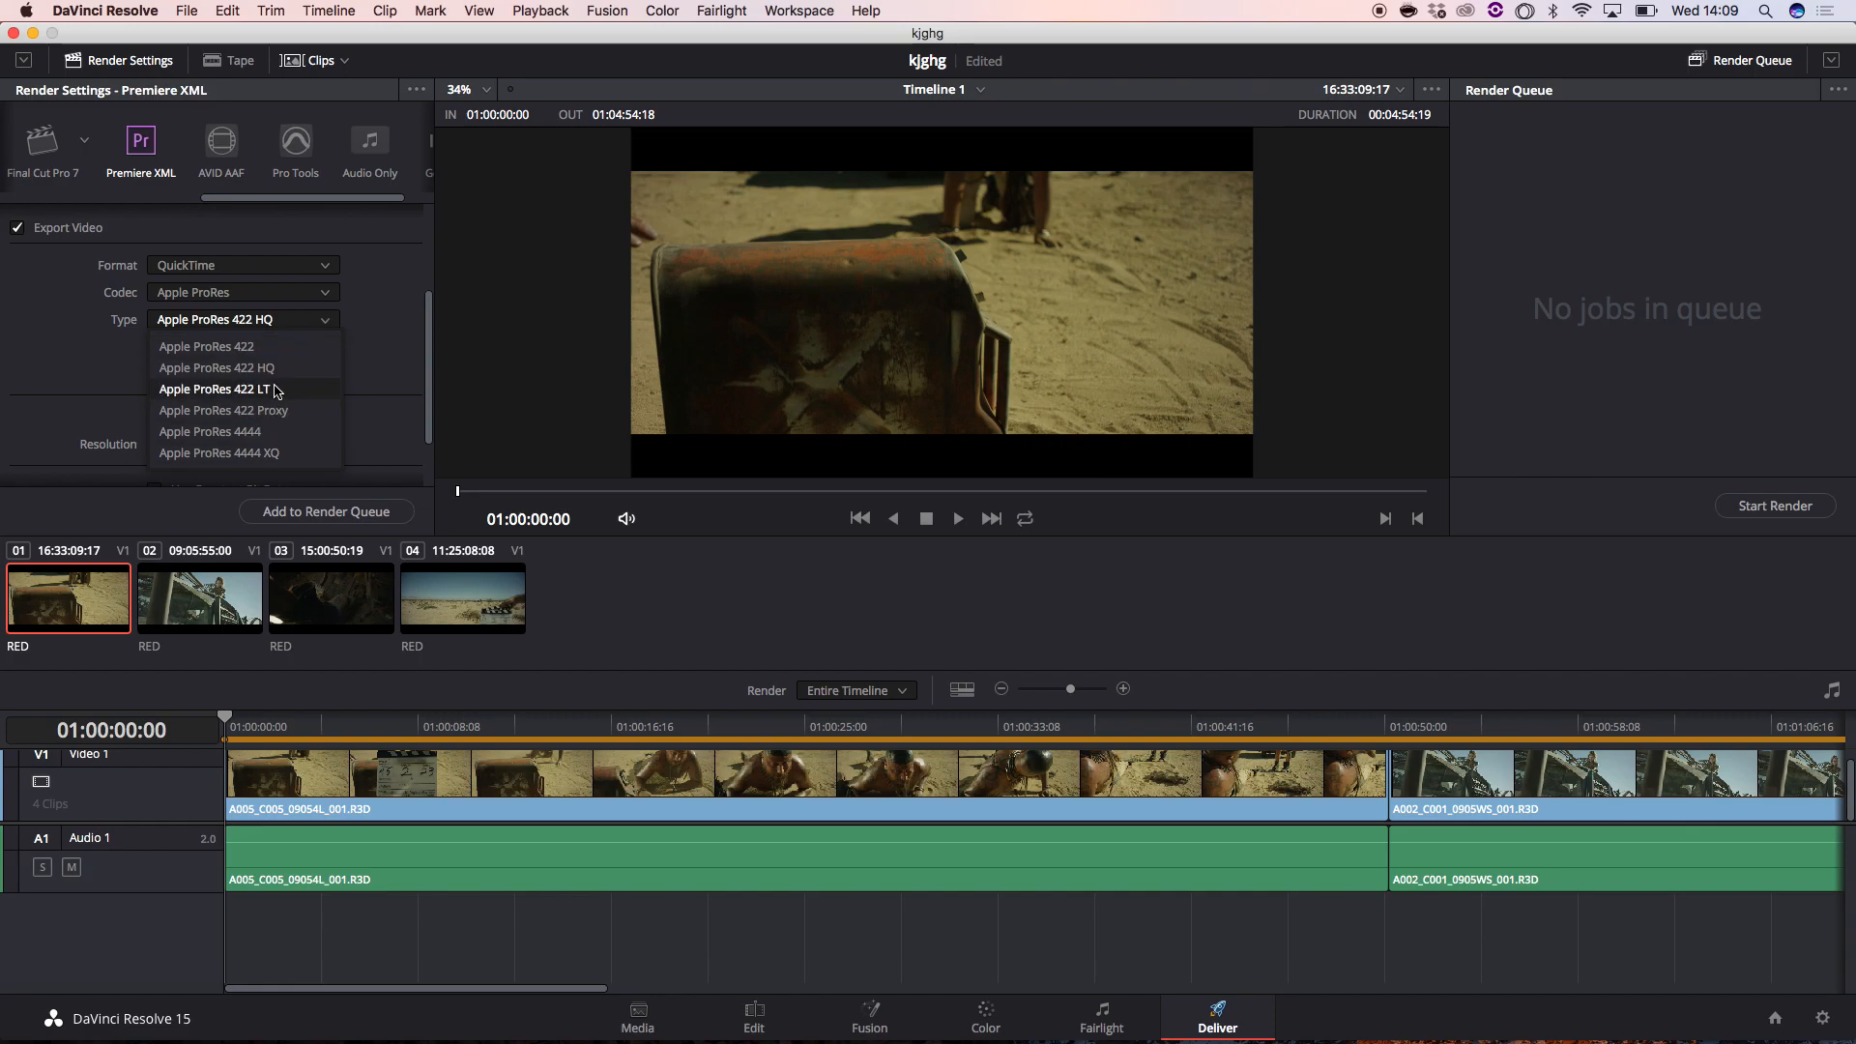
click(315, 322)
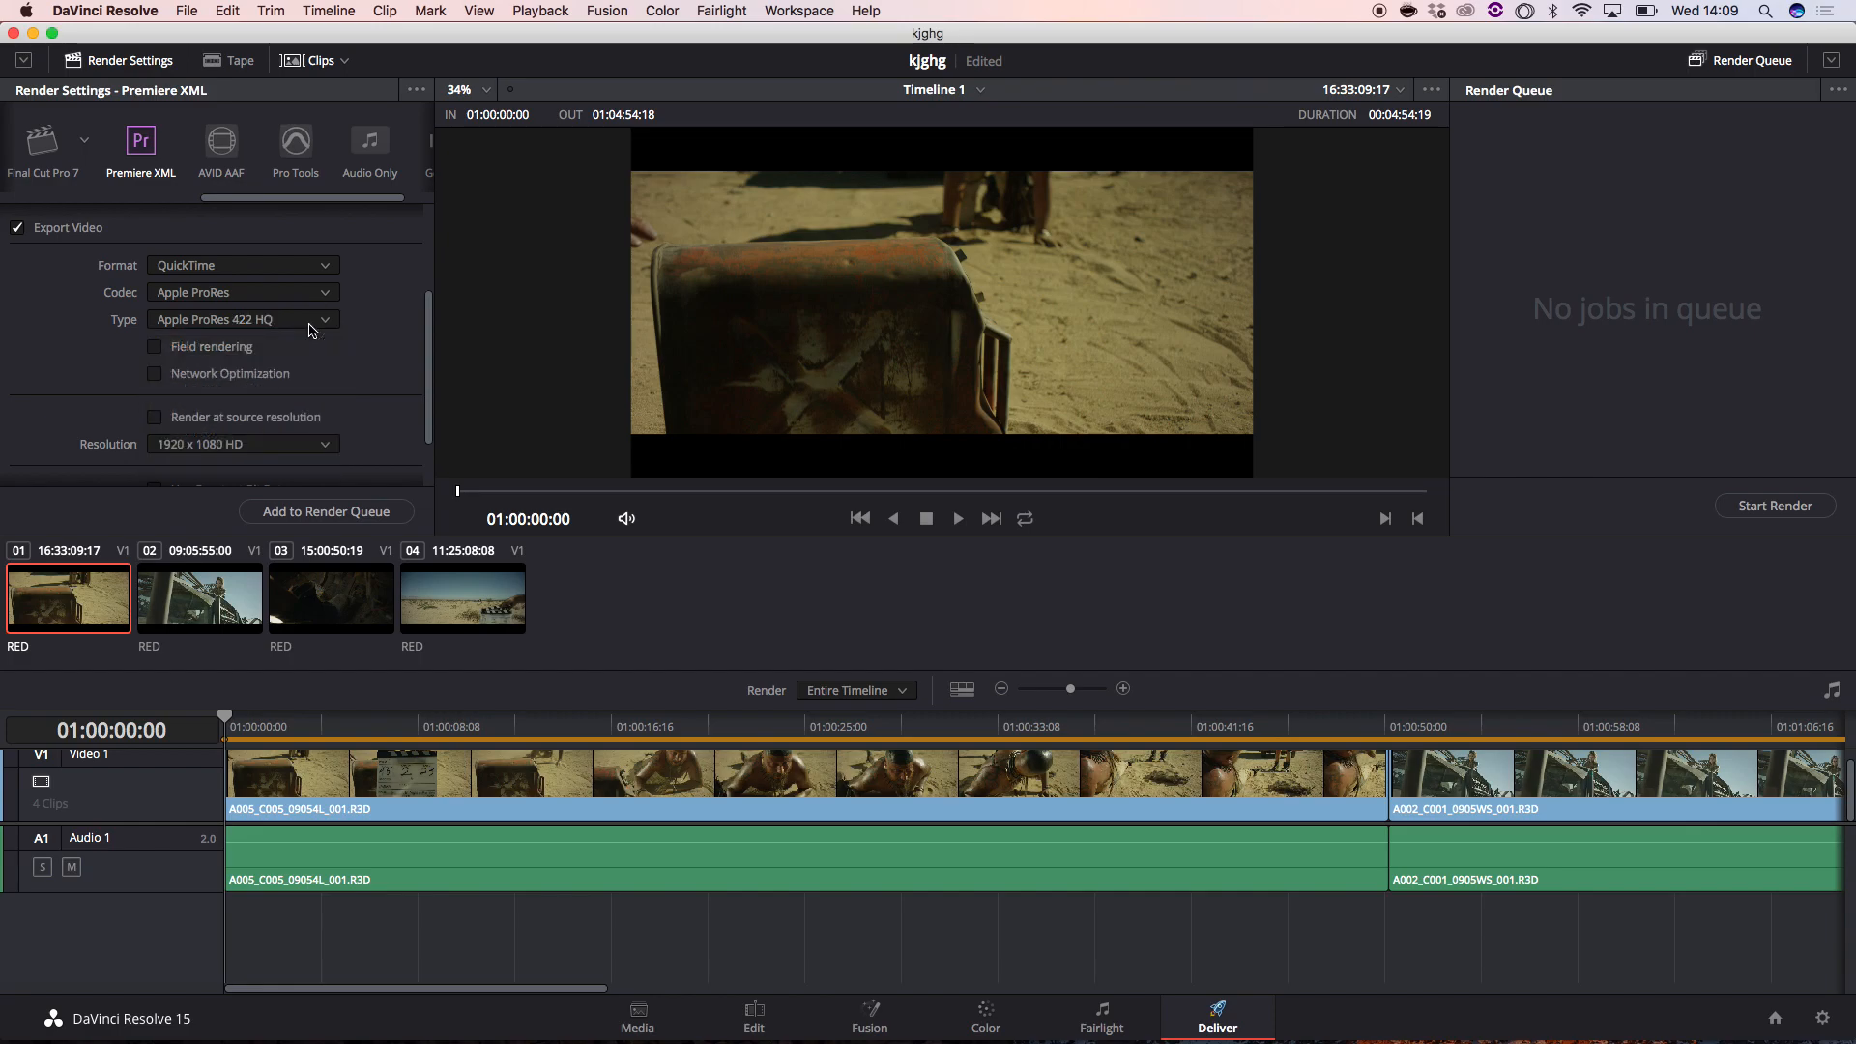
- Set the export codec to DNxHD and review its list of available types
click(311, 294)
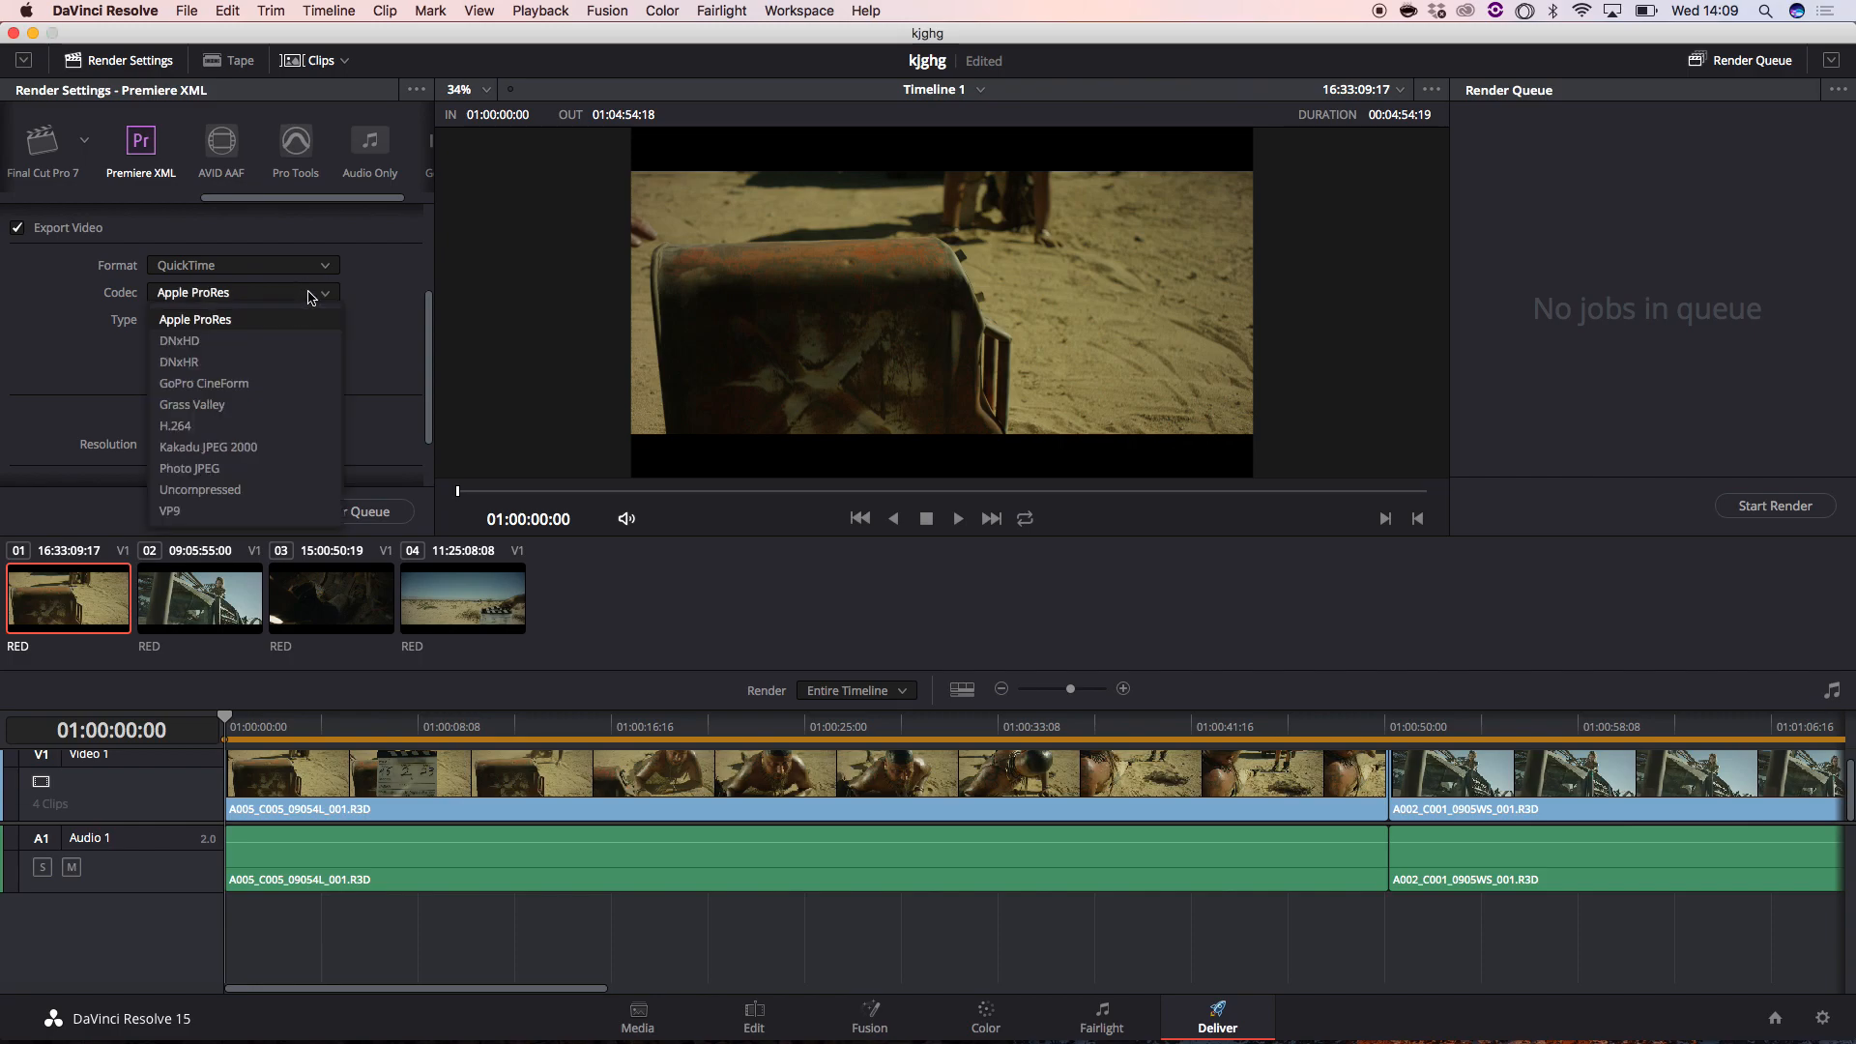
click(298, 341)
click(324, 339)
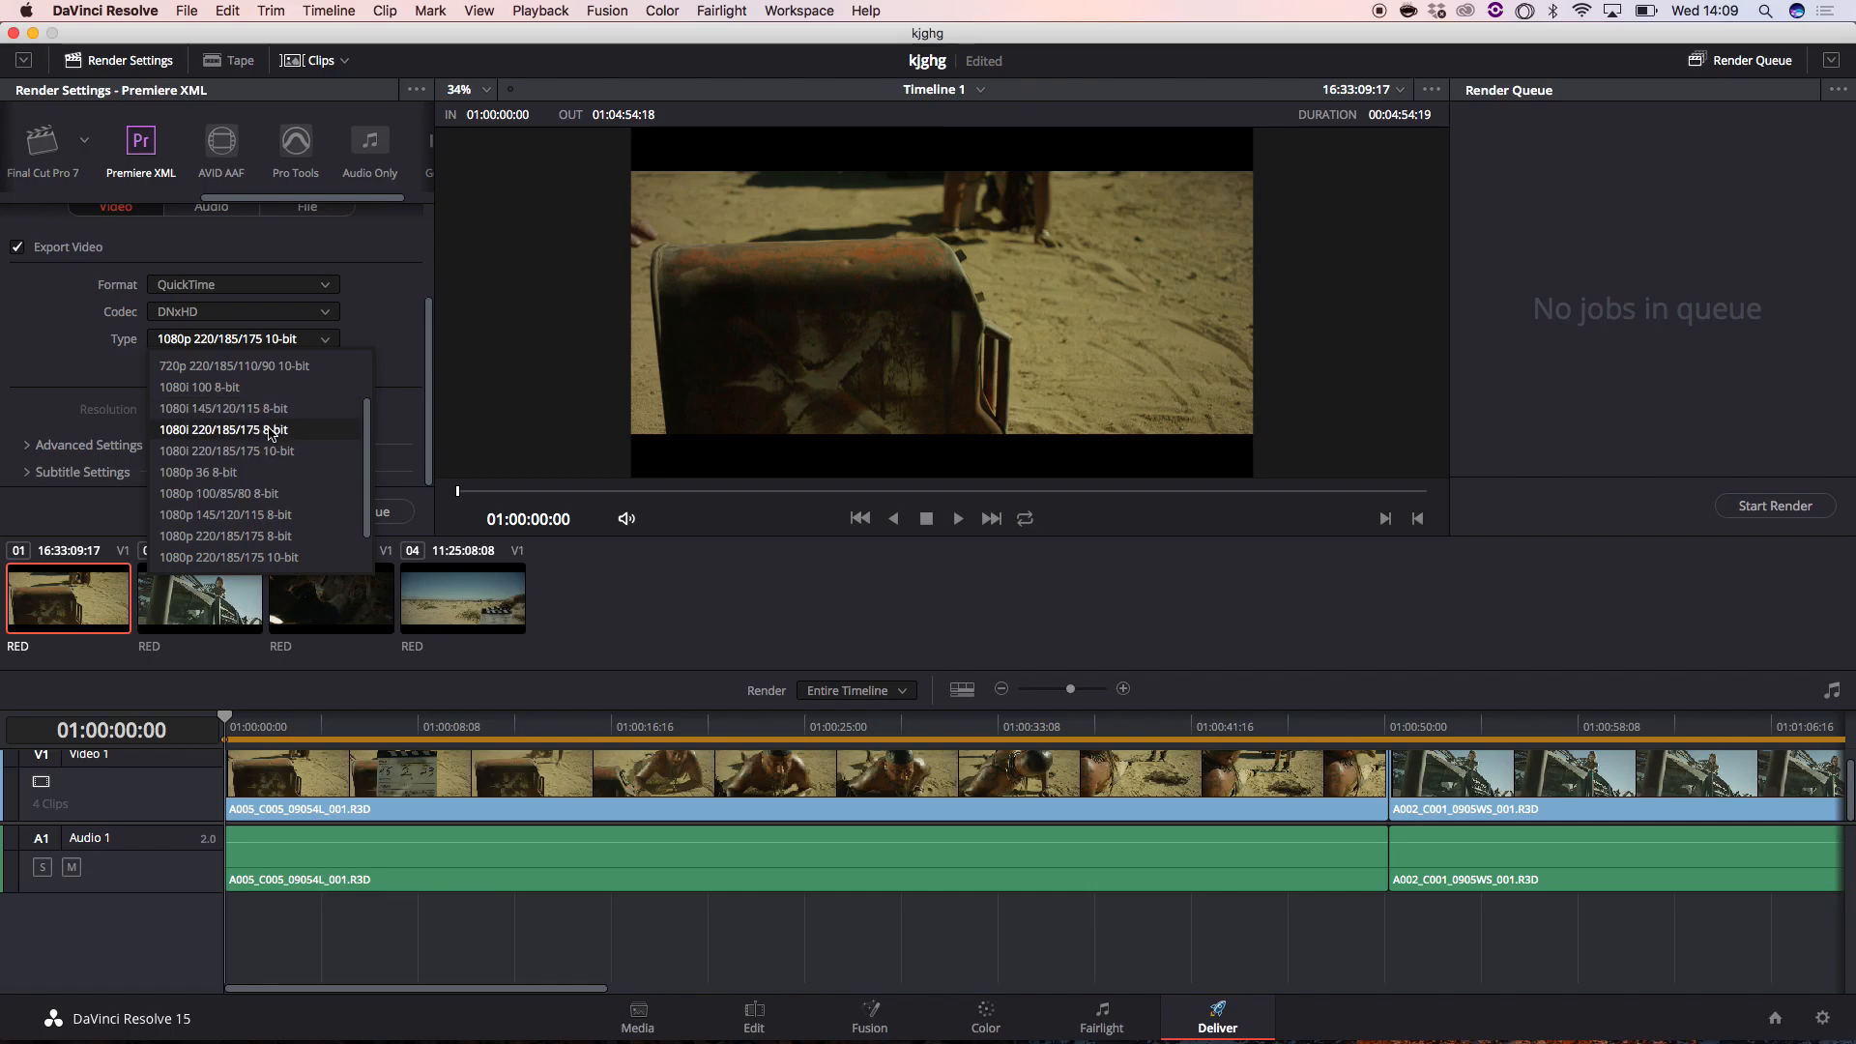
scroll(285, 431, up, 2)
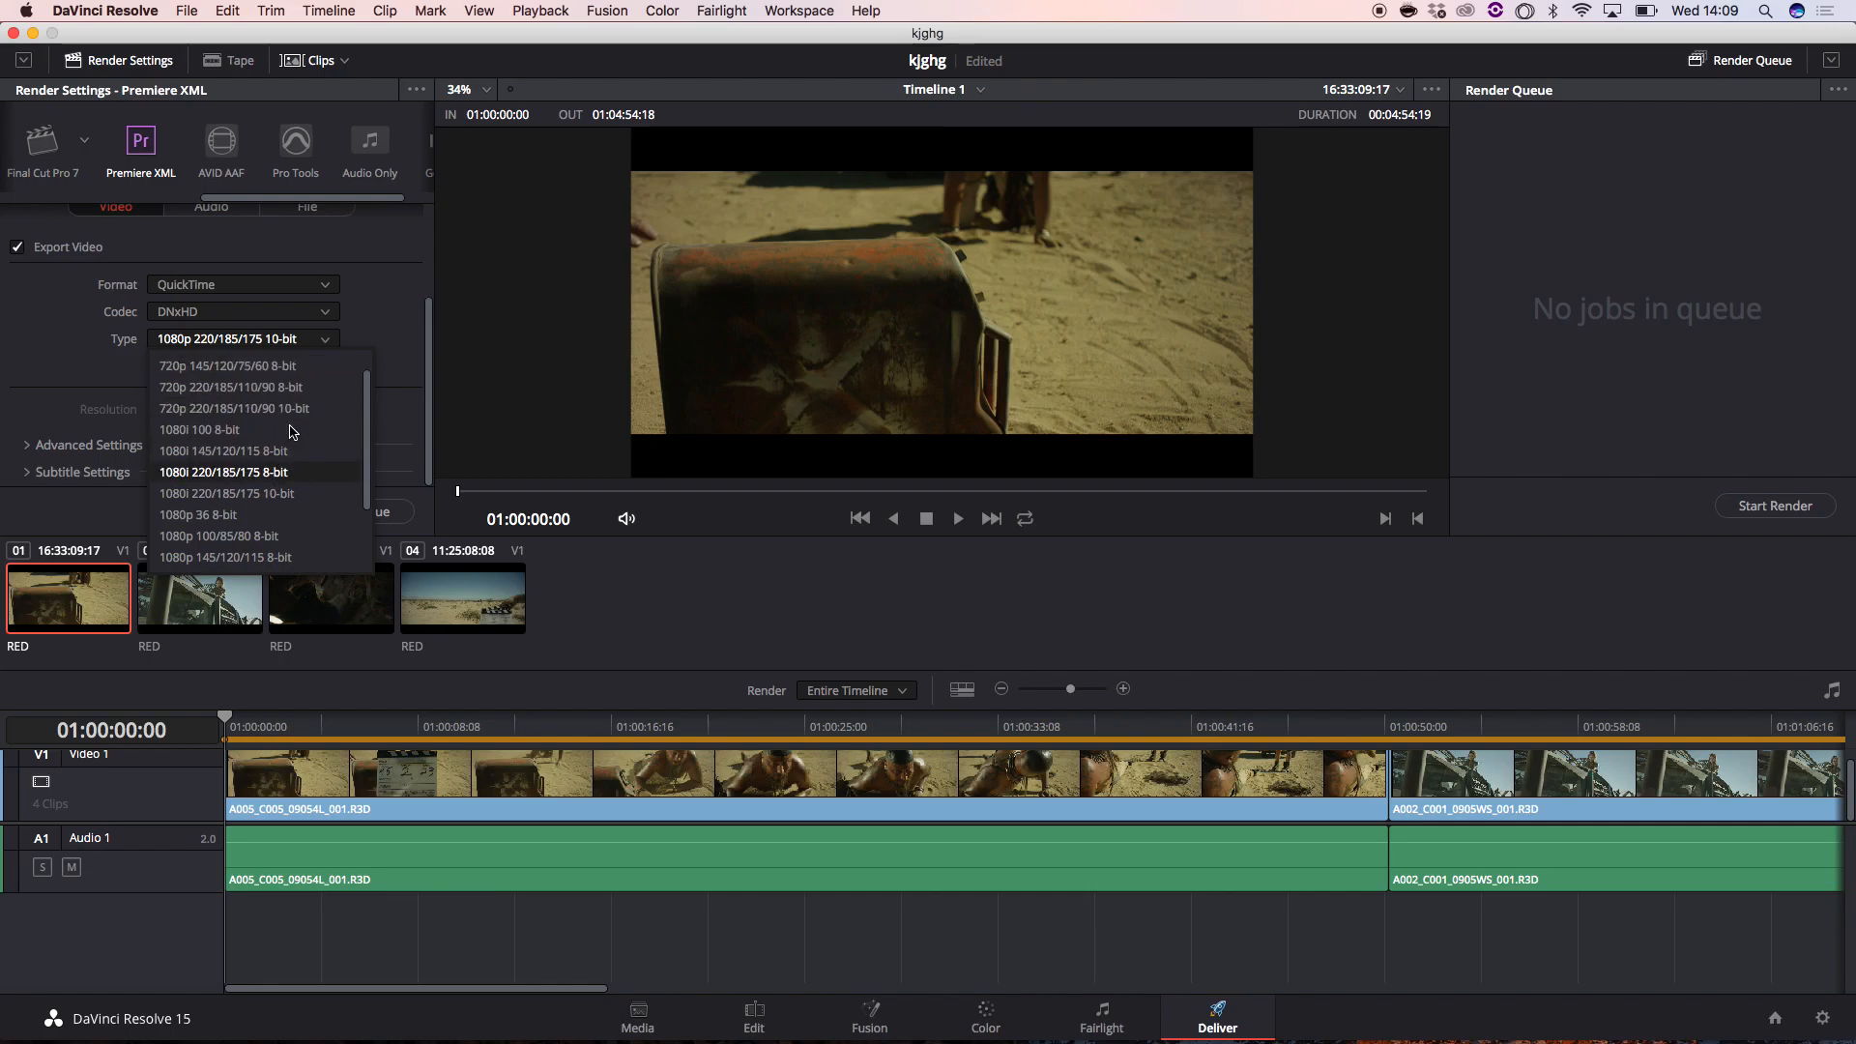
scroll(251, 464, down, 4)
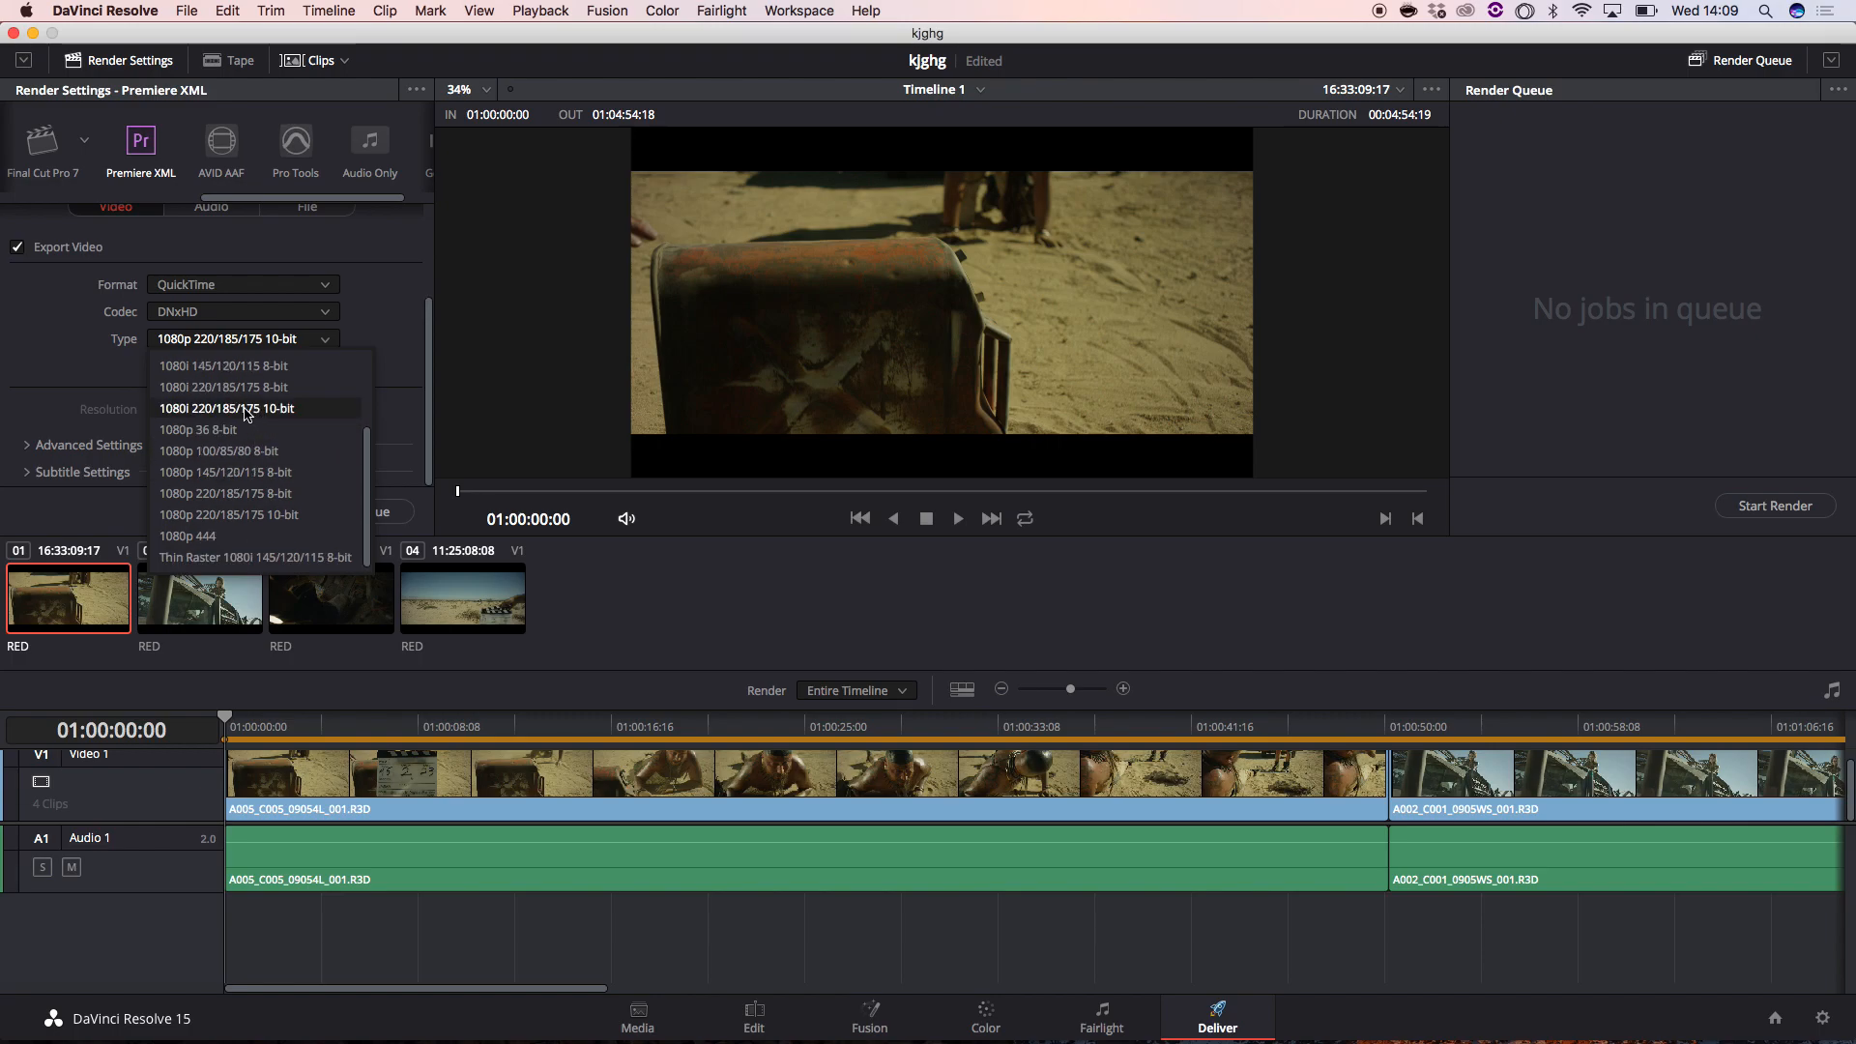
scroll(264, 483, up, 5)
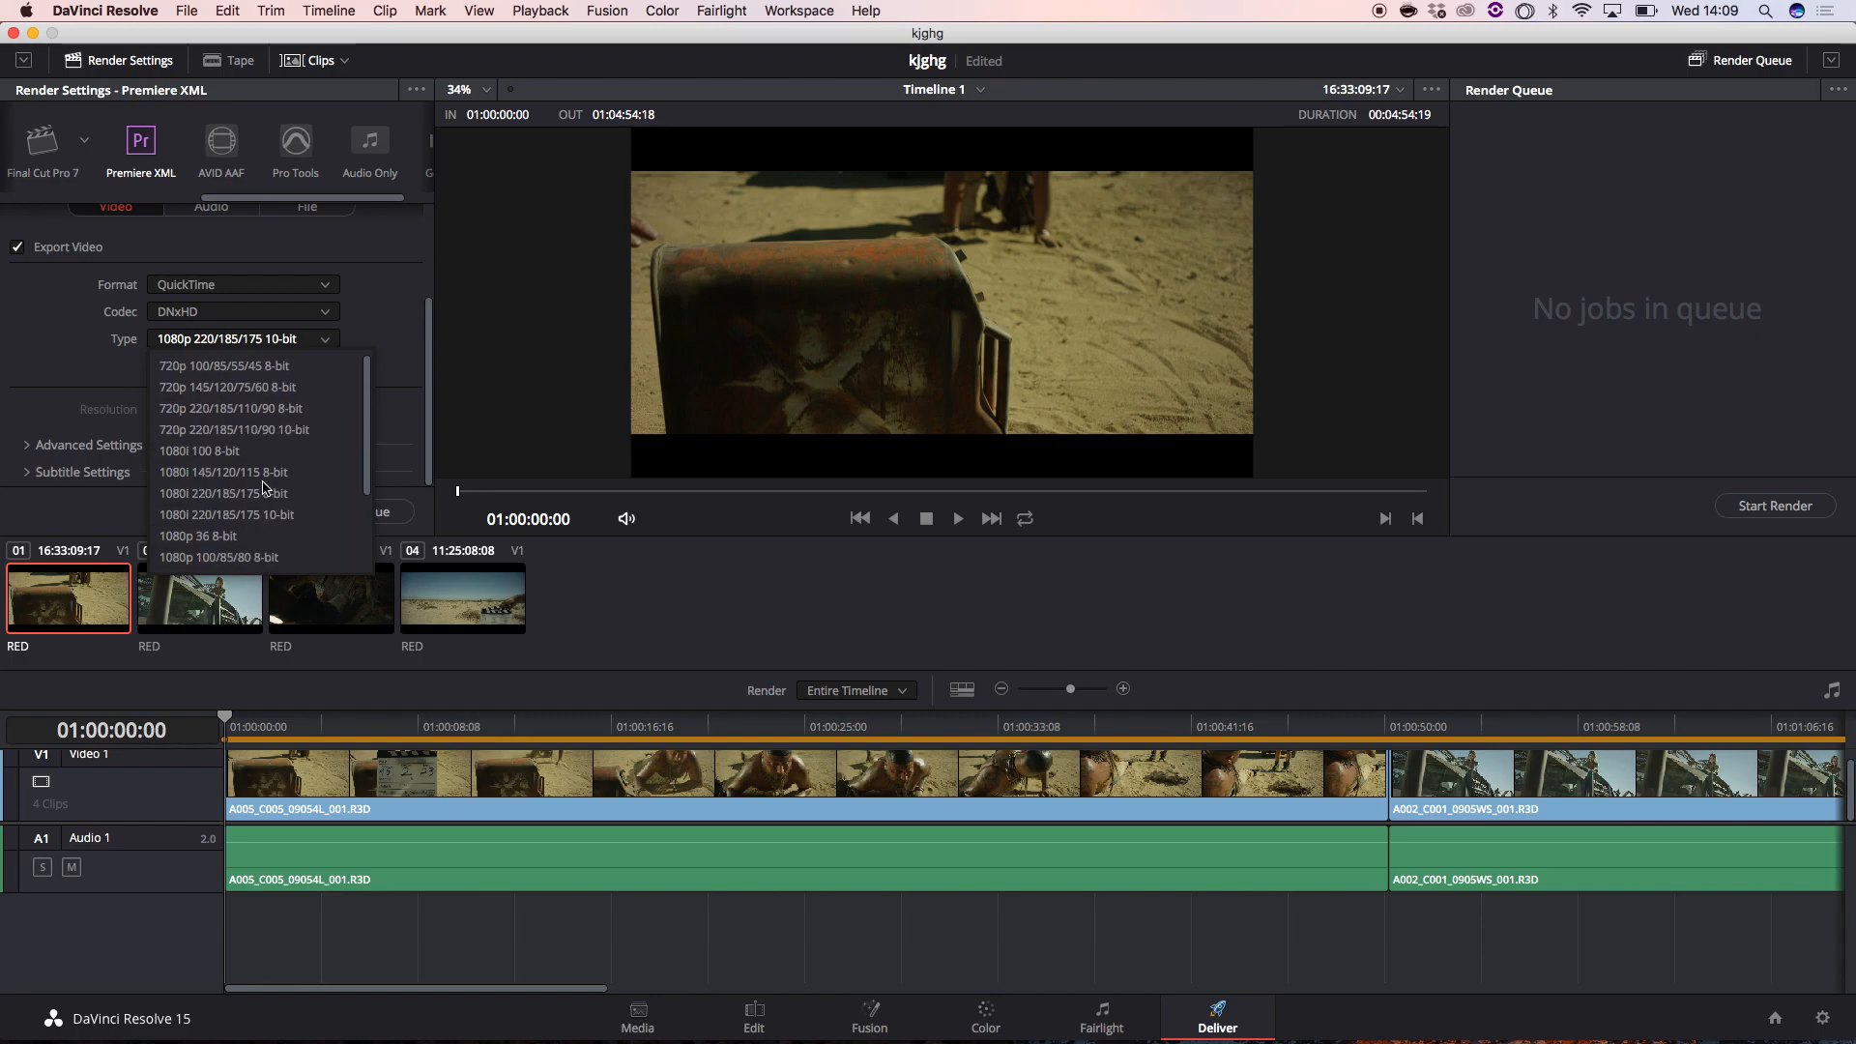
click(298, 339)
click(276, 335)
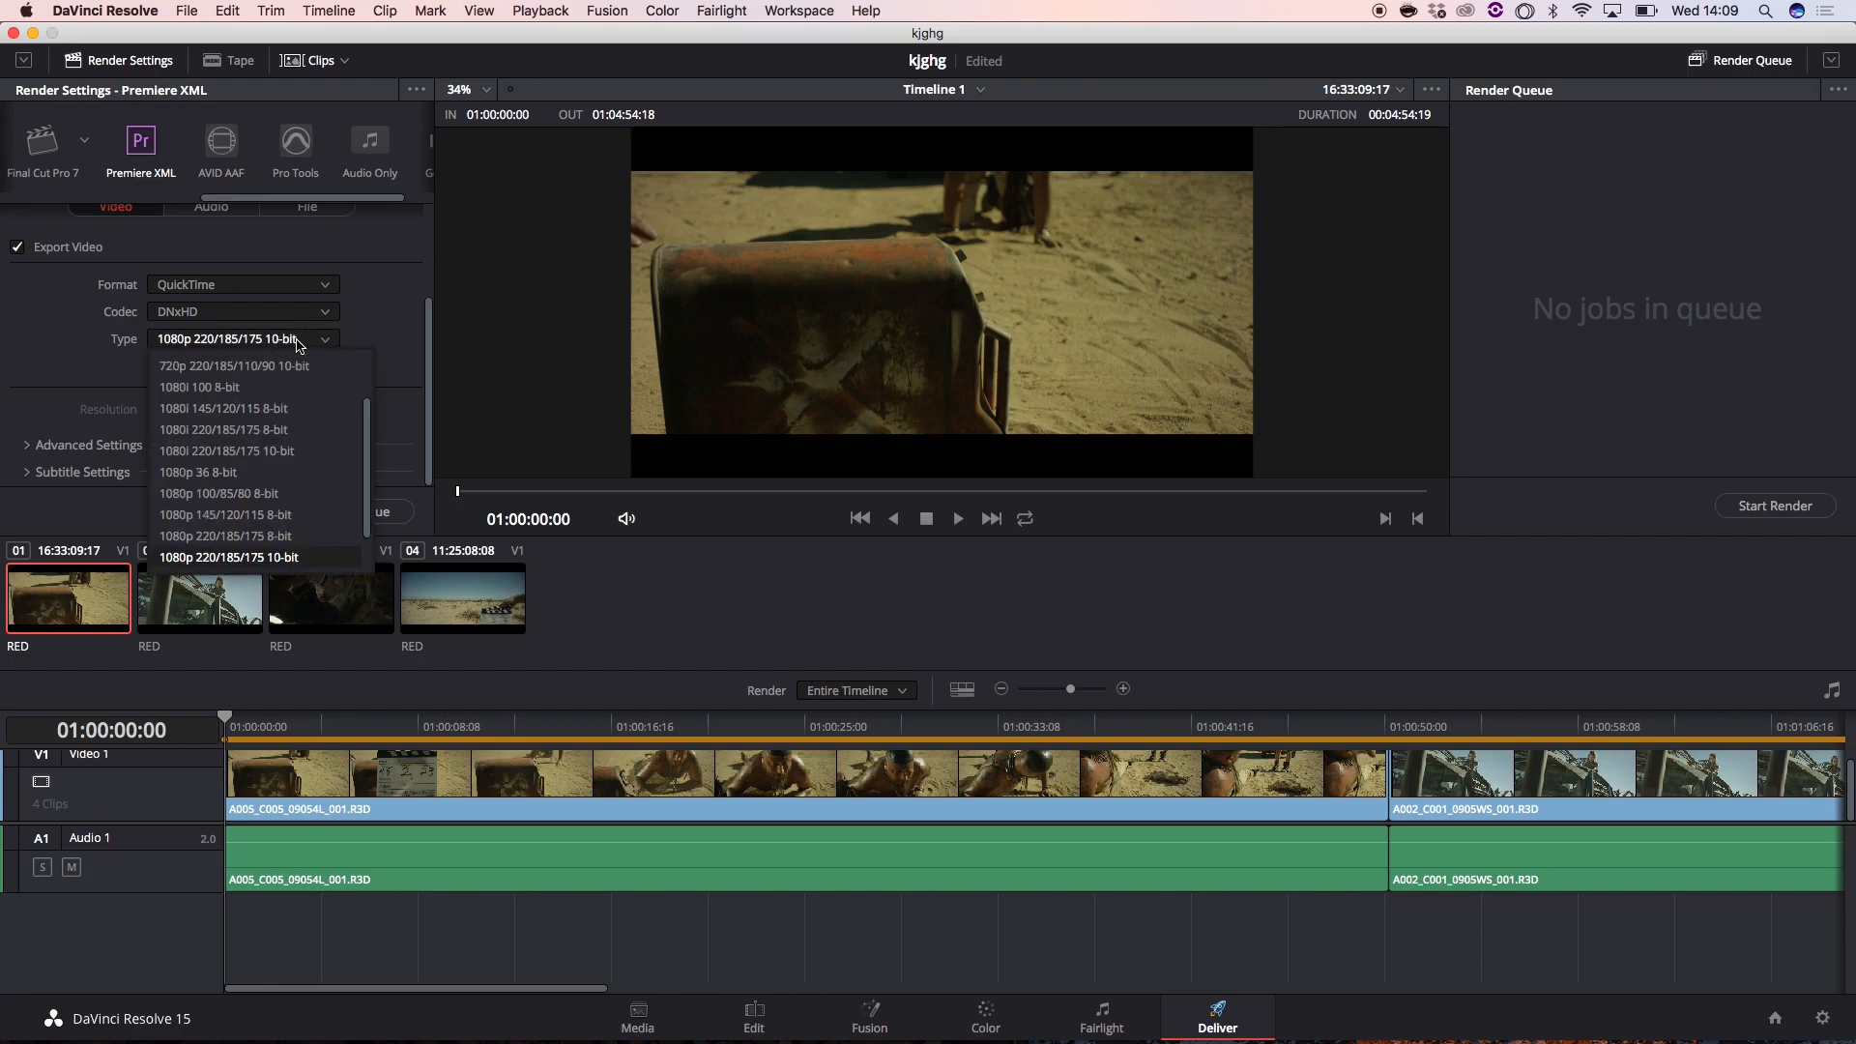
- Choose codec DNxHD with type 1080p 220/185/175 10-bit, and add the timeline to the render queue
click(259, 314)
click(259, 314)
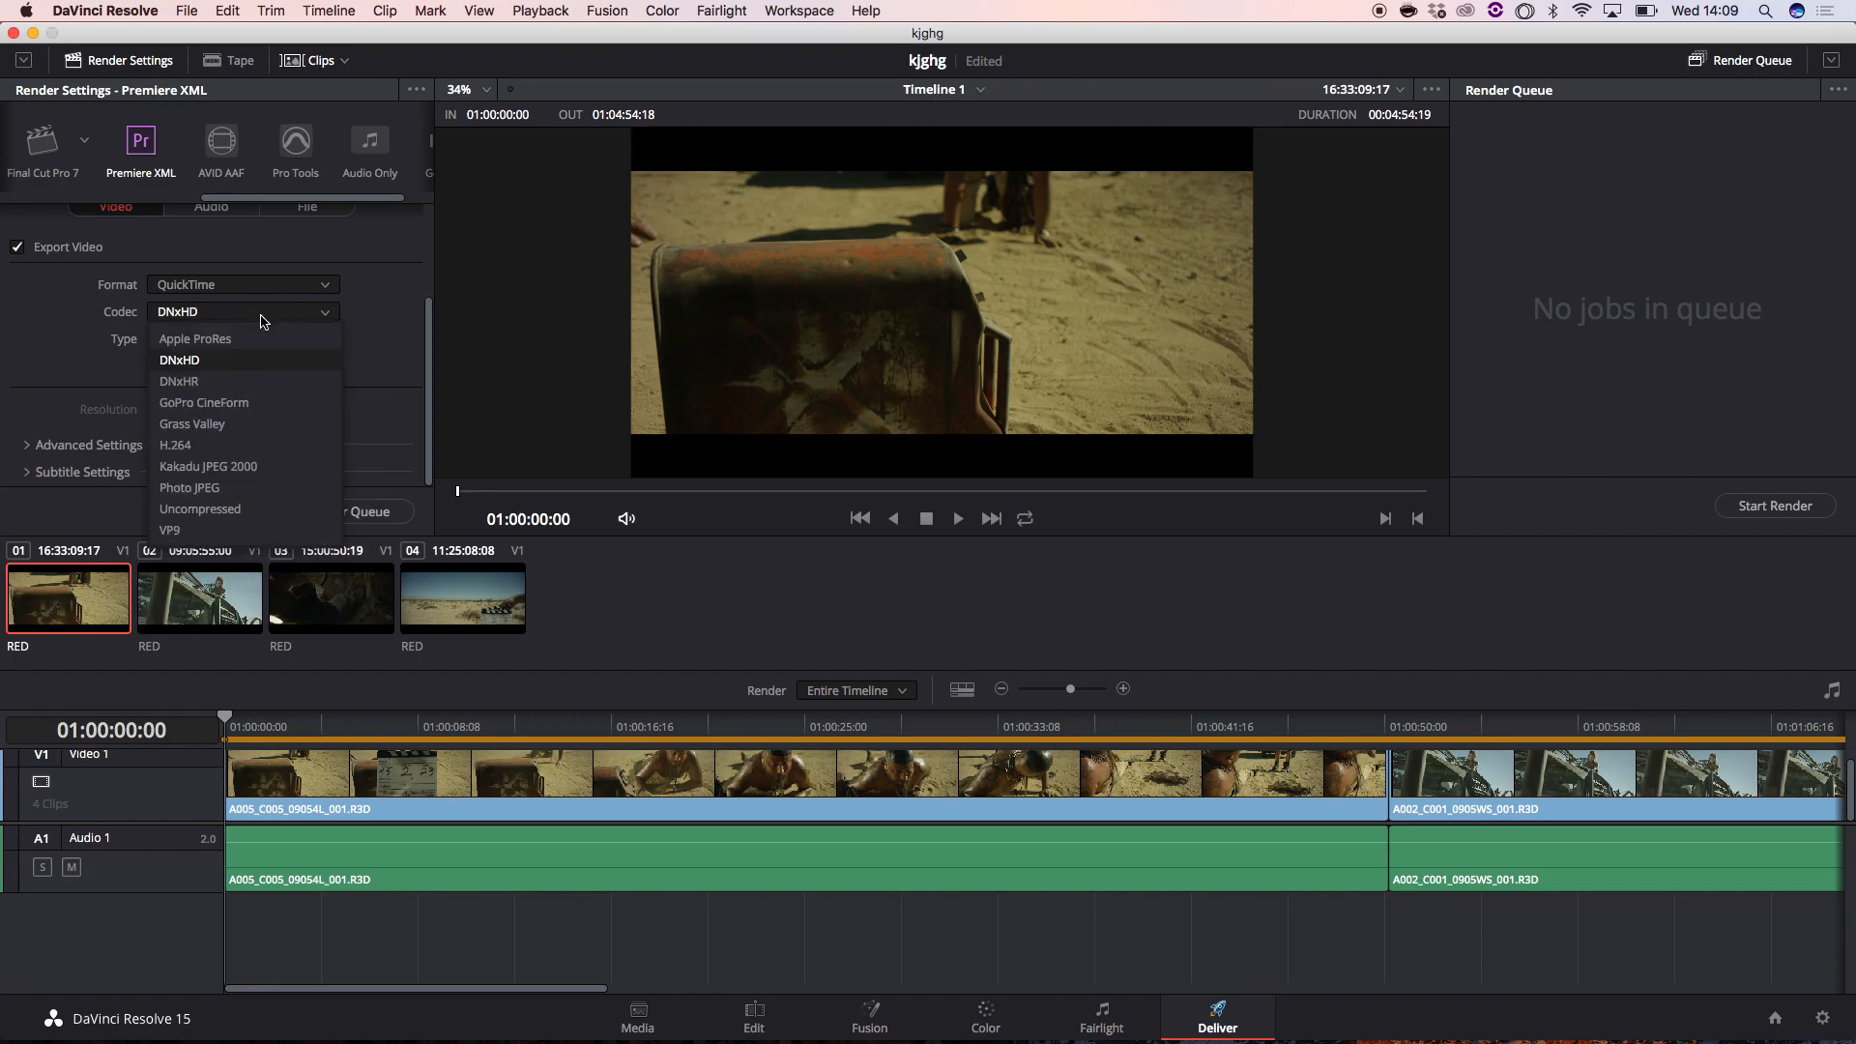
click(263, 362)
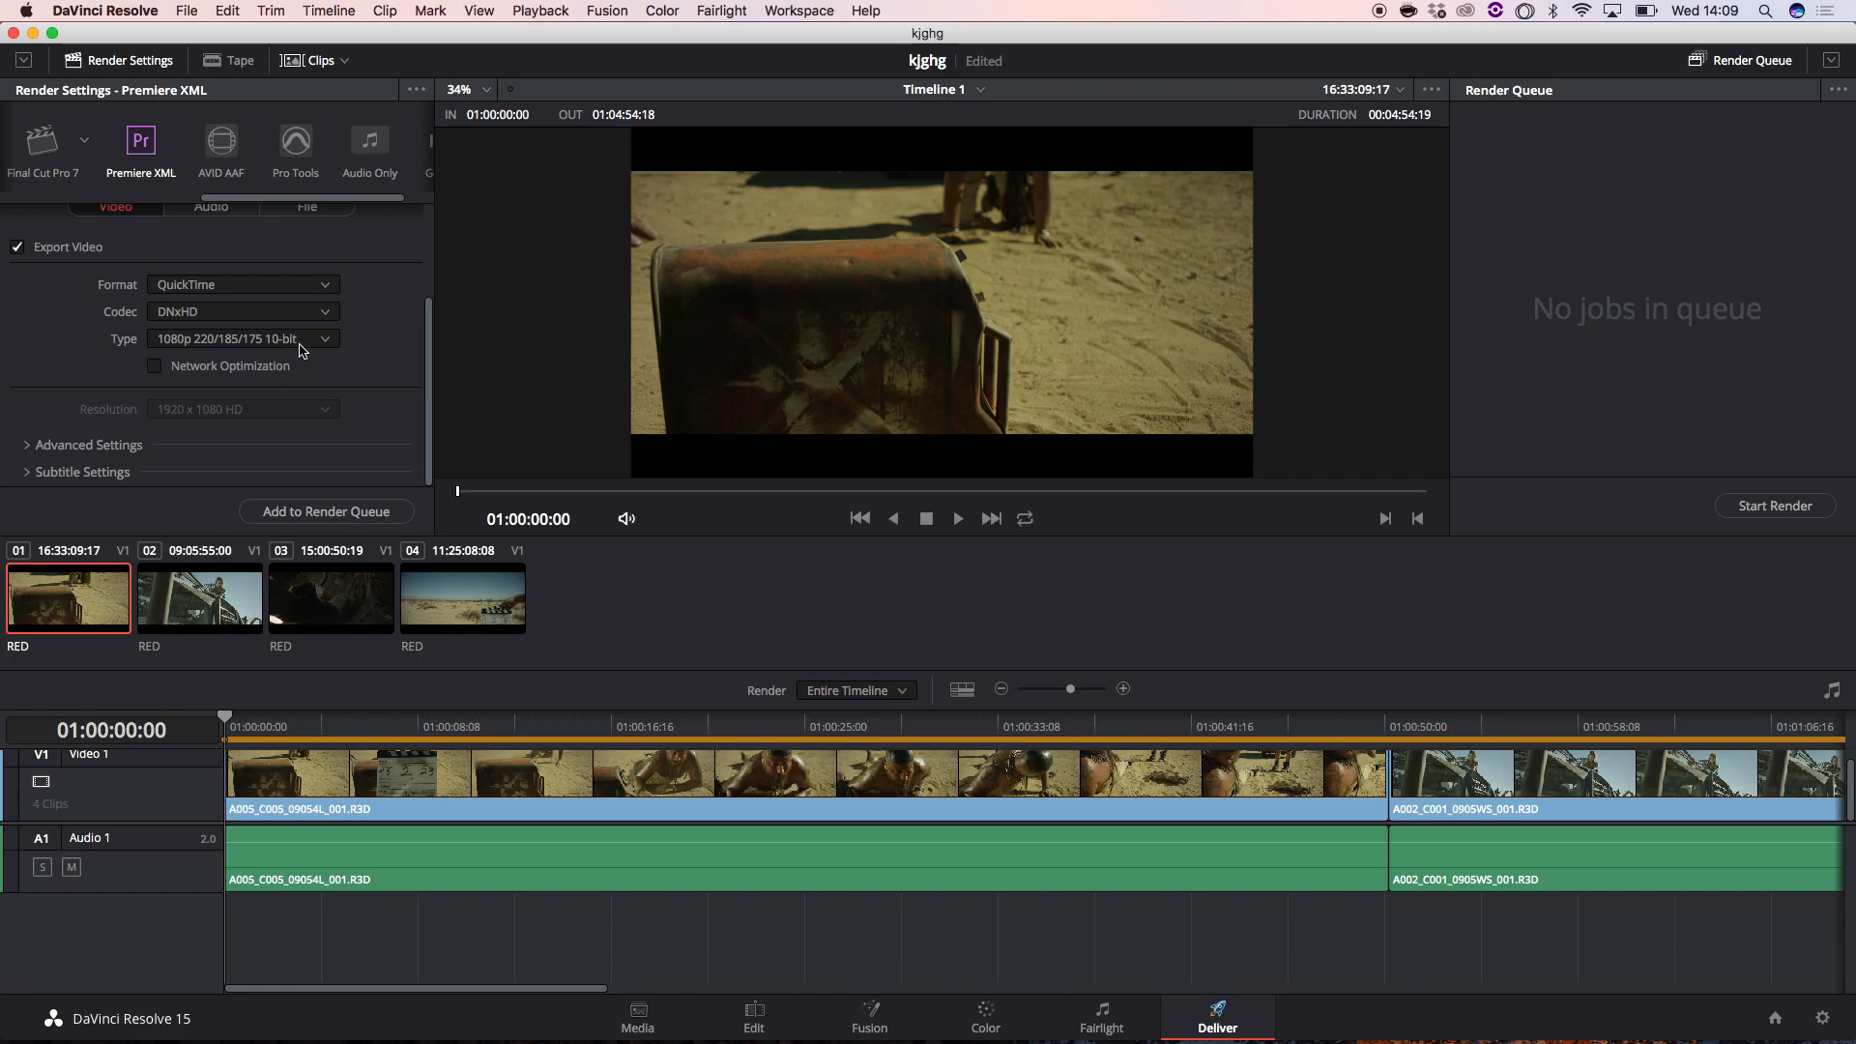
click(302, 344)
scroll(306, 456, up, 3)
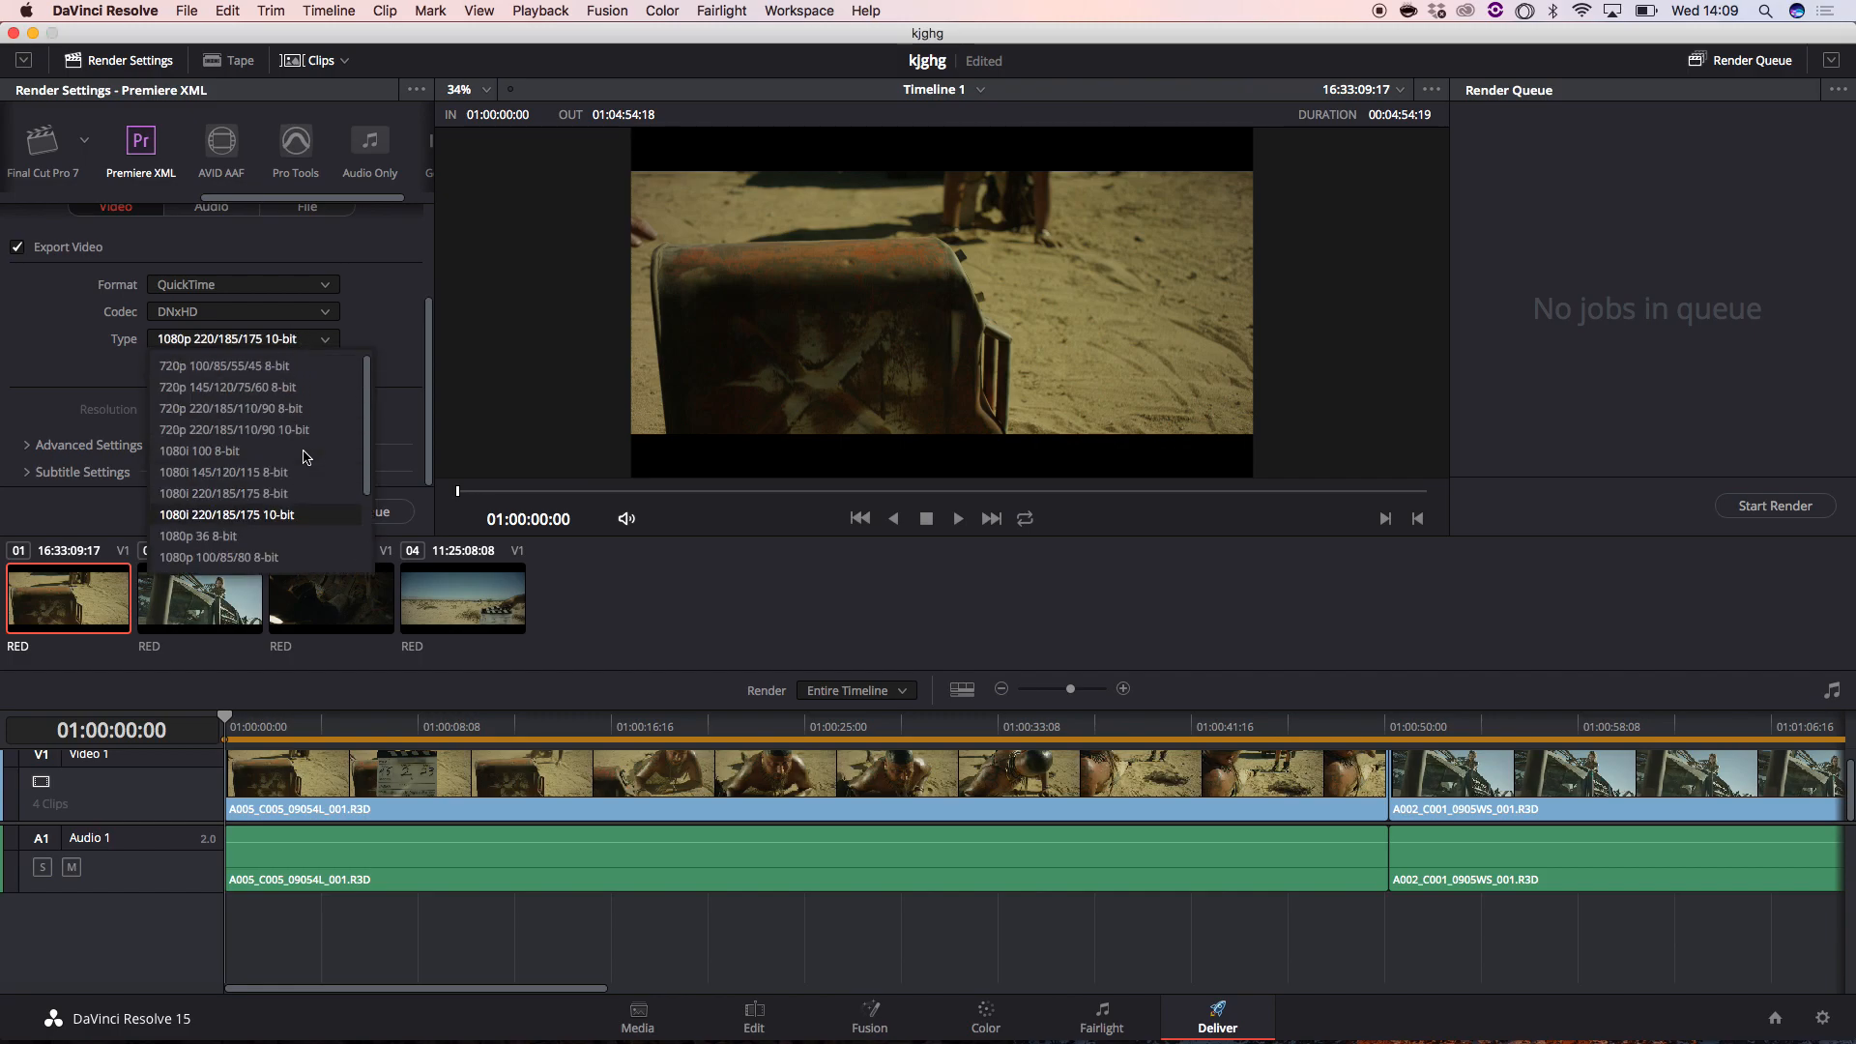
scroll(301, 464, down, 2)
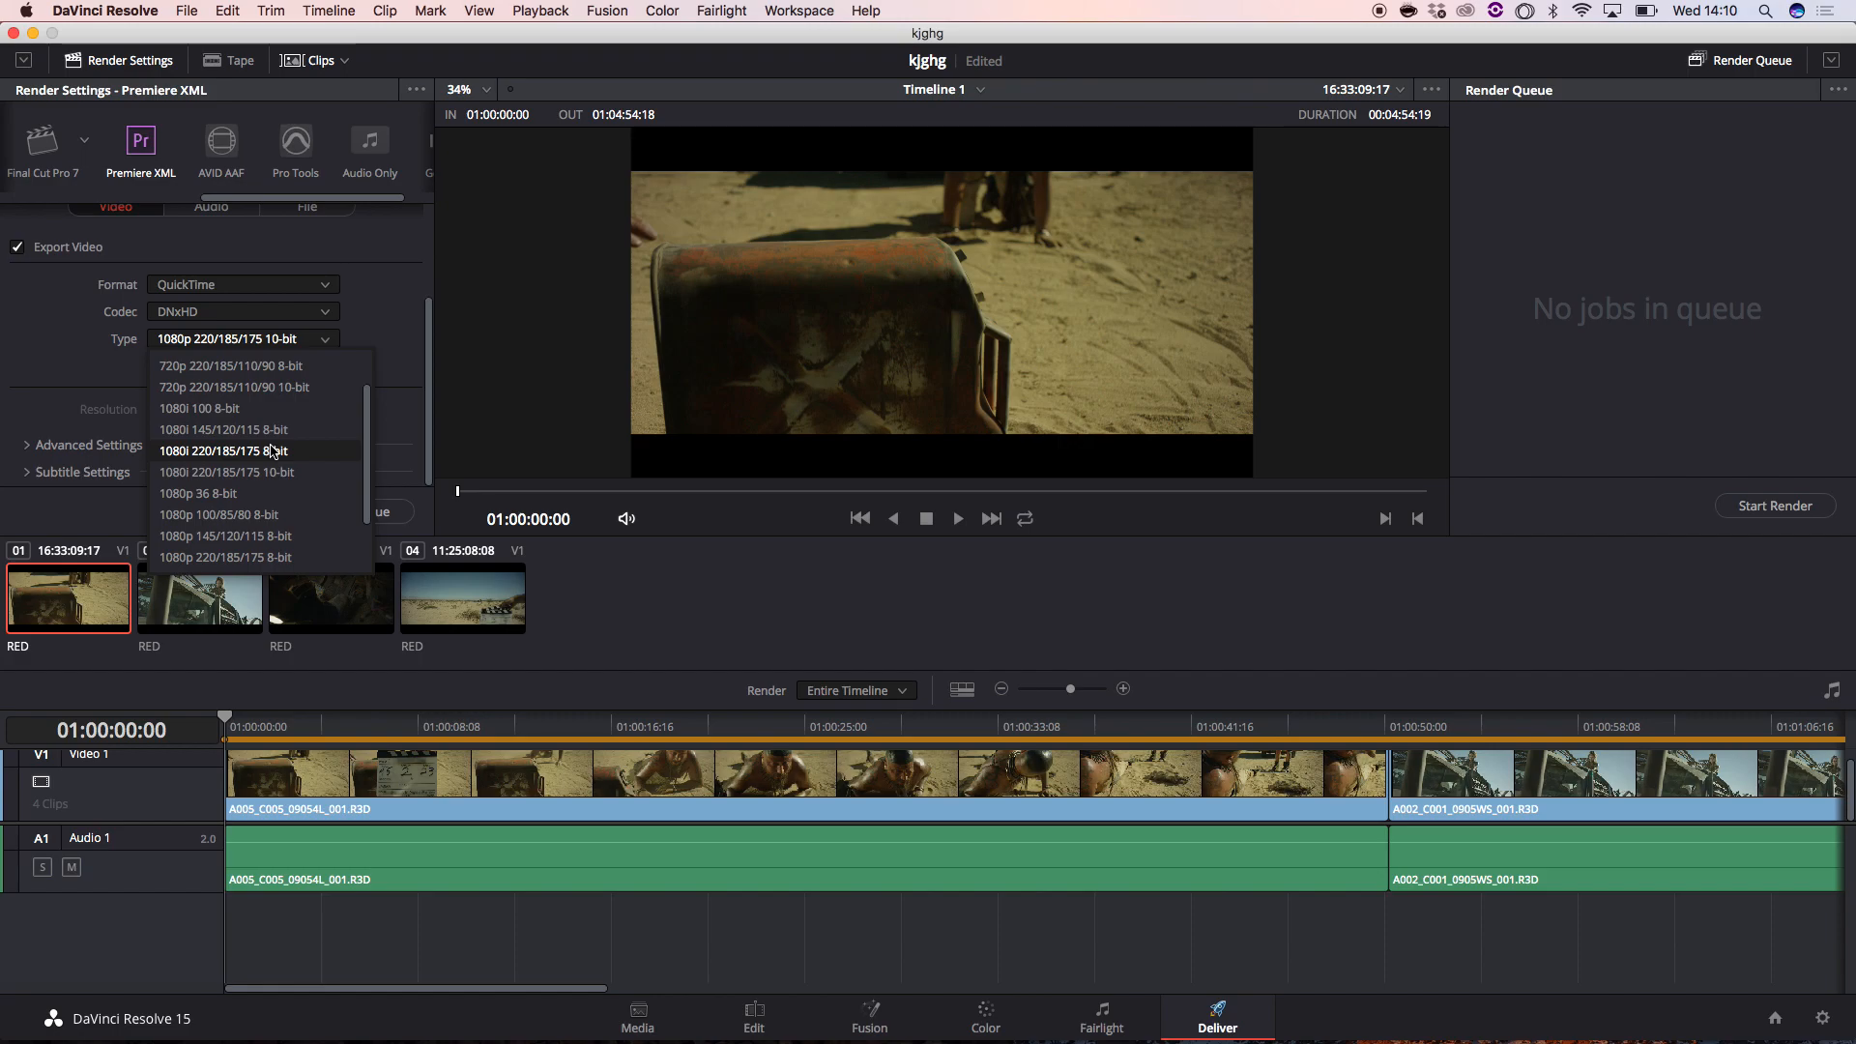
scroll(271, 455, down, 3)
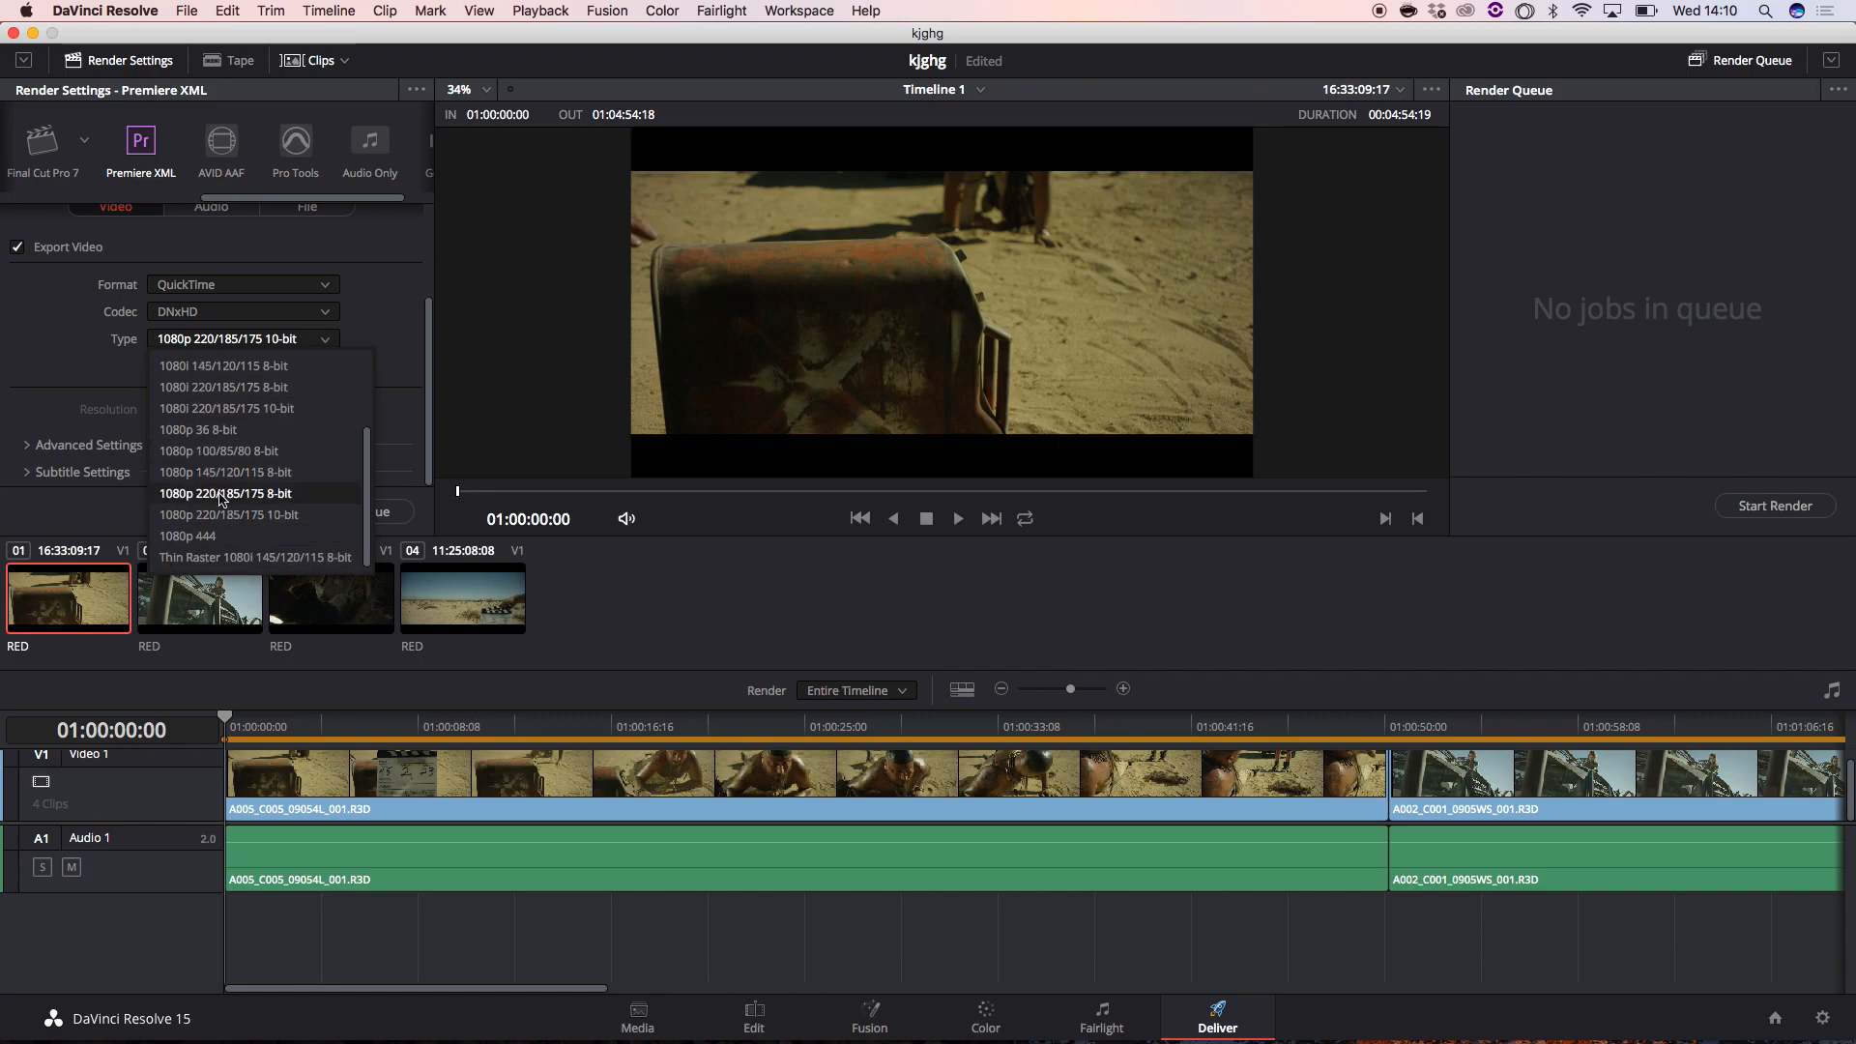
click(267, 520)
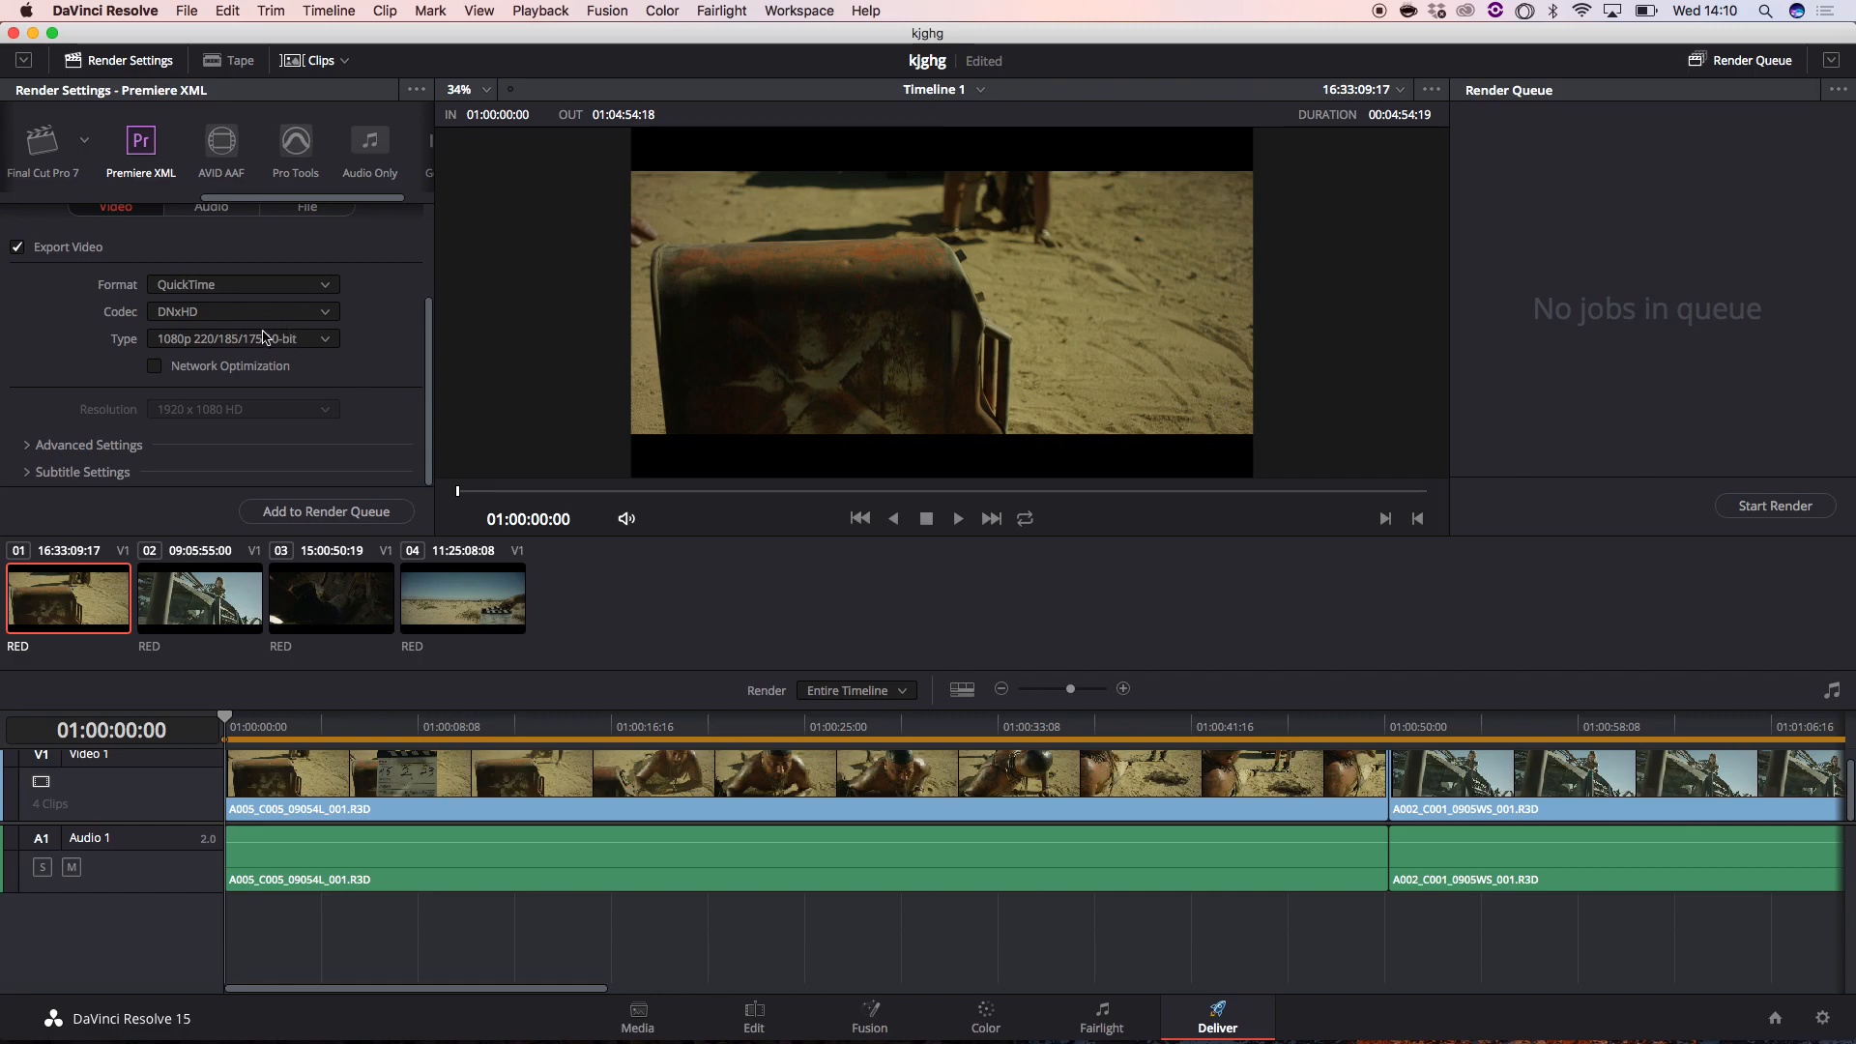
click(331, 512)
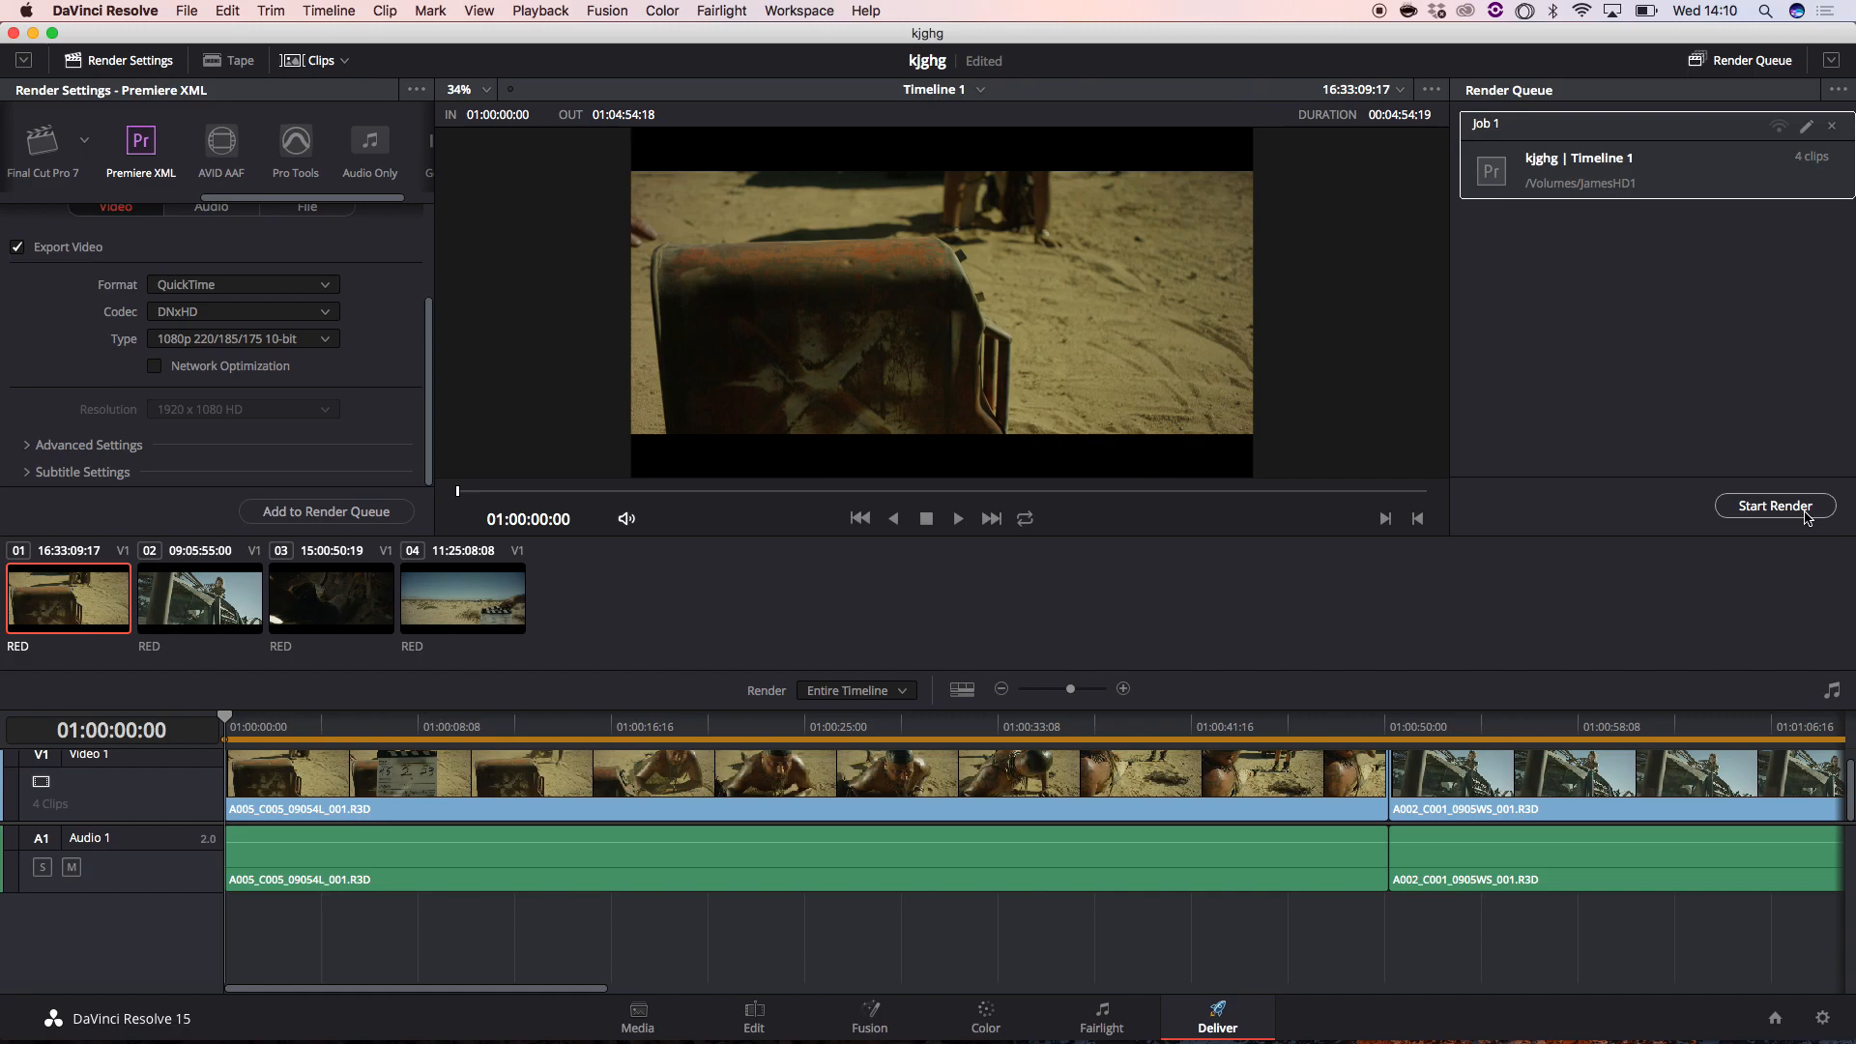
- Switch to Finder and examine the Premiere XML and AVID AAF folders inside 4k Conform Session on JamesHD1
drag(1772, 34, 580, 749)
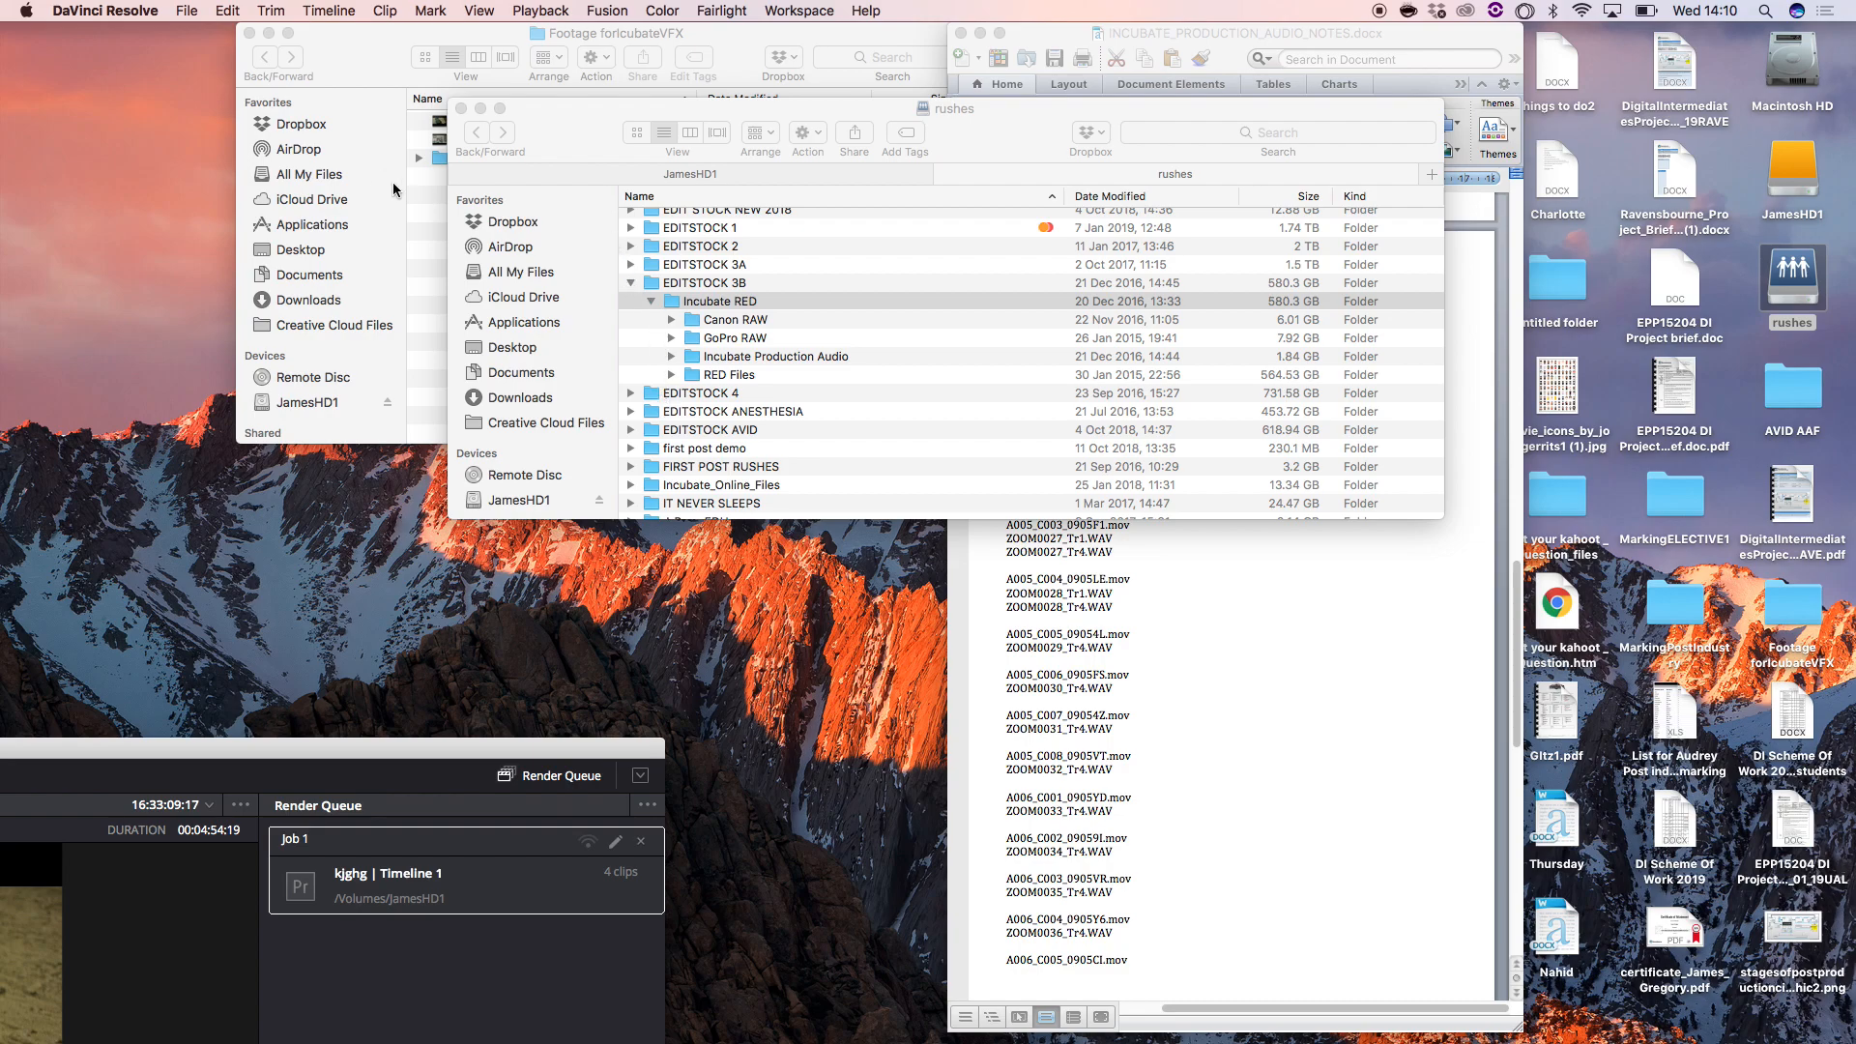
click(427, 189)
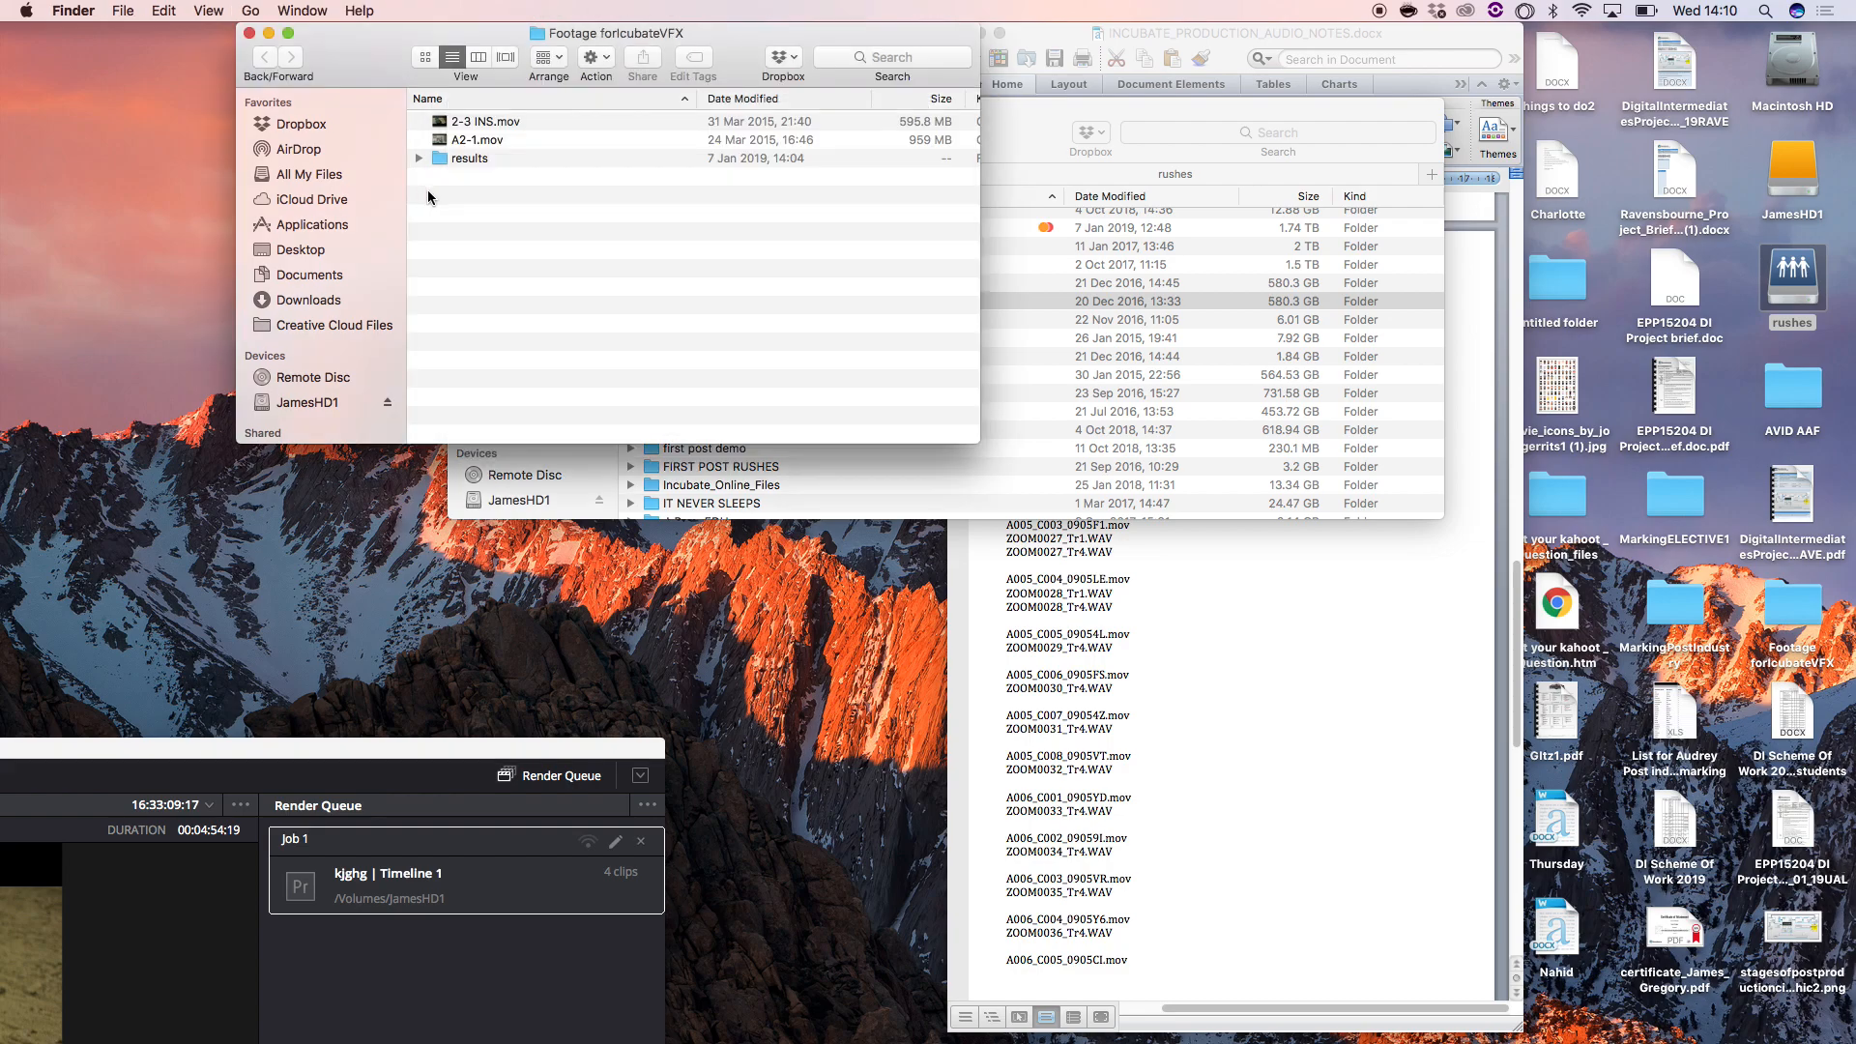
double_click(1794, 172)
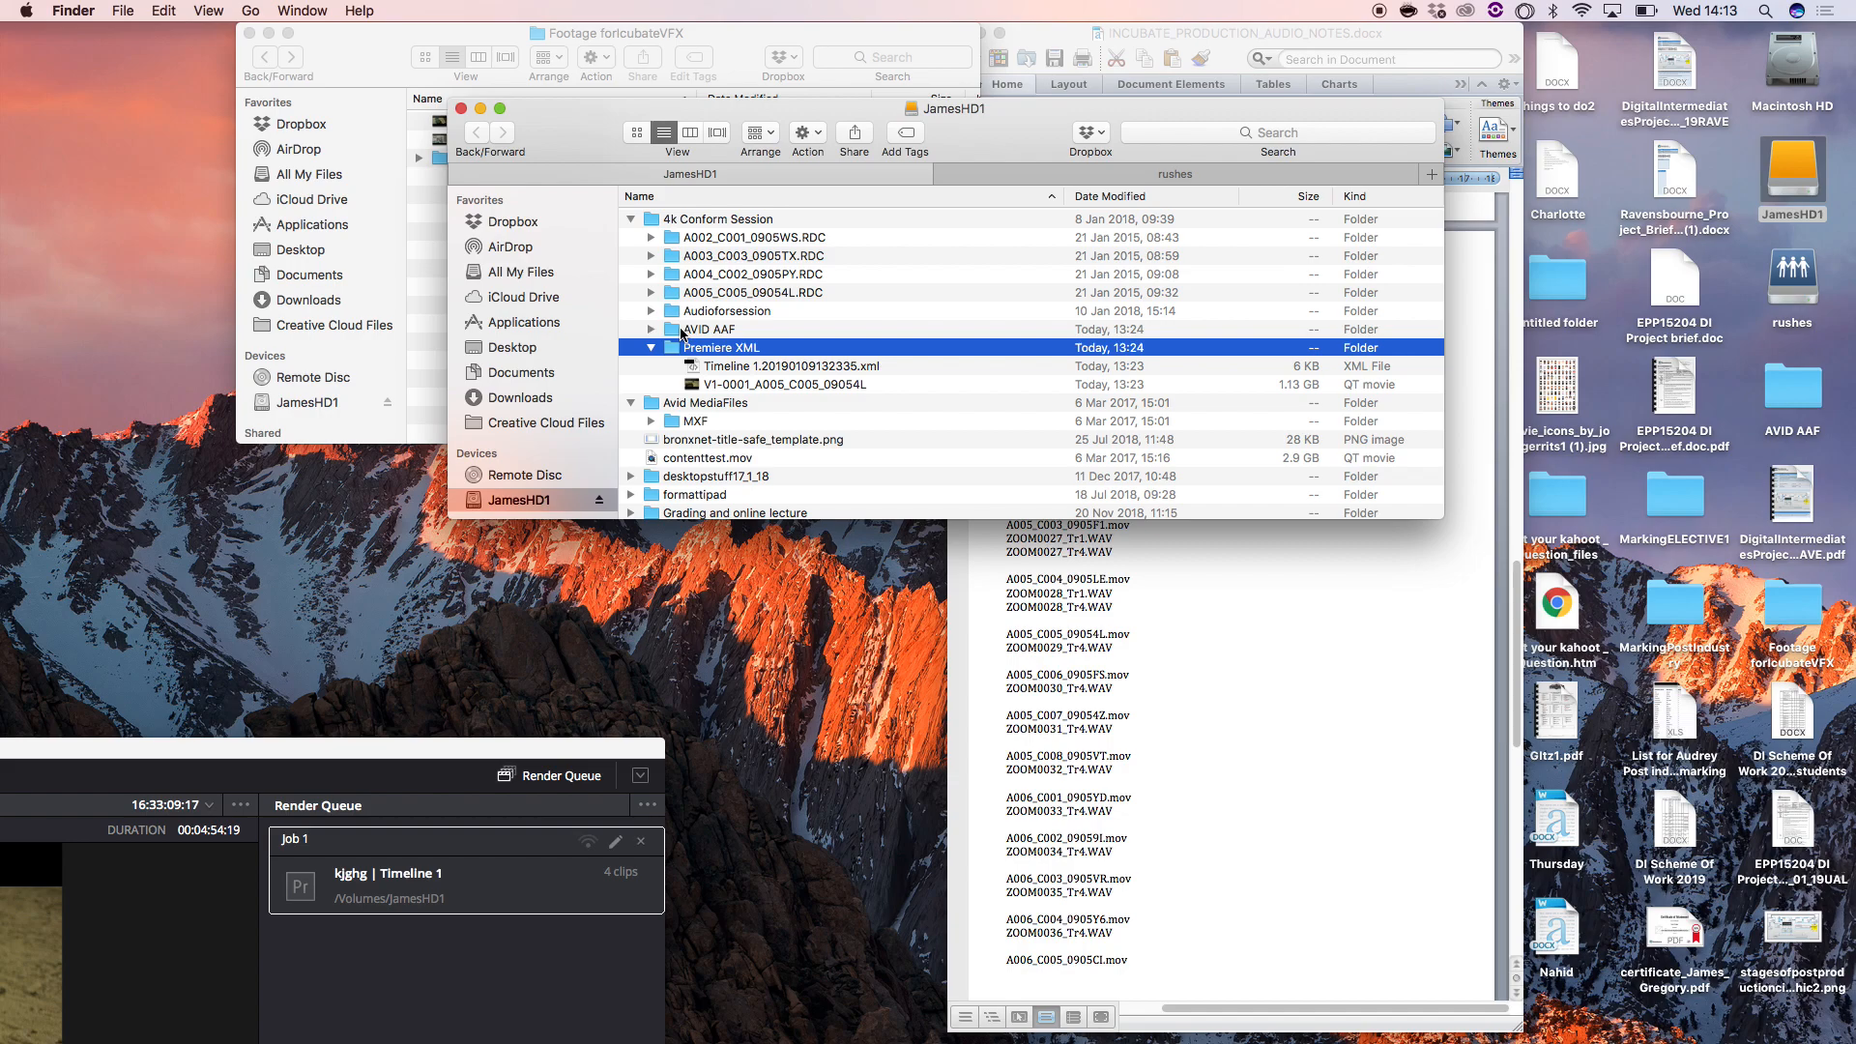
click(652, 346)
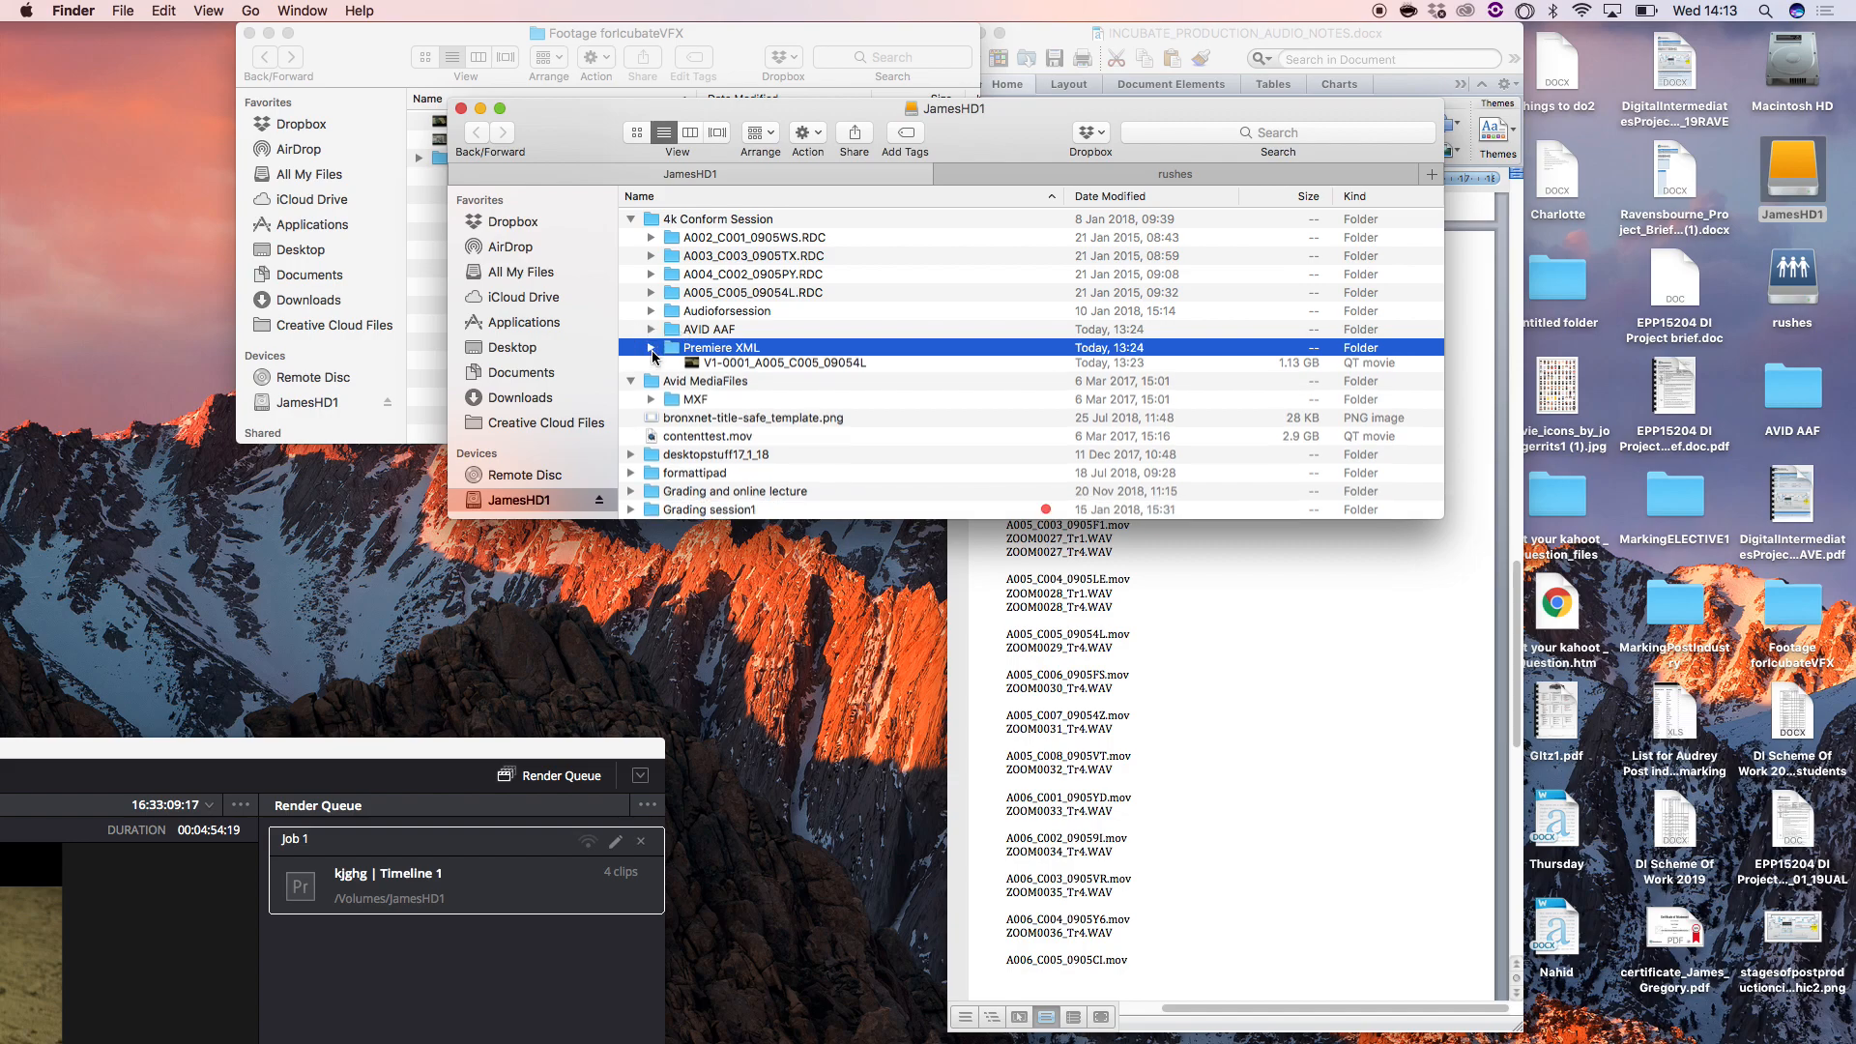
click(652, 330)
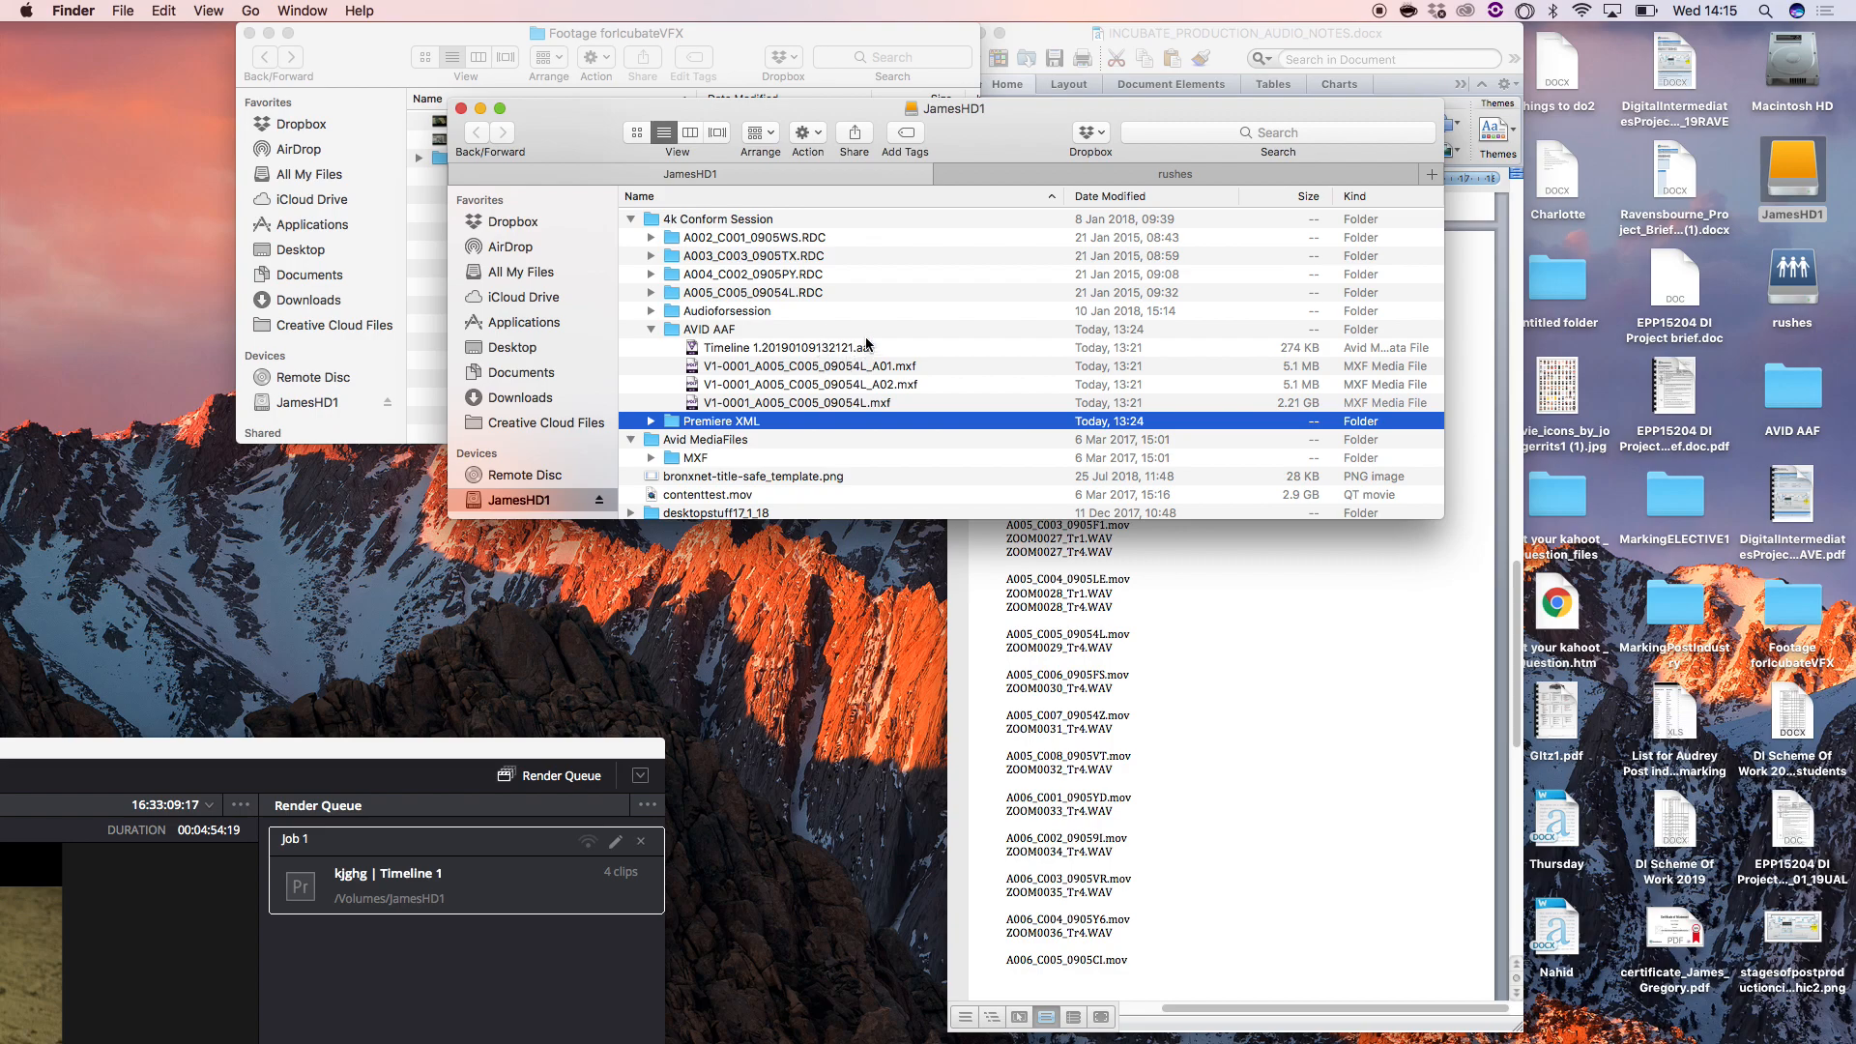
drag(449, 746, 1656, 19)
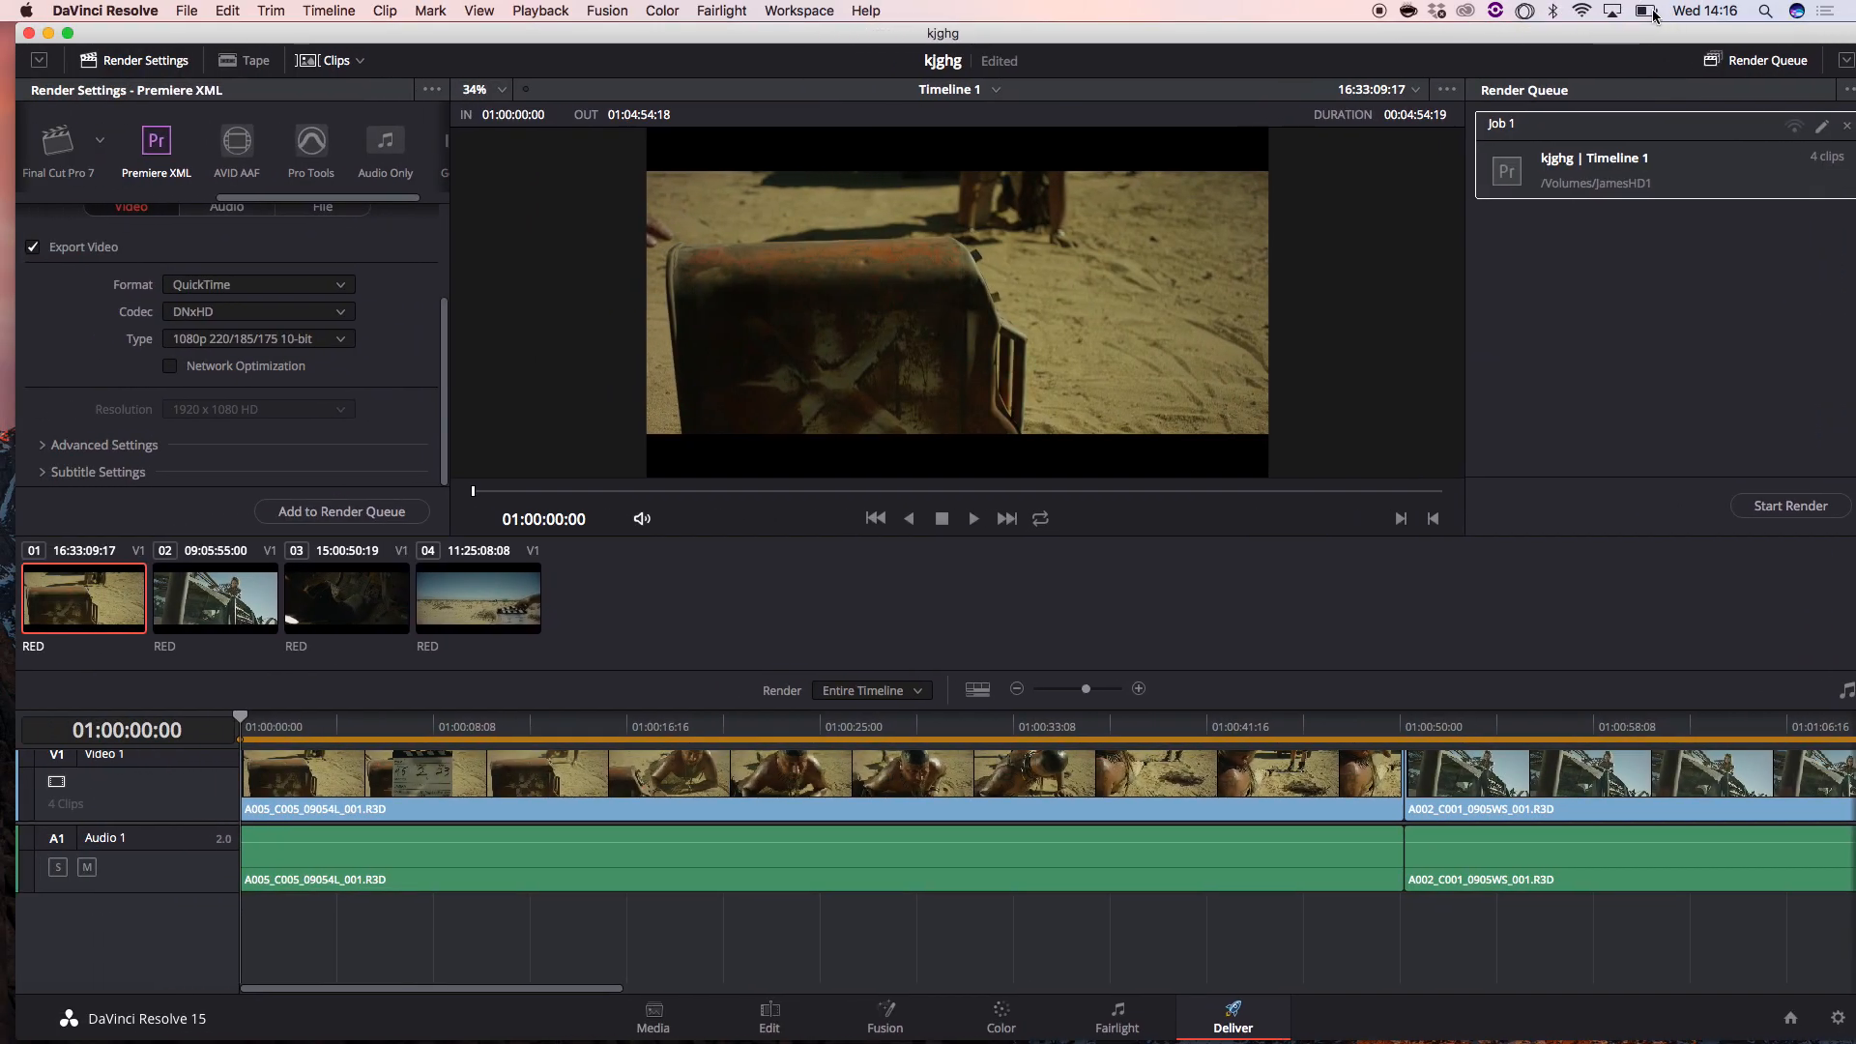
click(329, 11)
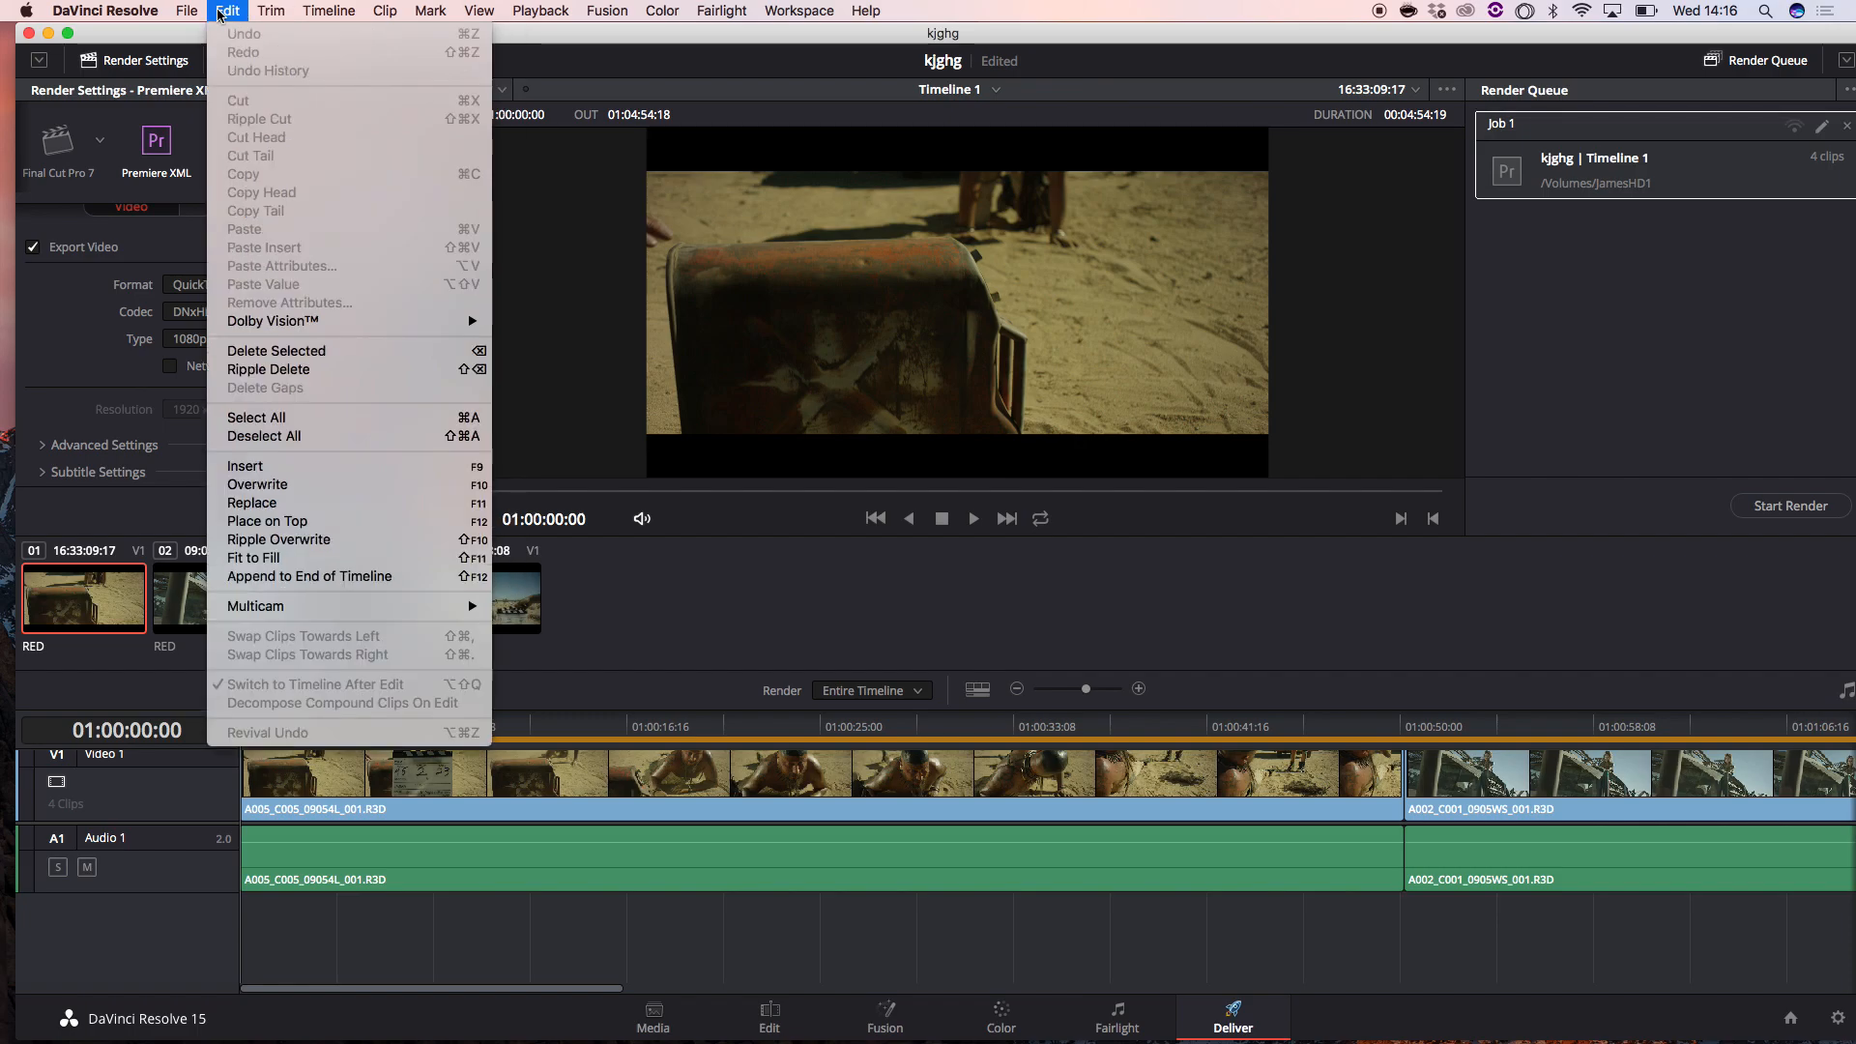
mouse_move(188, 11)
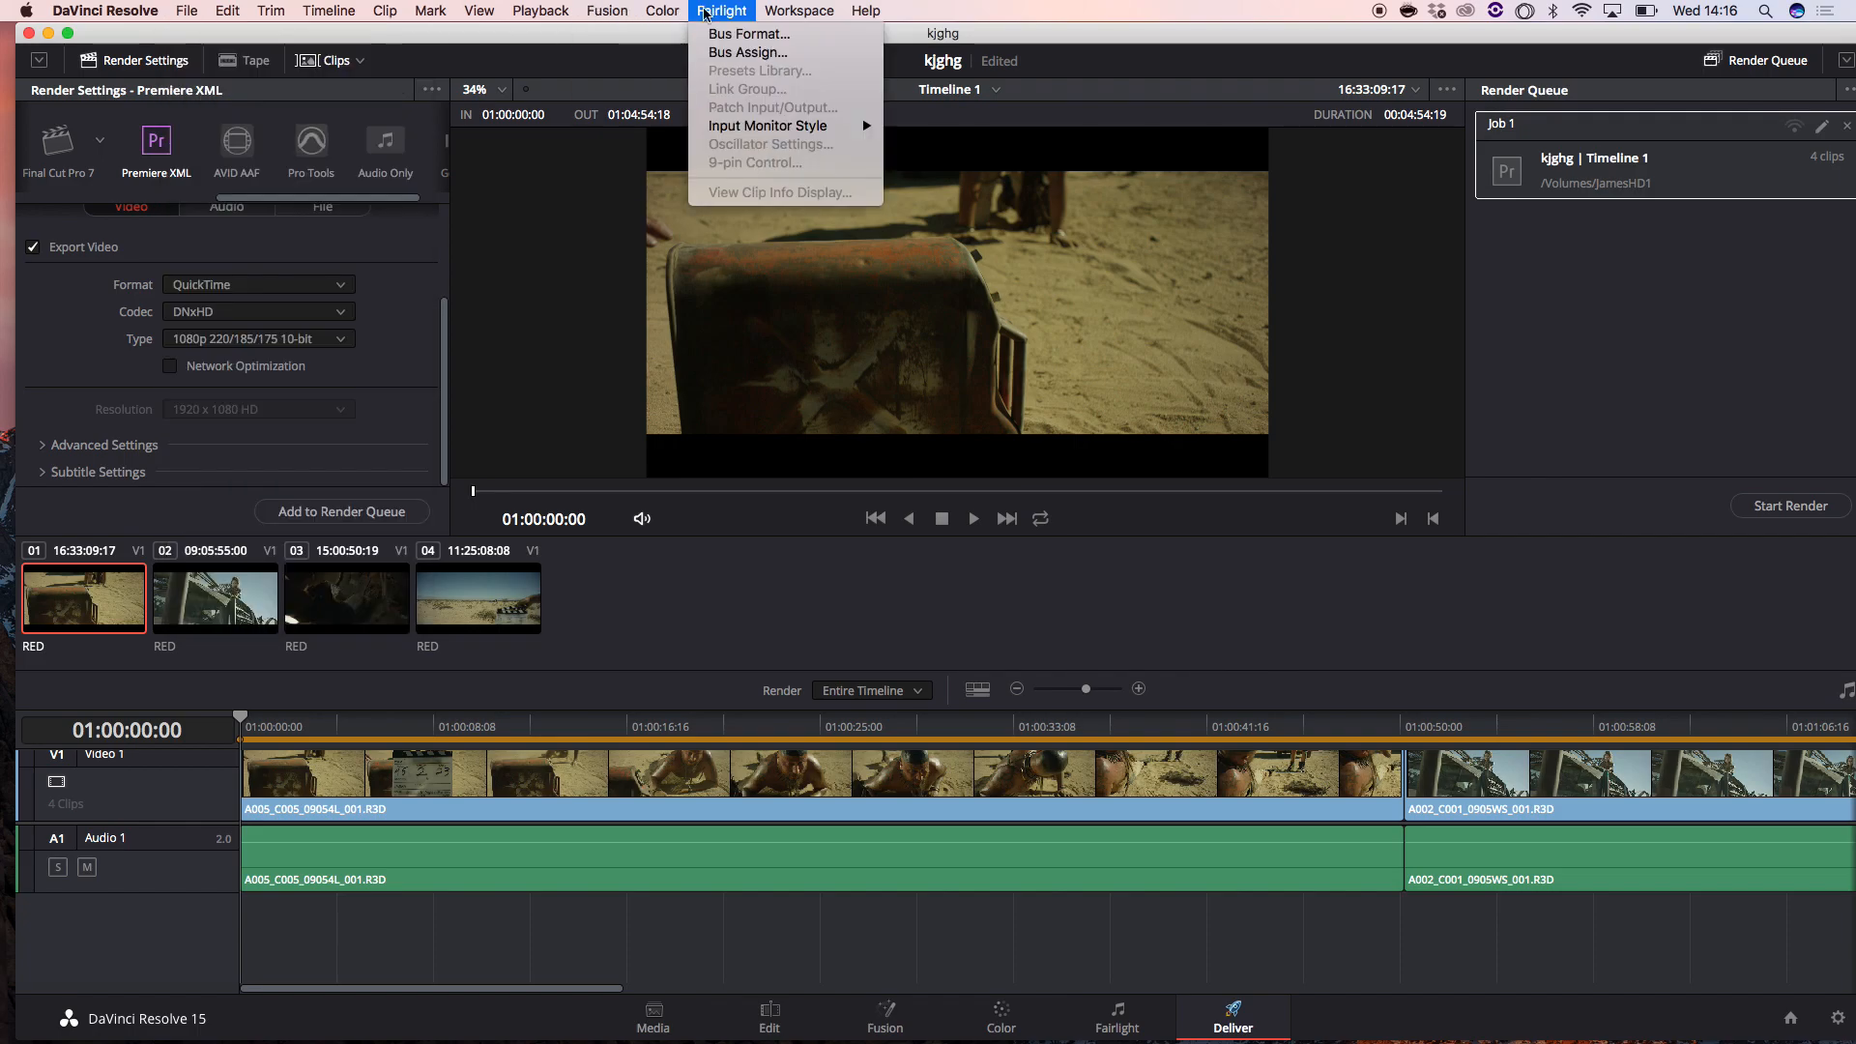
click(624, 60)
- Move the DaVinci Resolve window aside and view the AVID AAF folder's files in Finder
drag(619, 66, 129, 567)
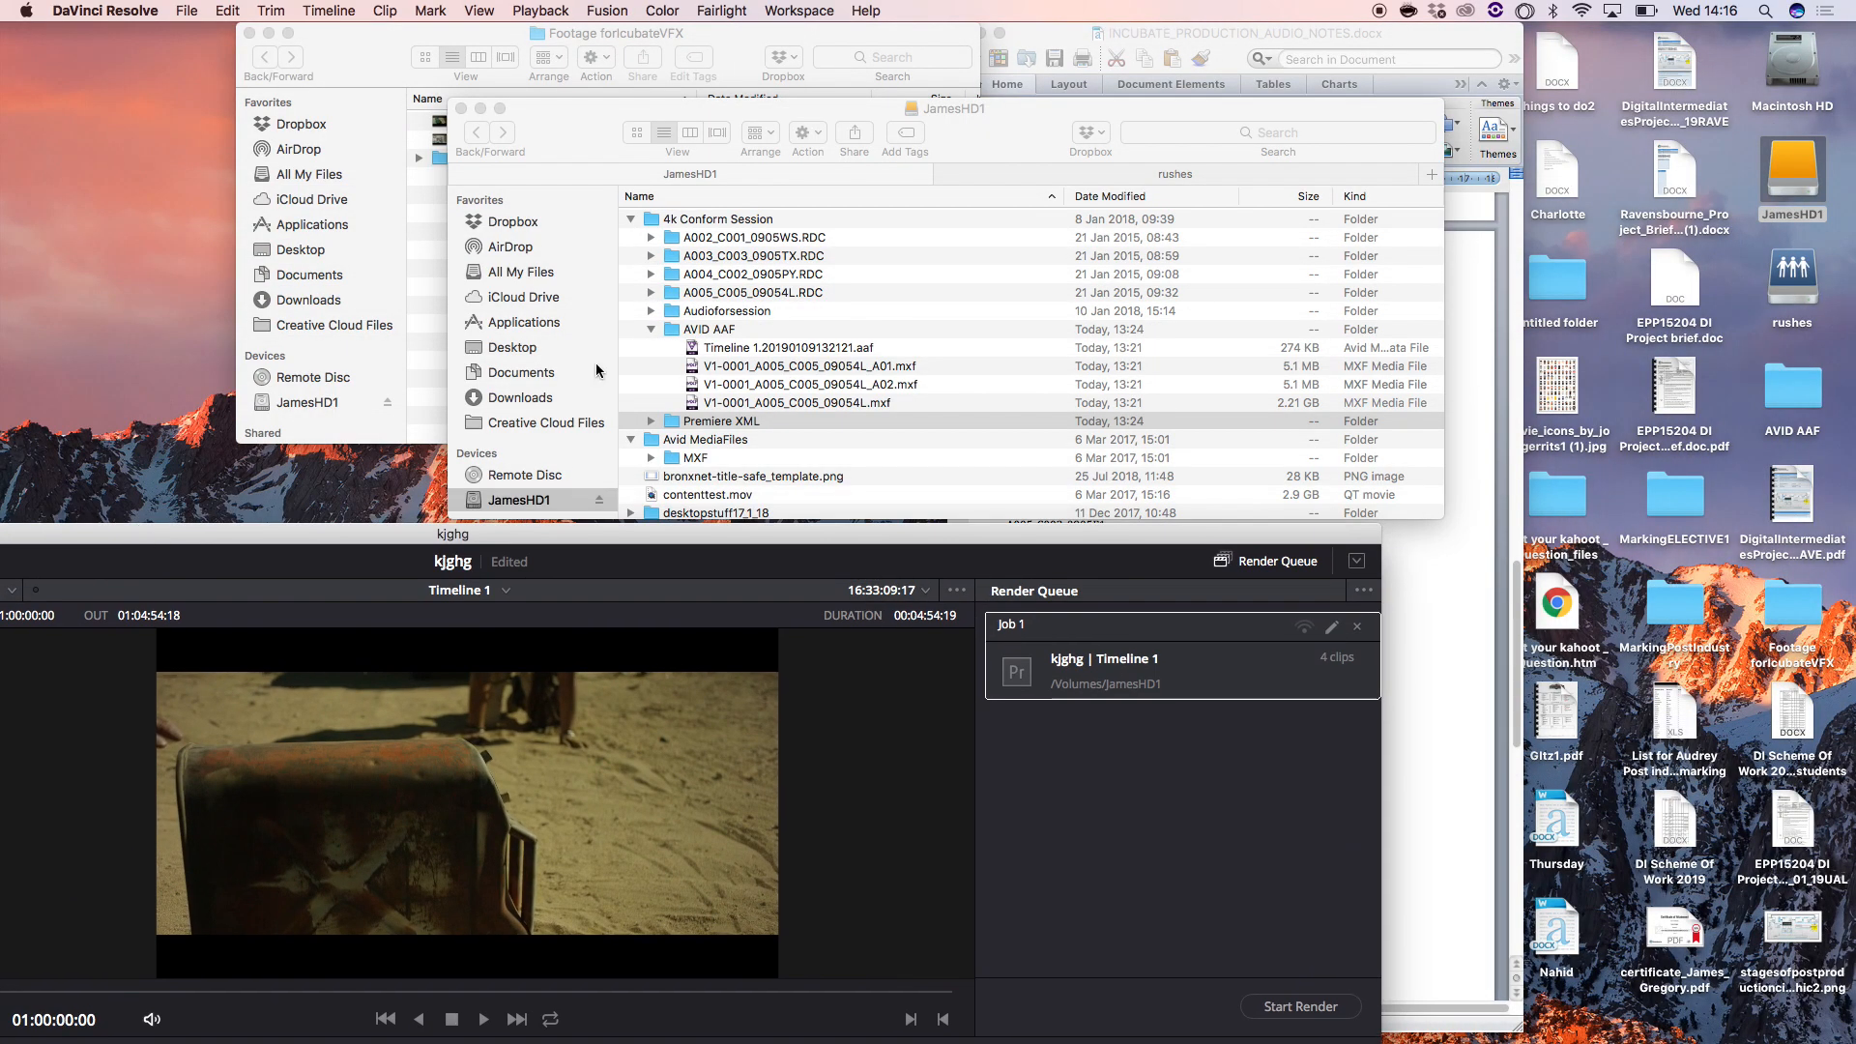
click(967, 107)
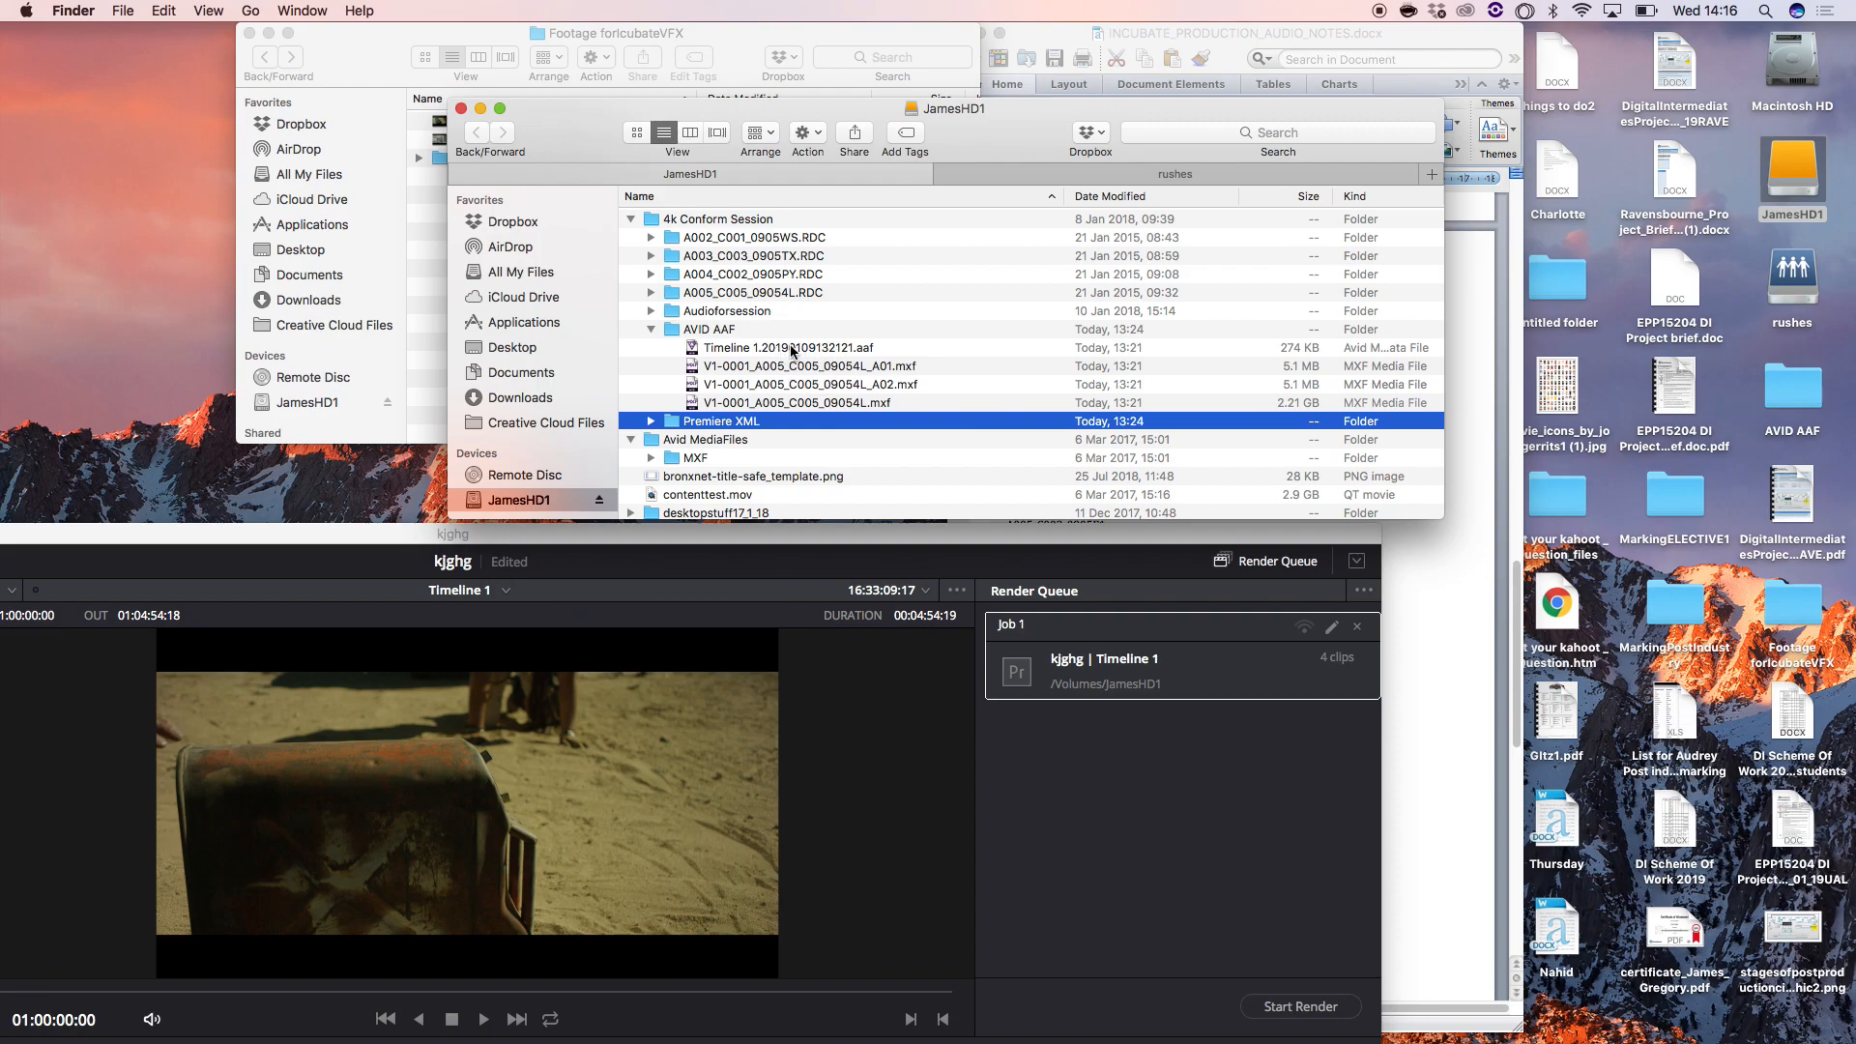
- Switch back to DaVinci Resolve, choose the AVID AAF render preset, and reposition the window so the Finder files are uncovered
drag(431, 536, 855, 33)
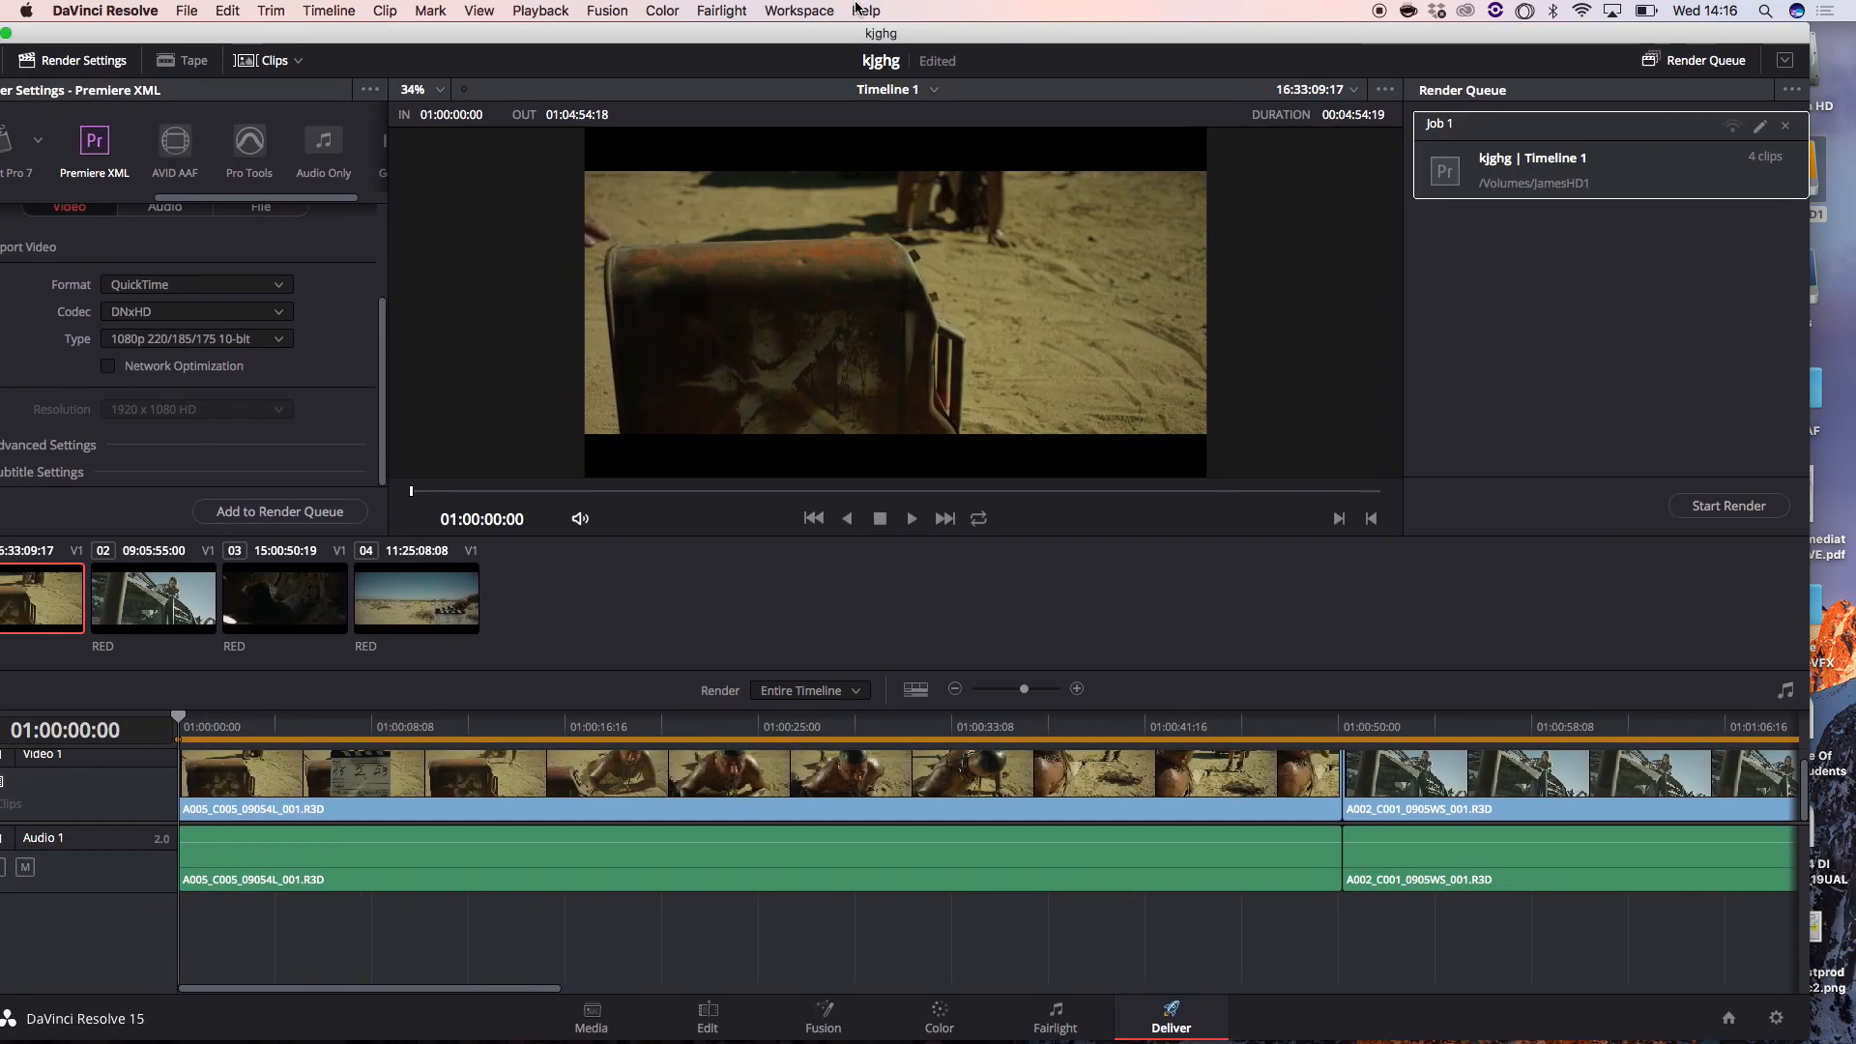
click(165, 143)
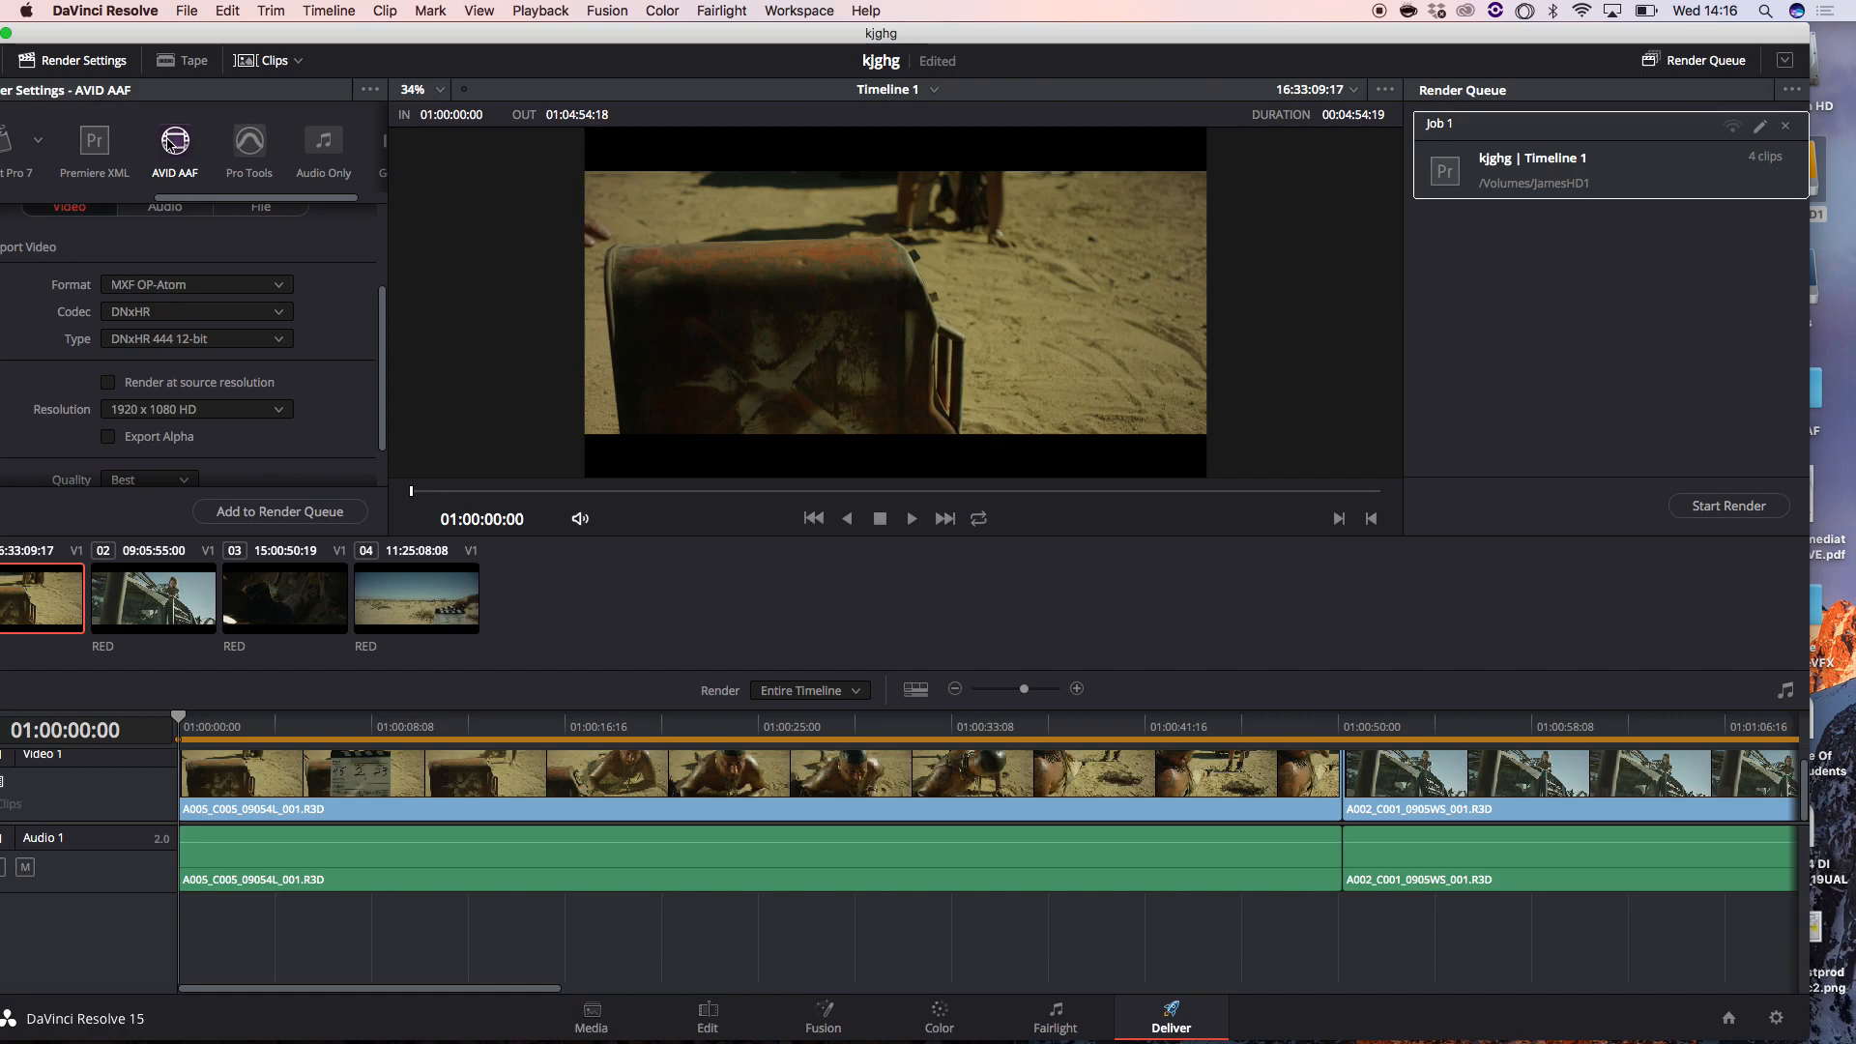
drag(764, 37, 948, 381)
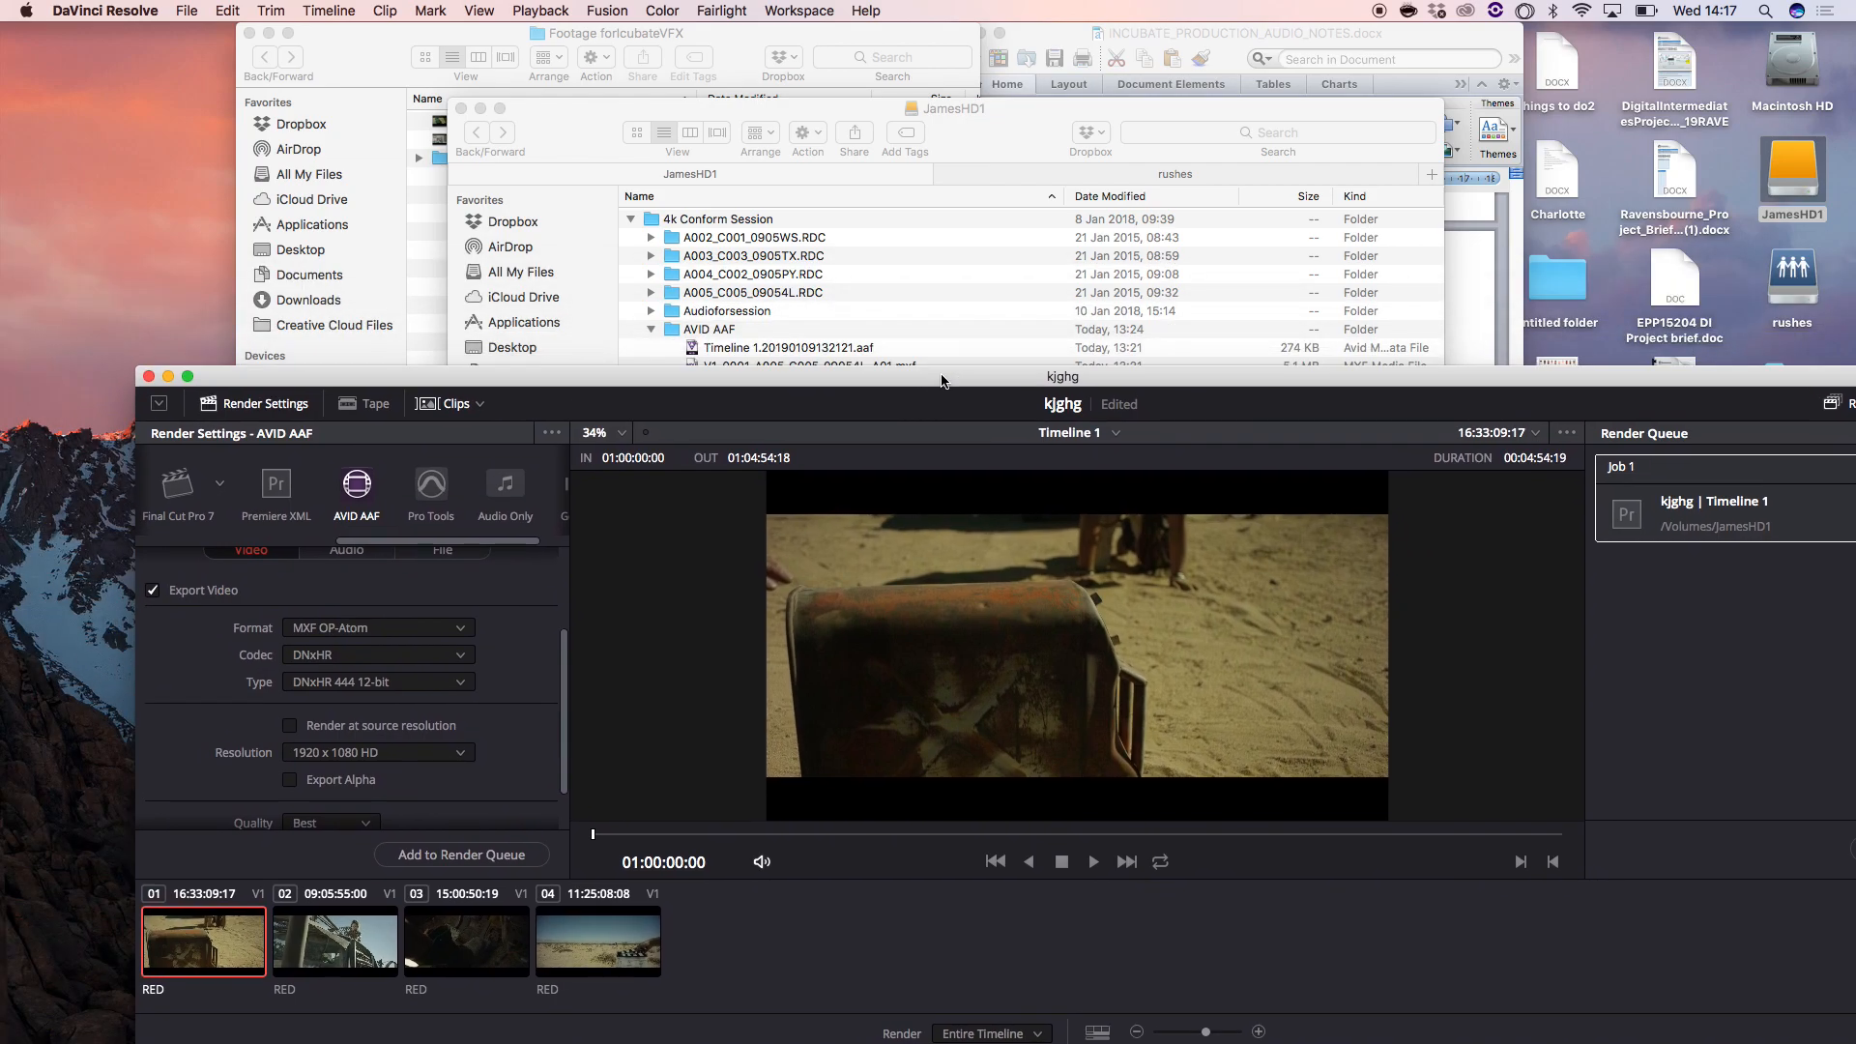
- Enlarge the DaVinci Resolve window to view the whole Deliver page, and move it aside to uncover the desktop
double_click(875, 376)
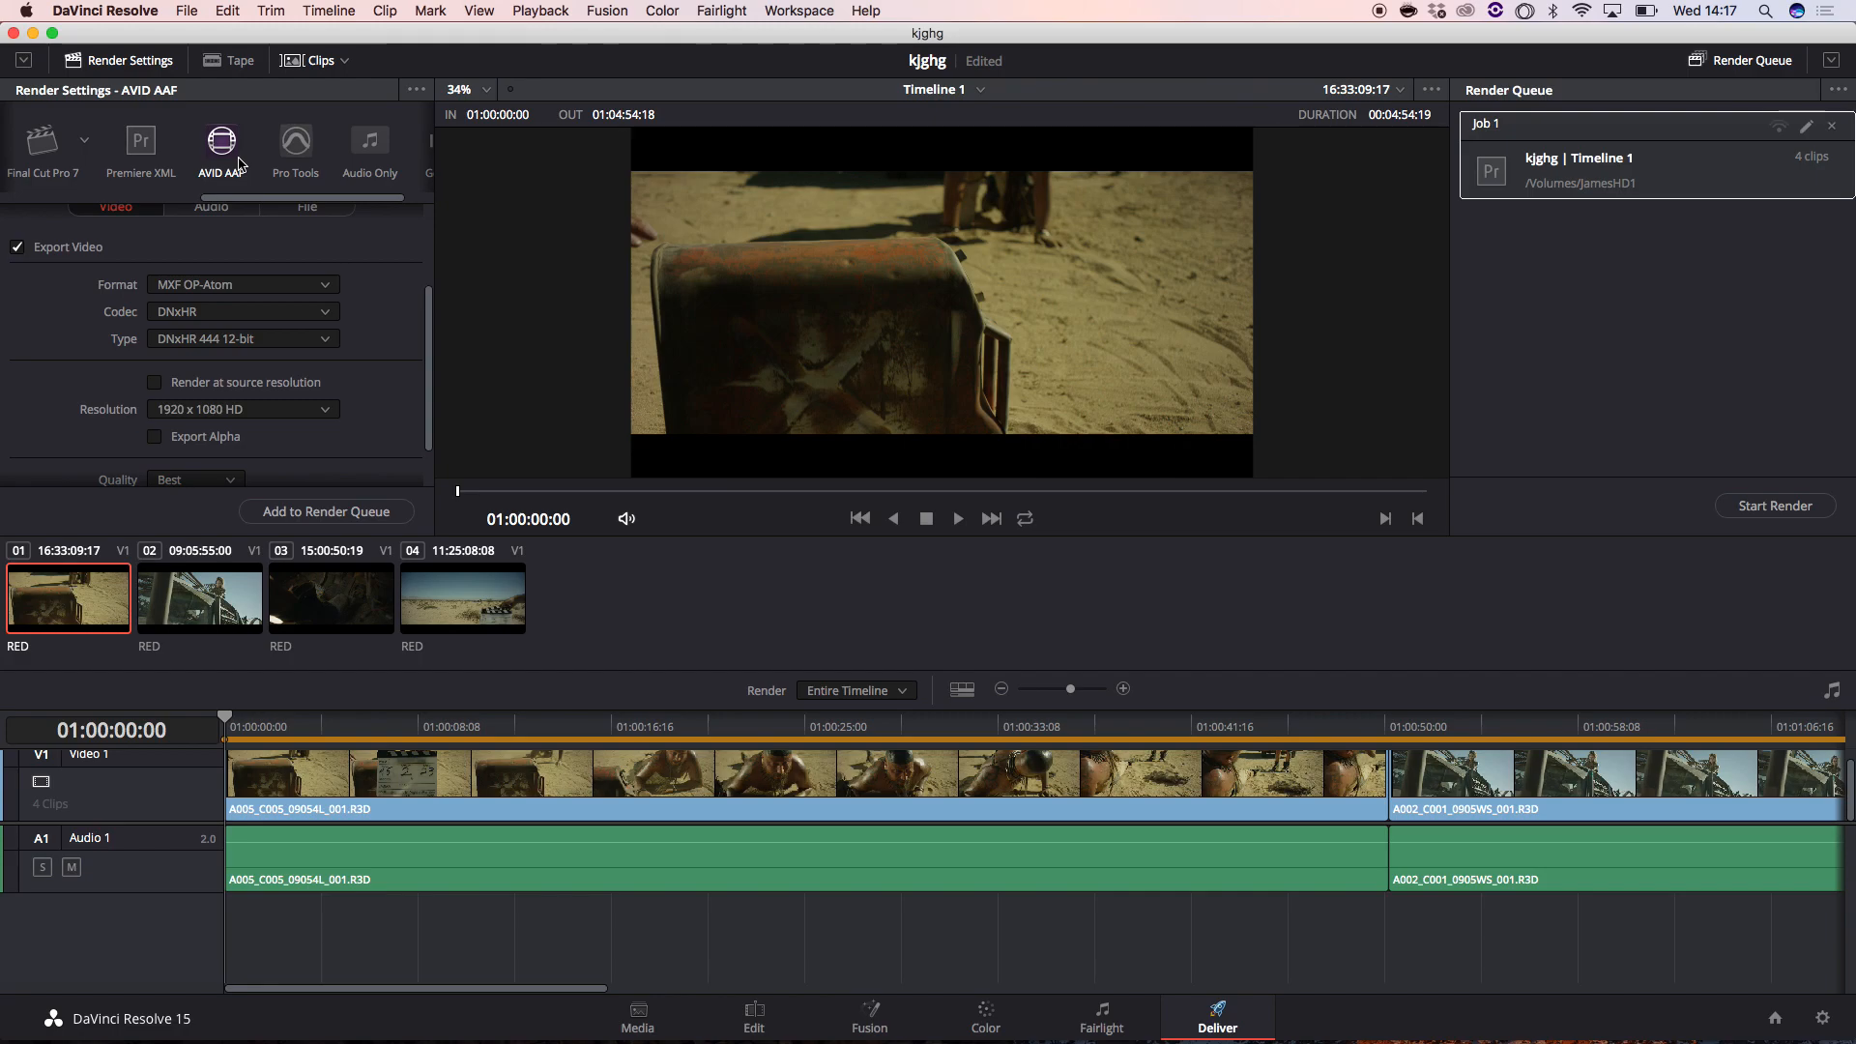
drag(556, 35, 1073, 364)
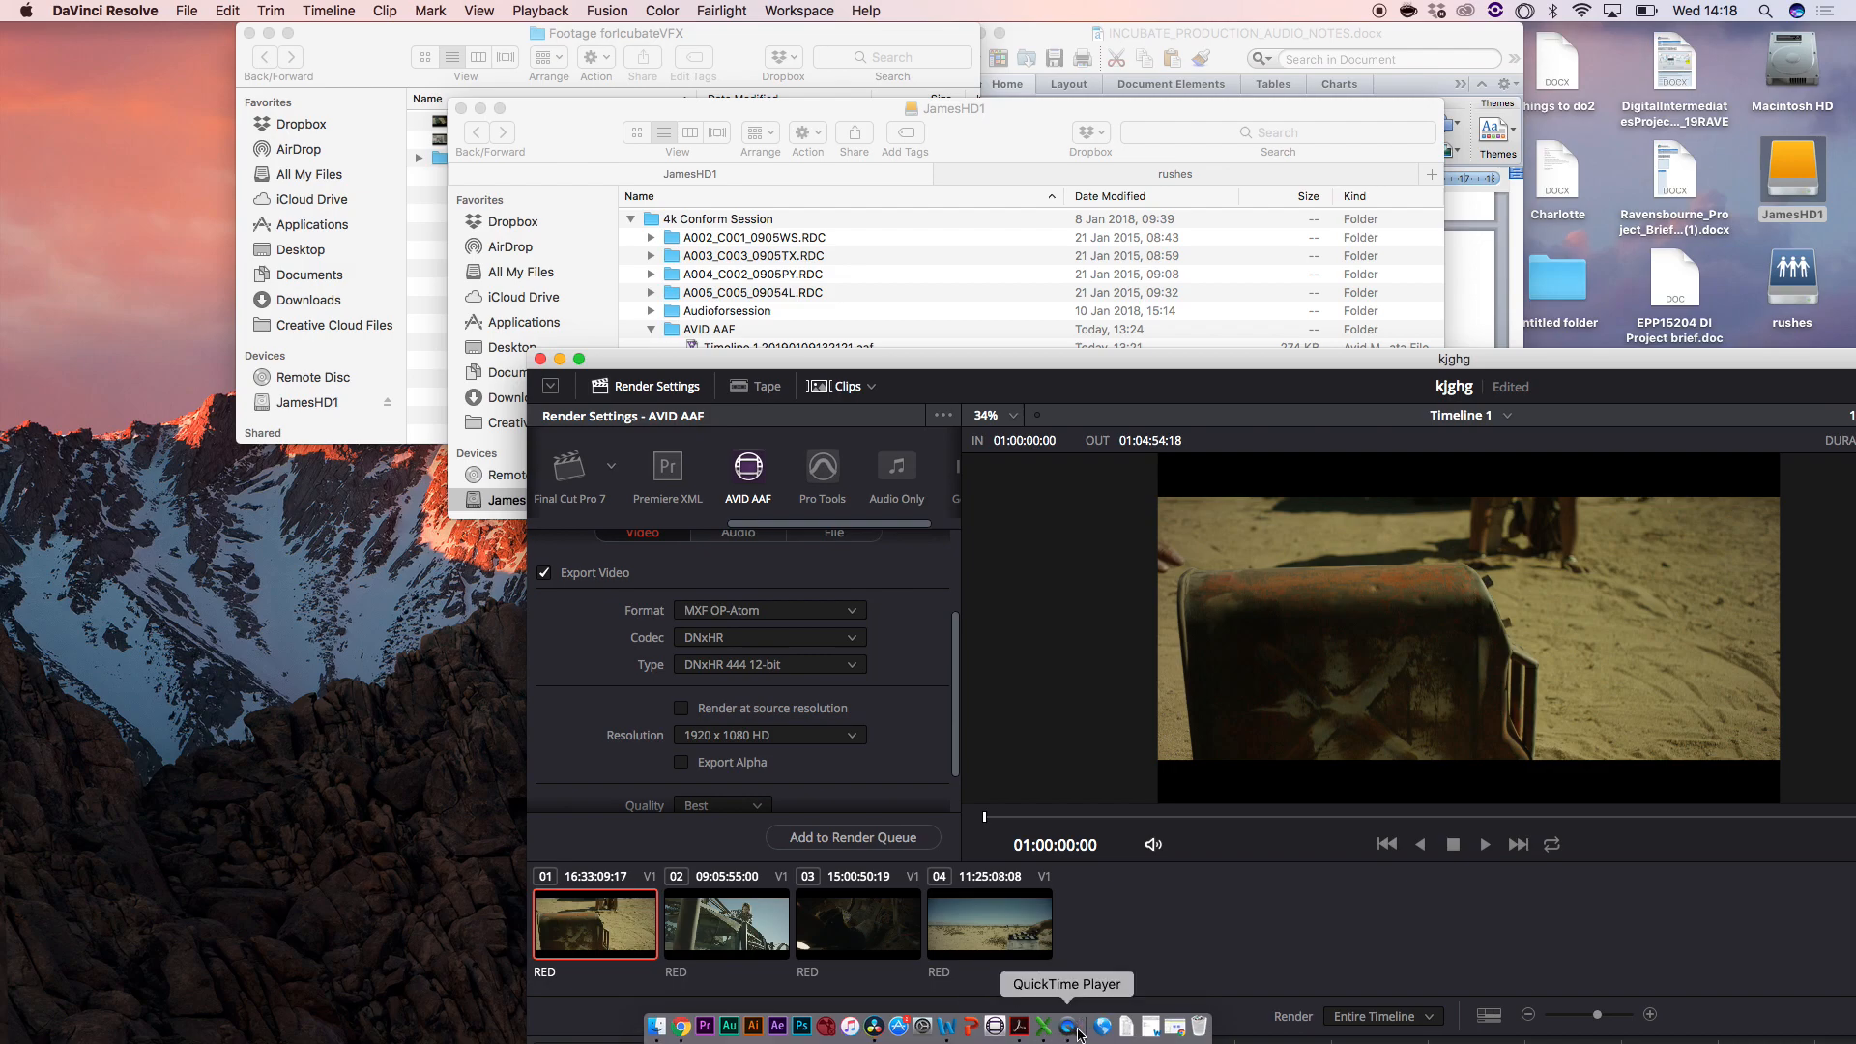
click(1070, 1028)
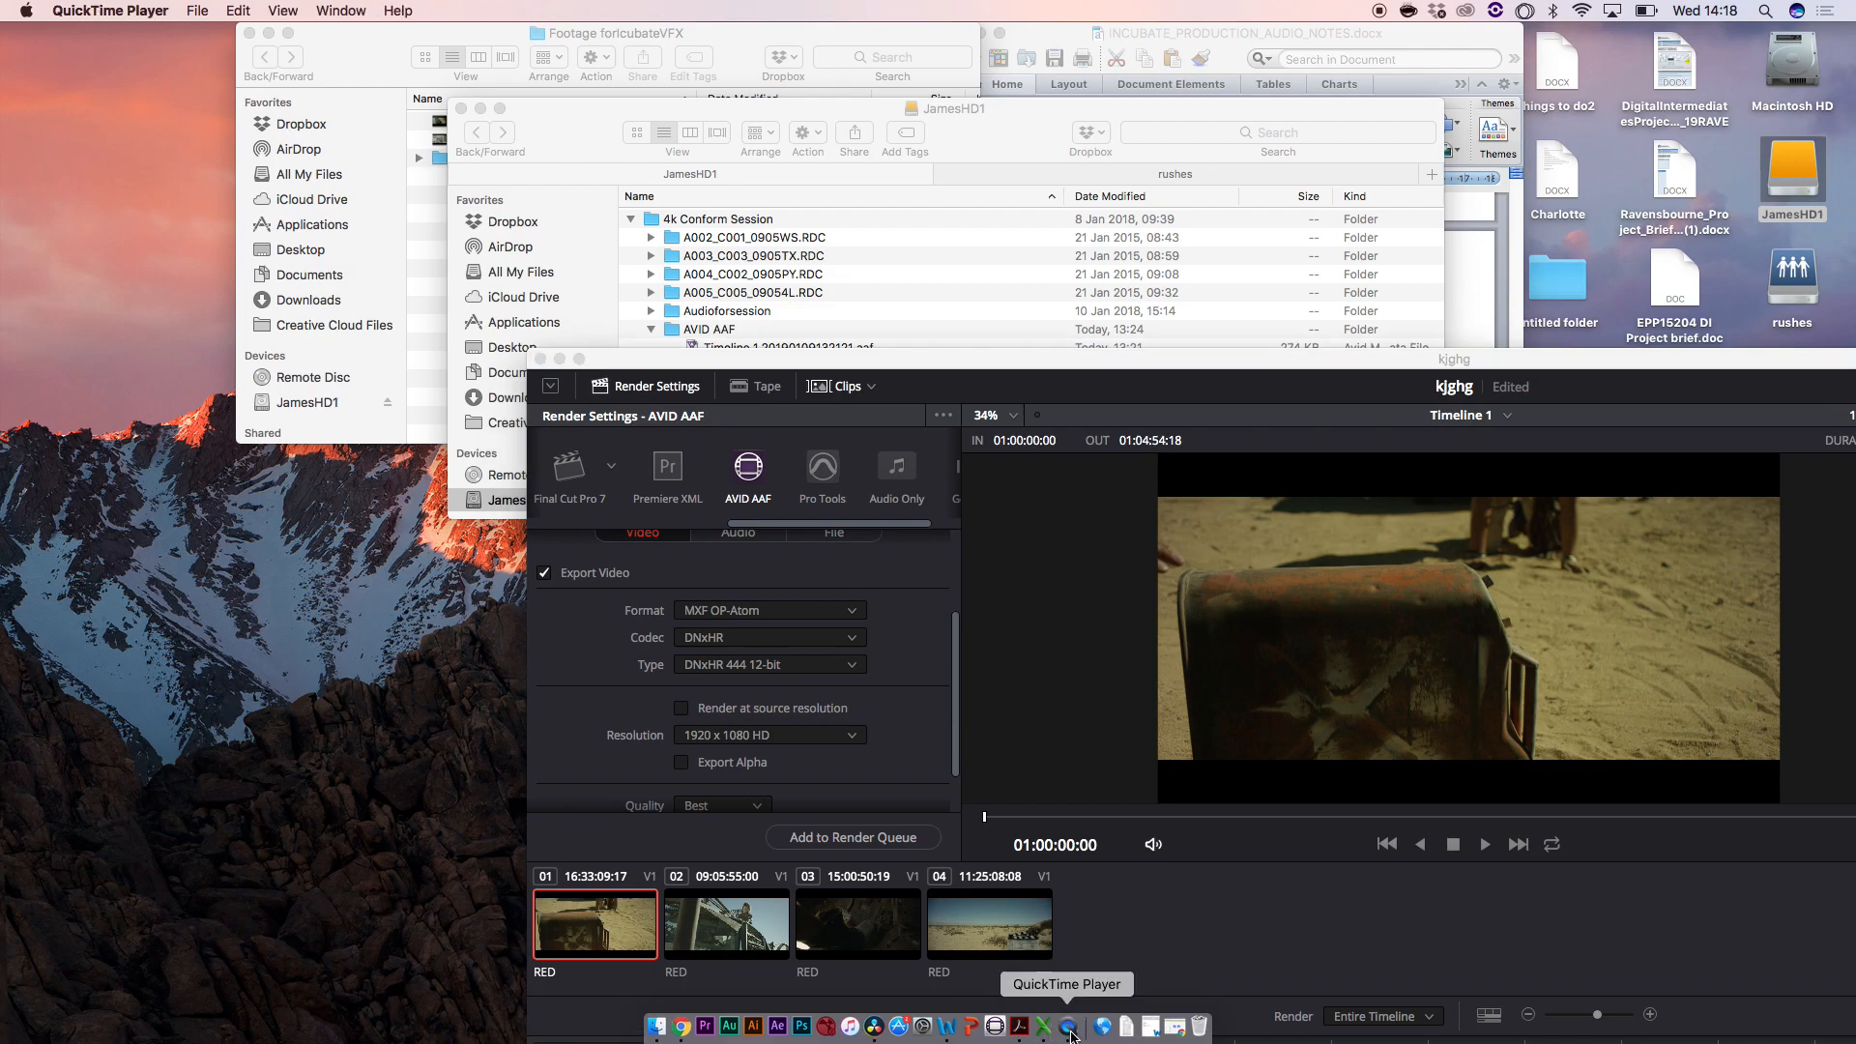
click(192, 10)
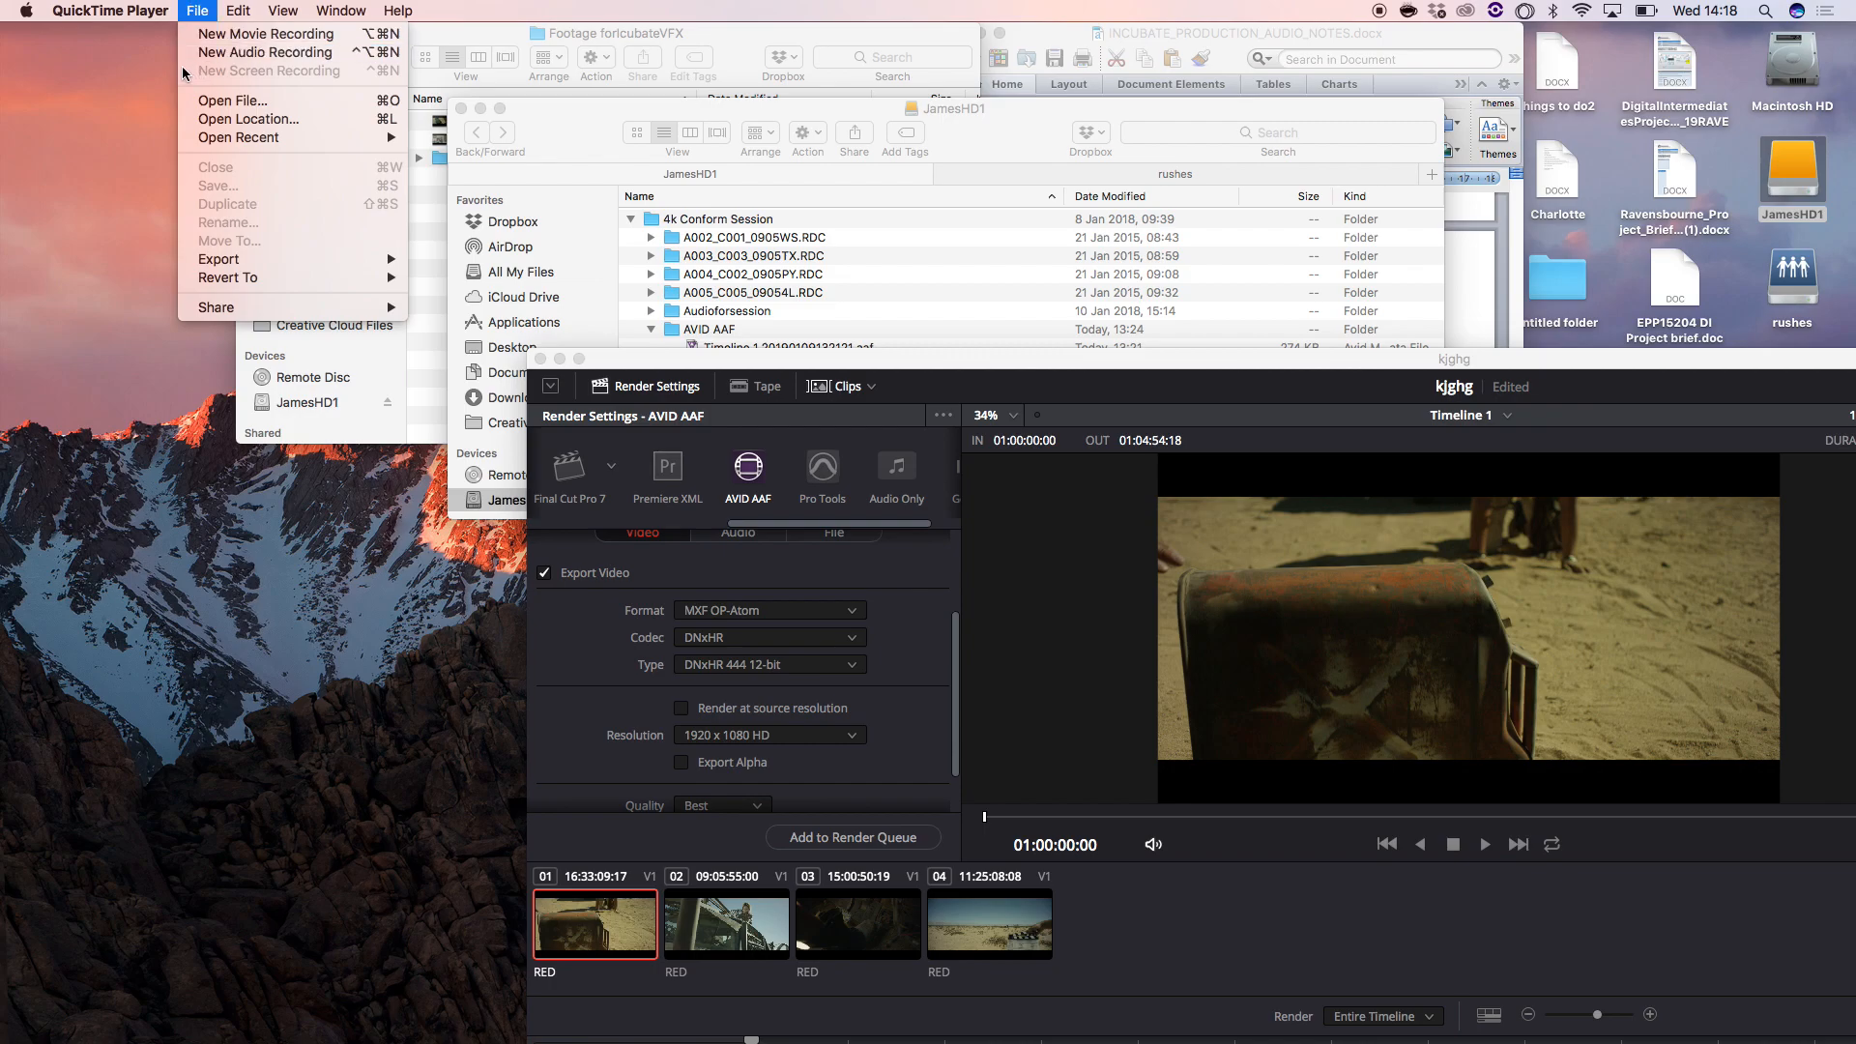
click(226, 55)
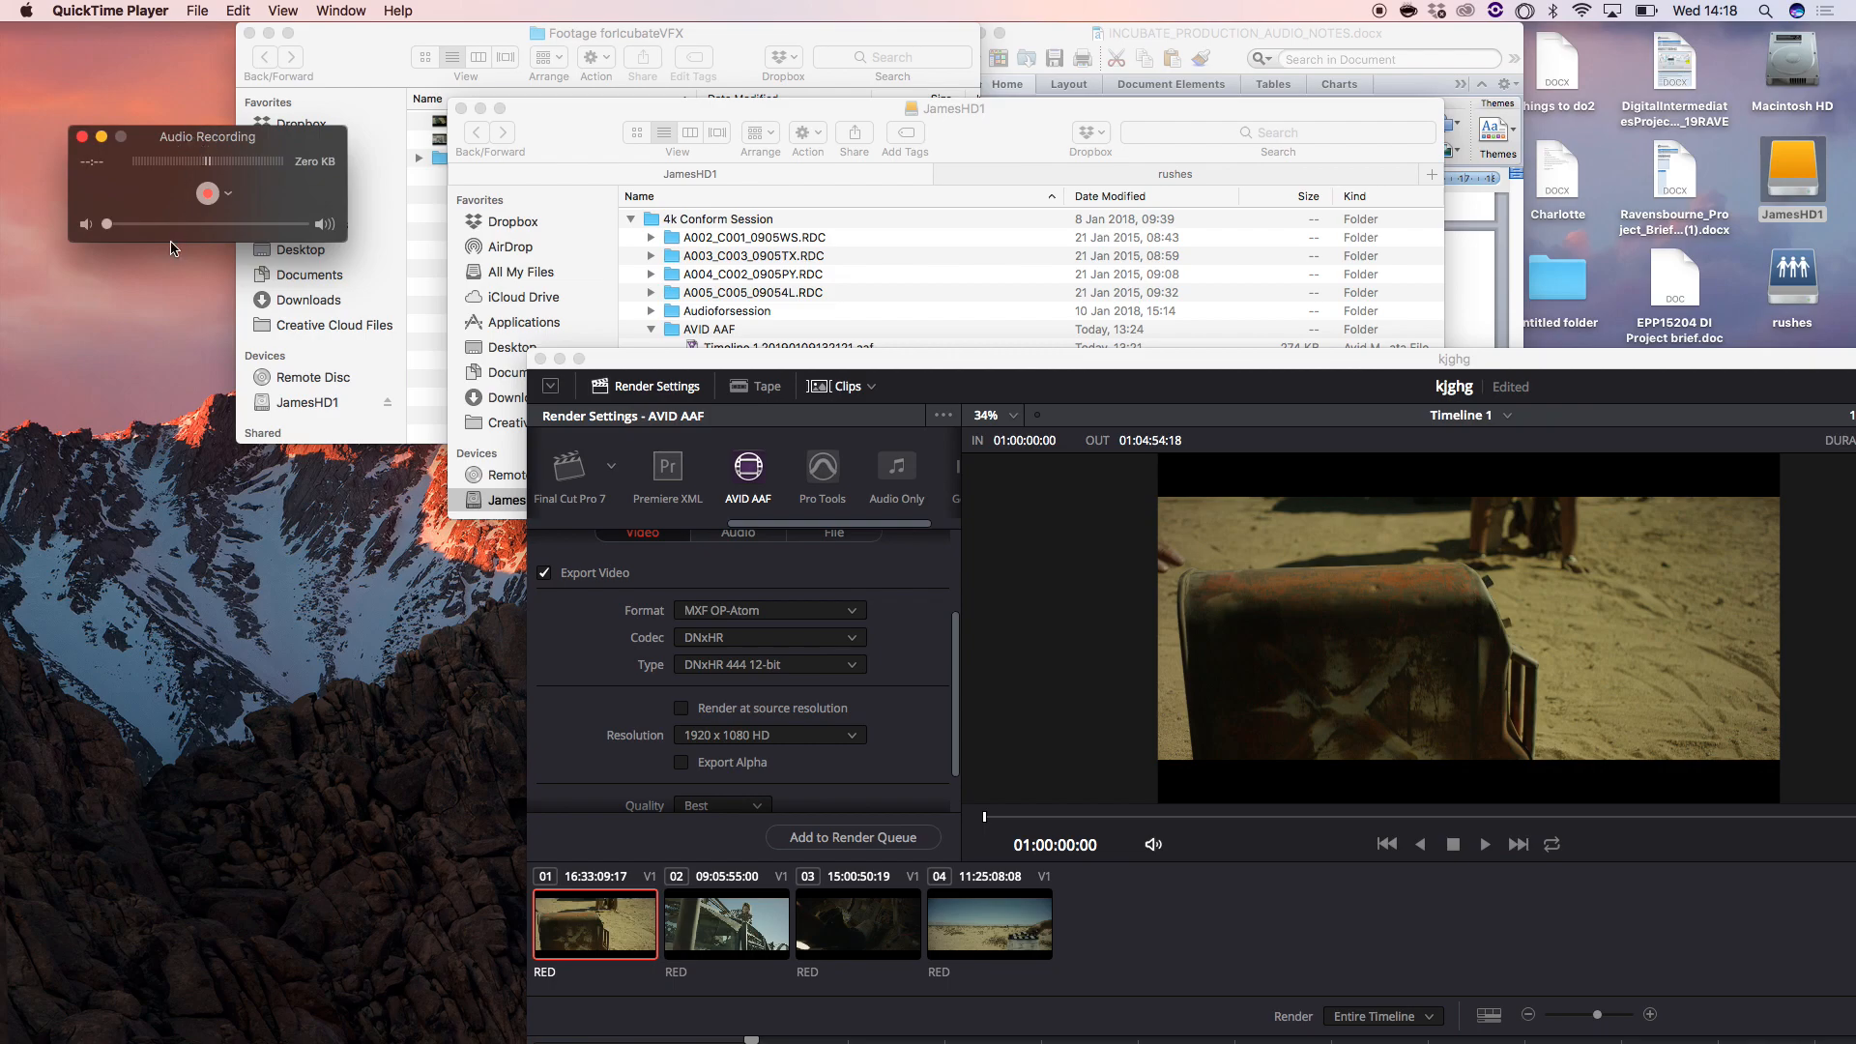
click(82, 136)
drag(808, 364, 418, 305)
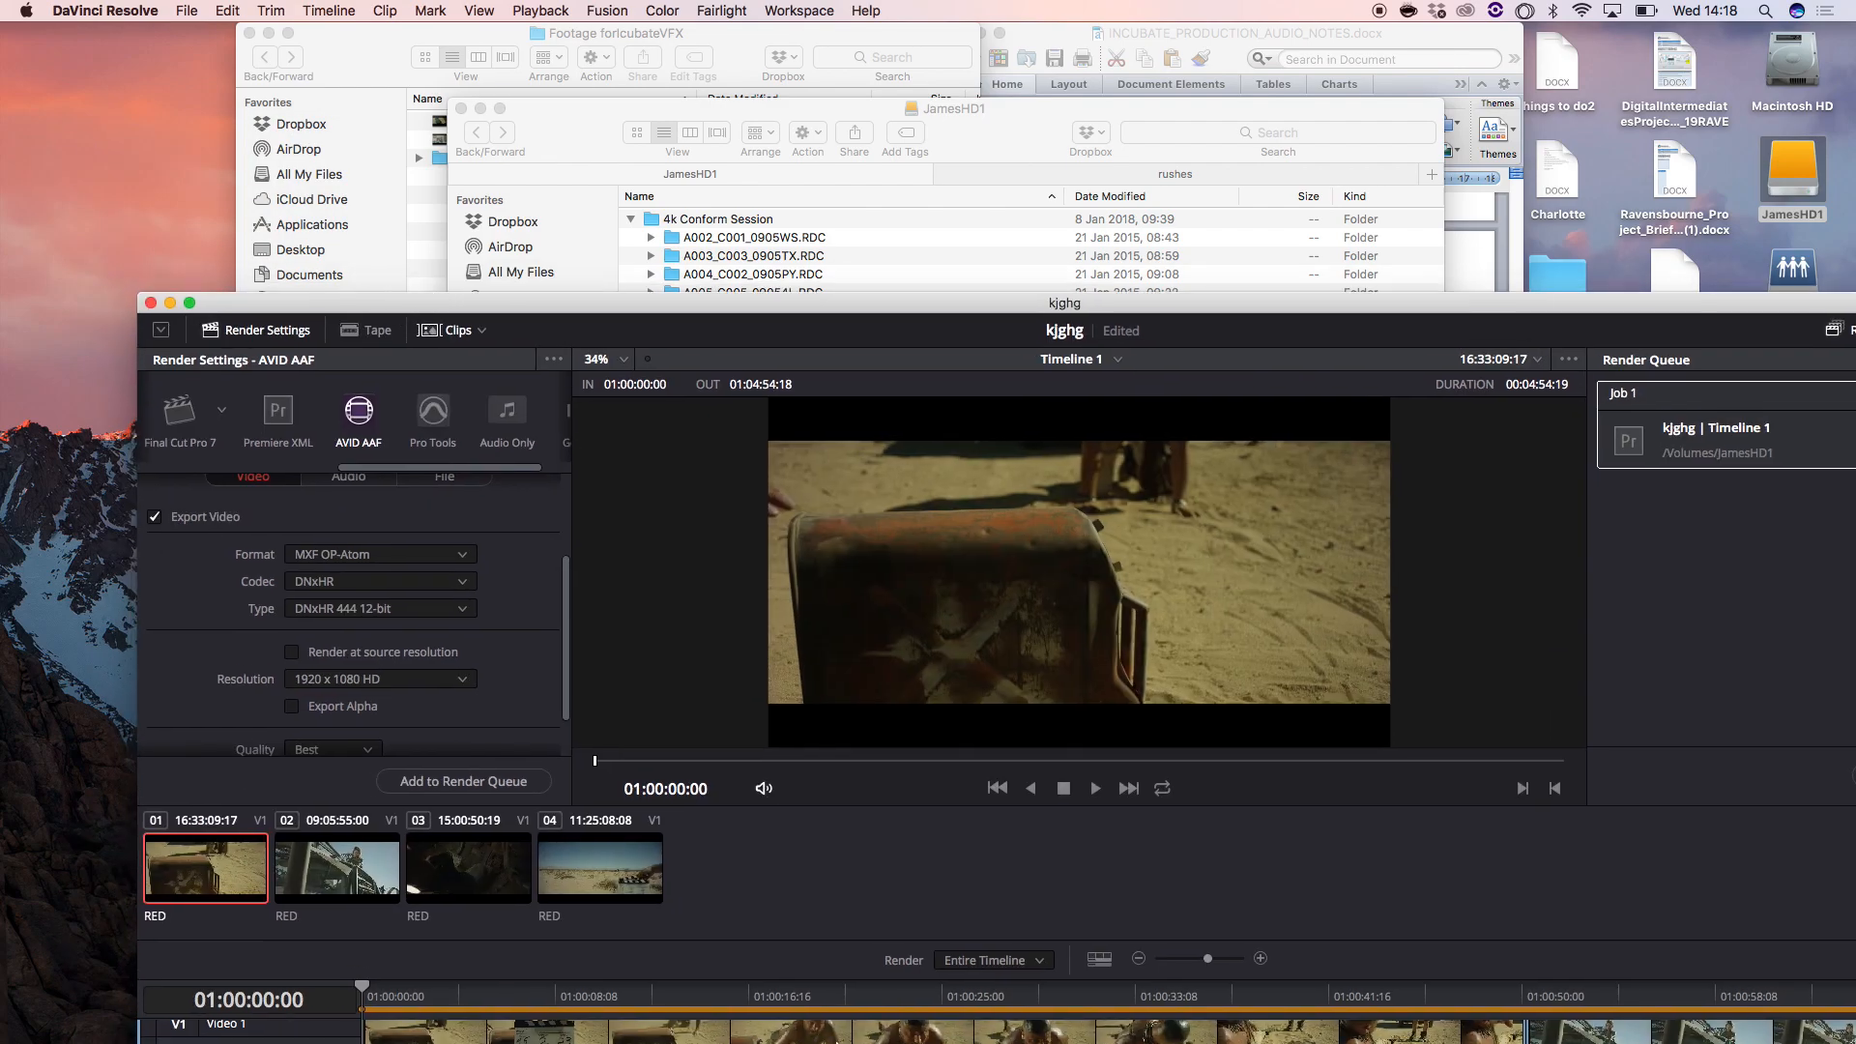
- Switch to QuickTime Player, quit it, and name the unsaved screen recording Transcoding1
click(1068, 1030)
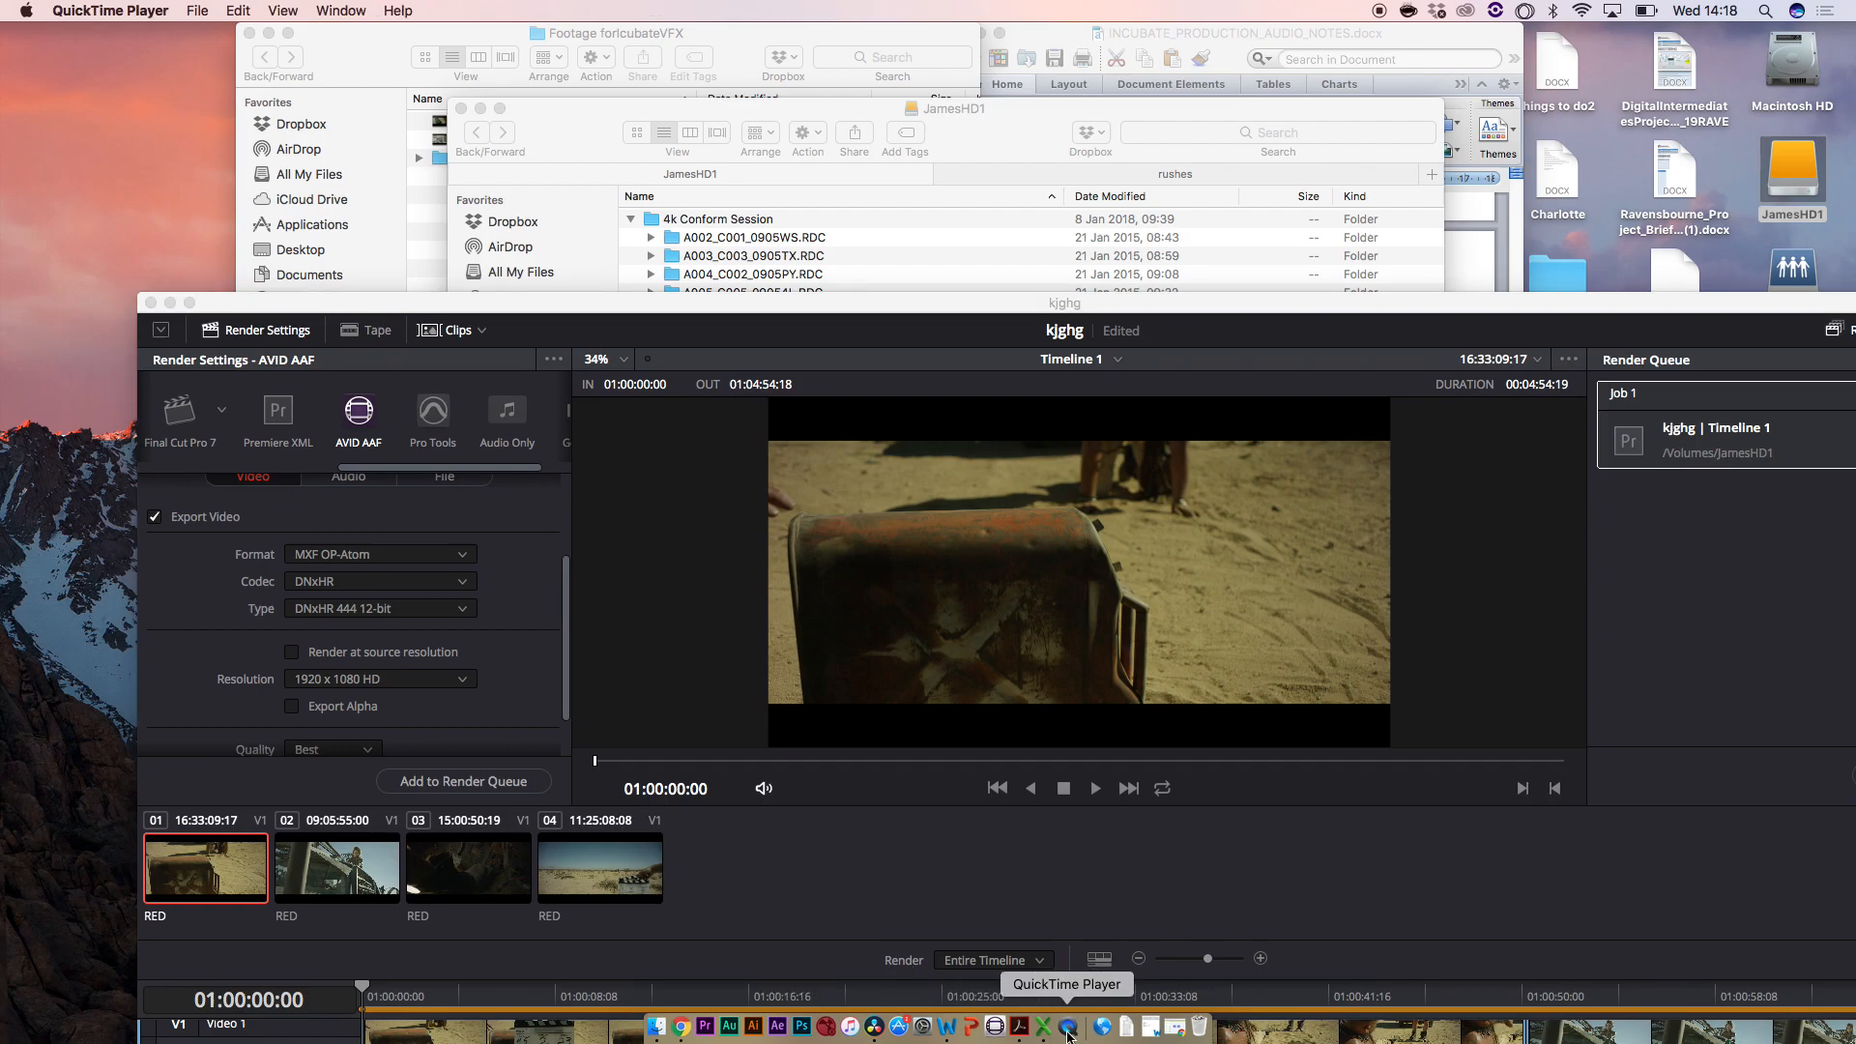
click(196, 11)
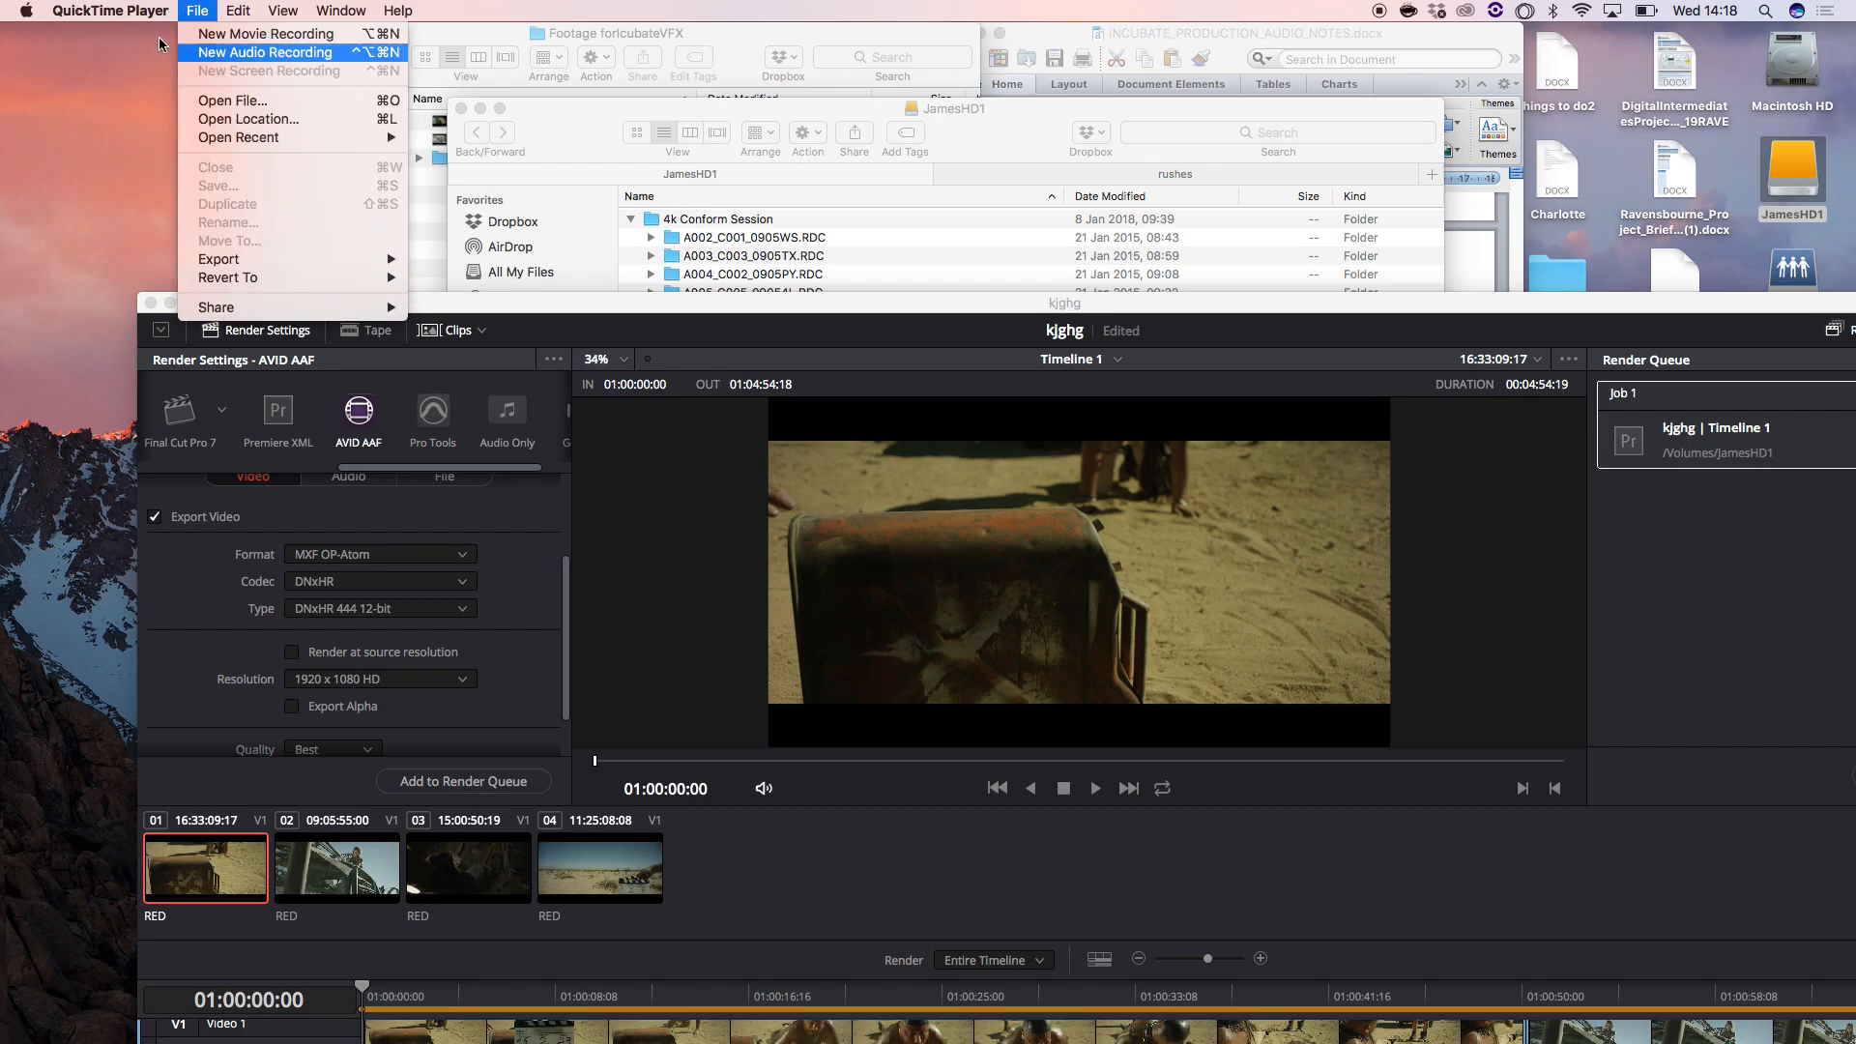
mouse_move(110, 11)
click(132, 167)
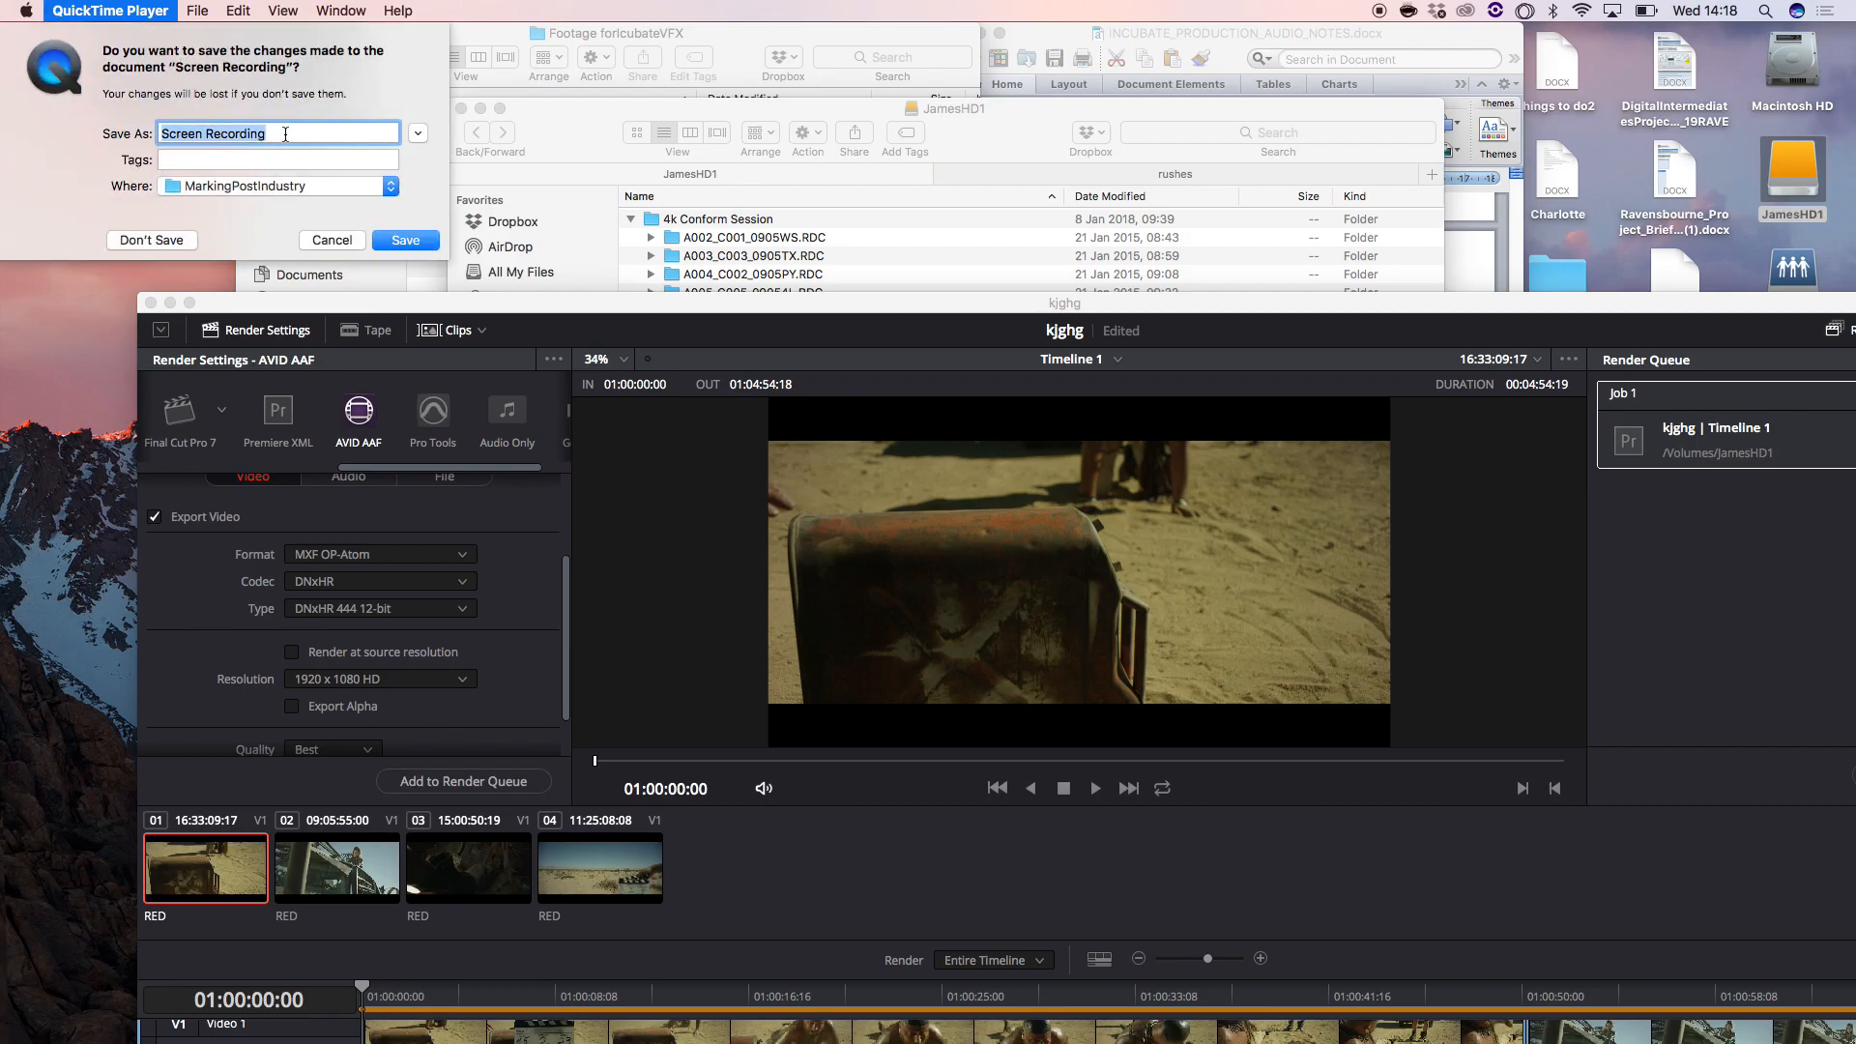
text(Transcodin)
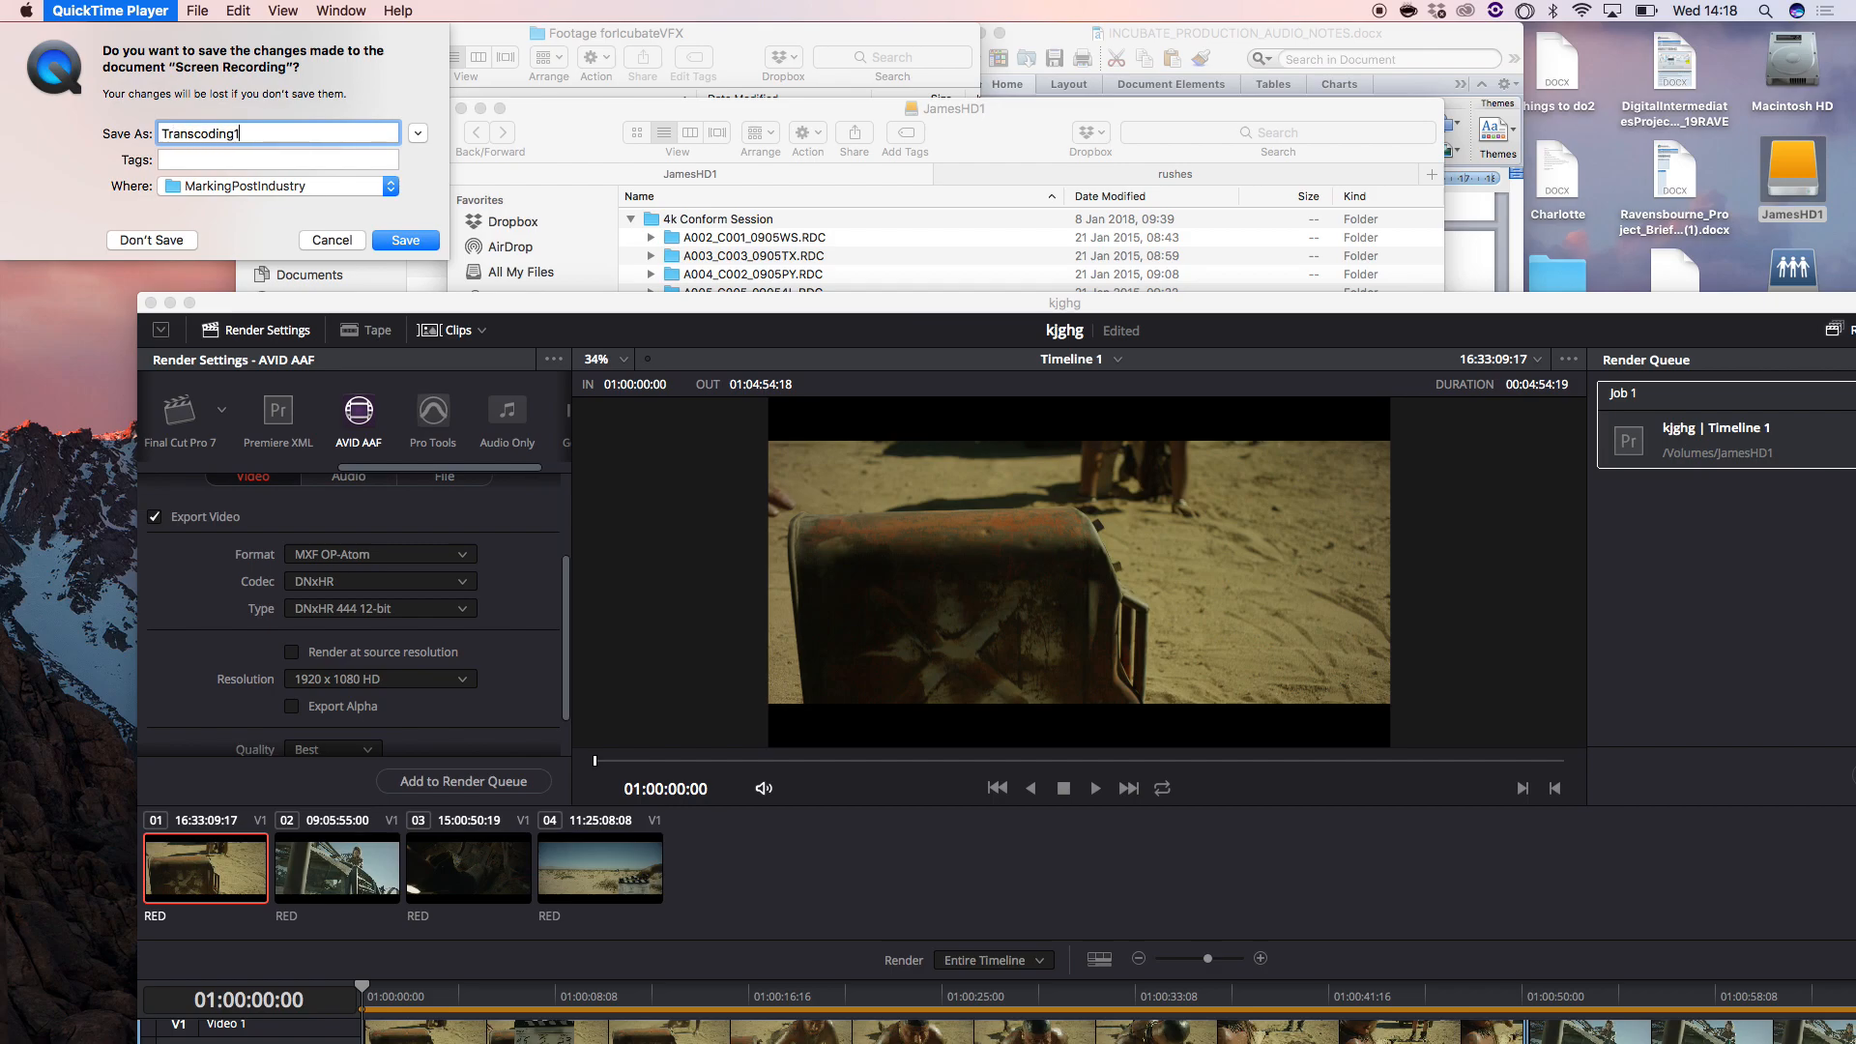